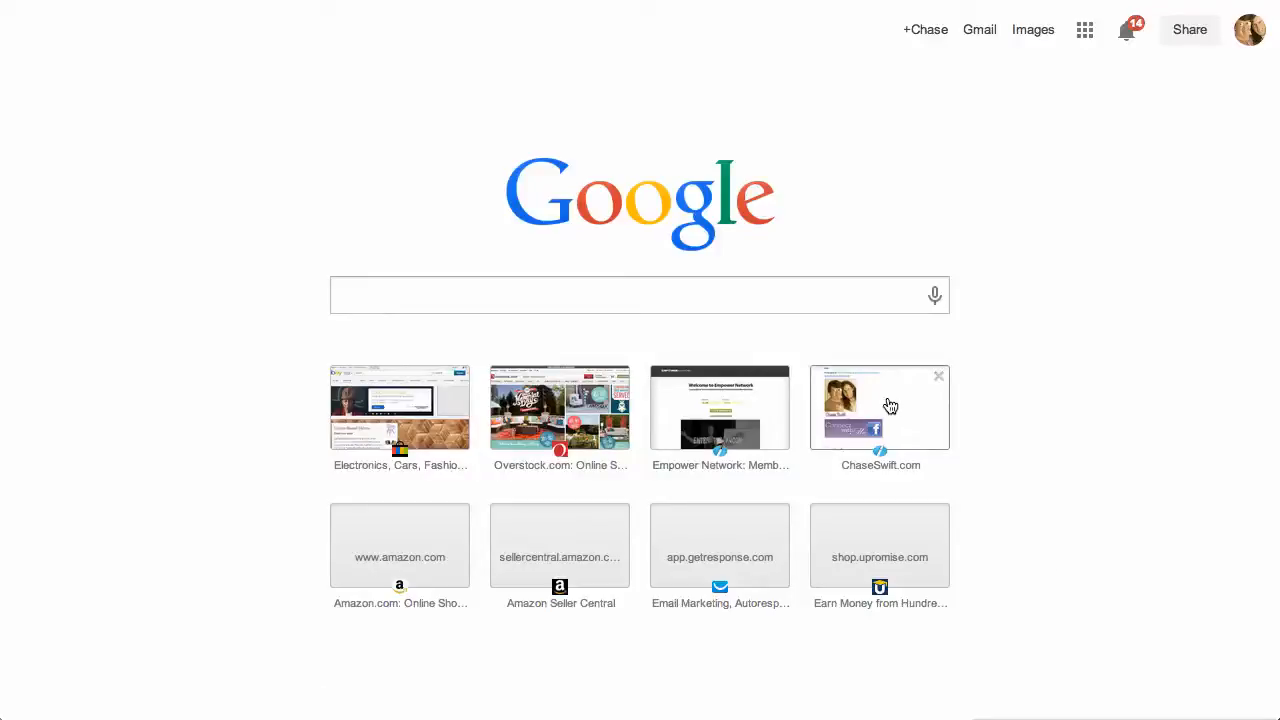
Open the personal blog from the new tab page and display its posts in the Google 5 category
left_click(890, 405)
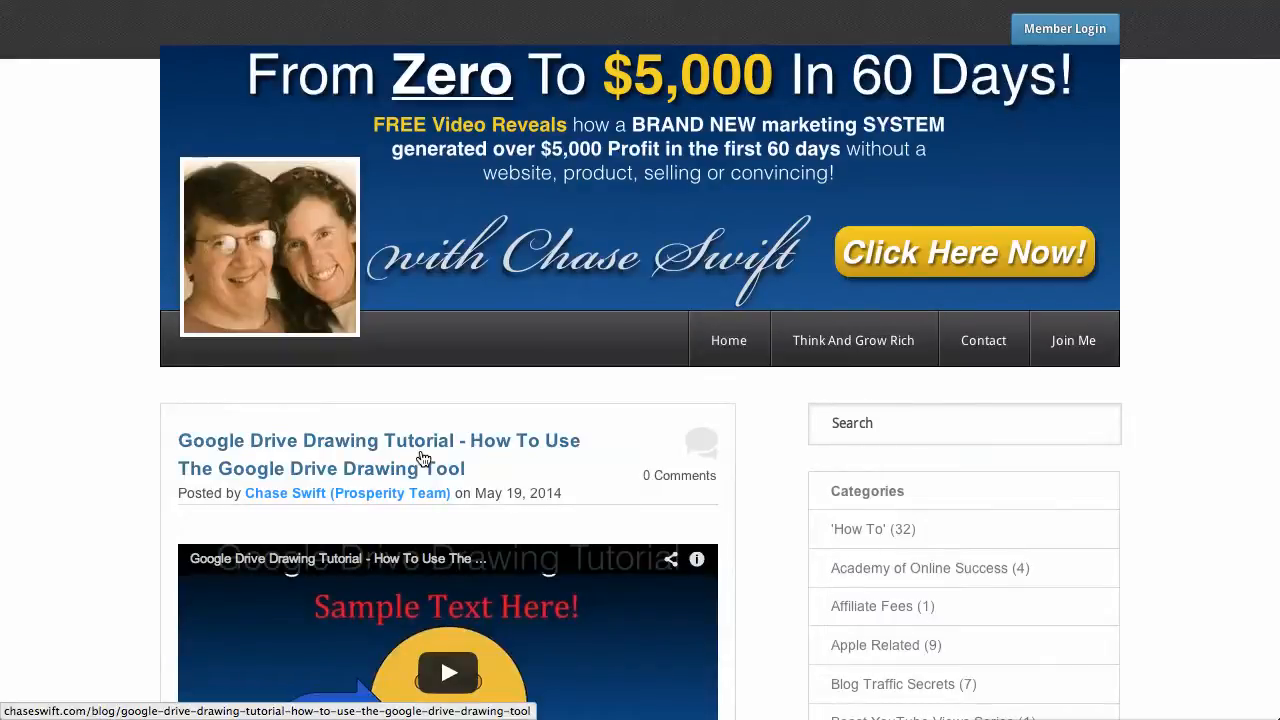
scroll(1112, 575, "down", 5)
scroll(1112, 575, "down", 6)
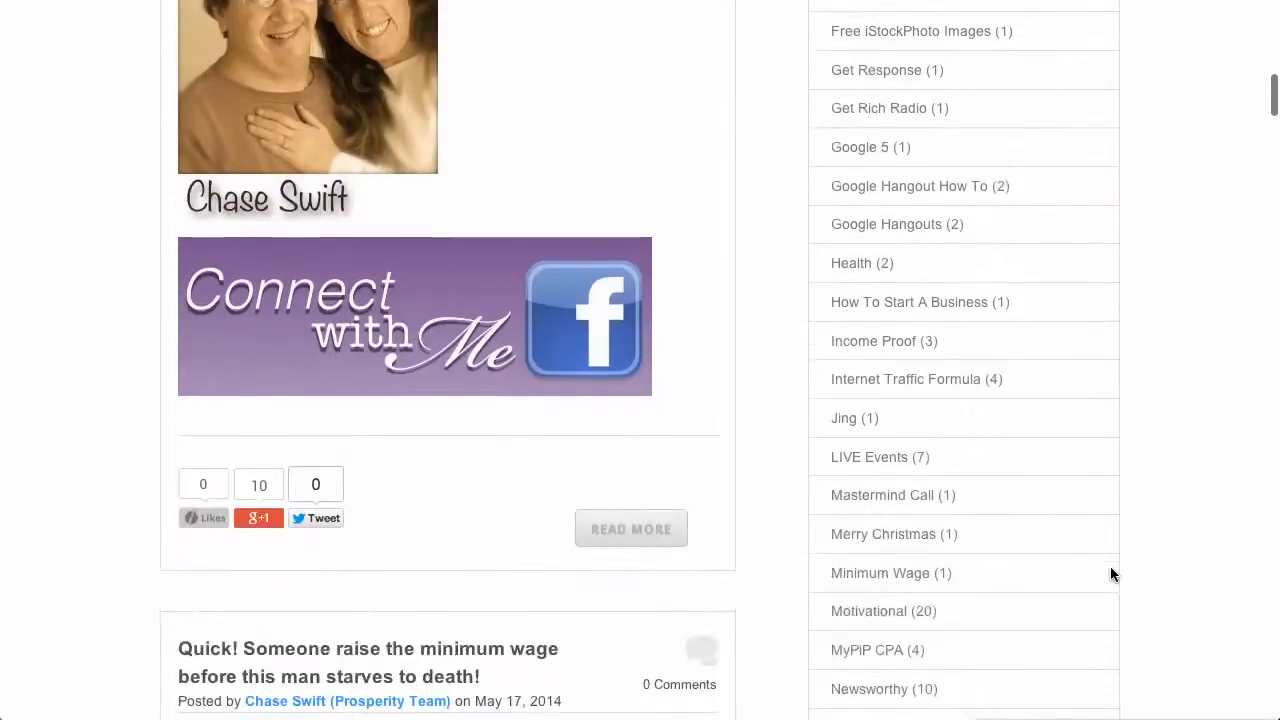
scroll(1112, 575, "down", 1)
scroll(1111, 571, "up", 1)
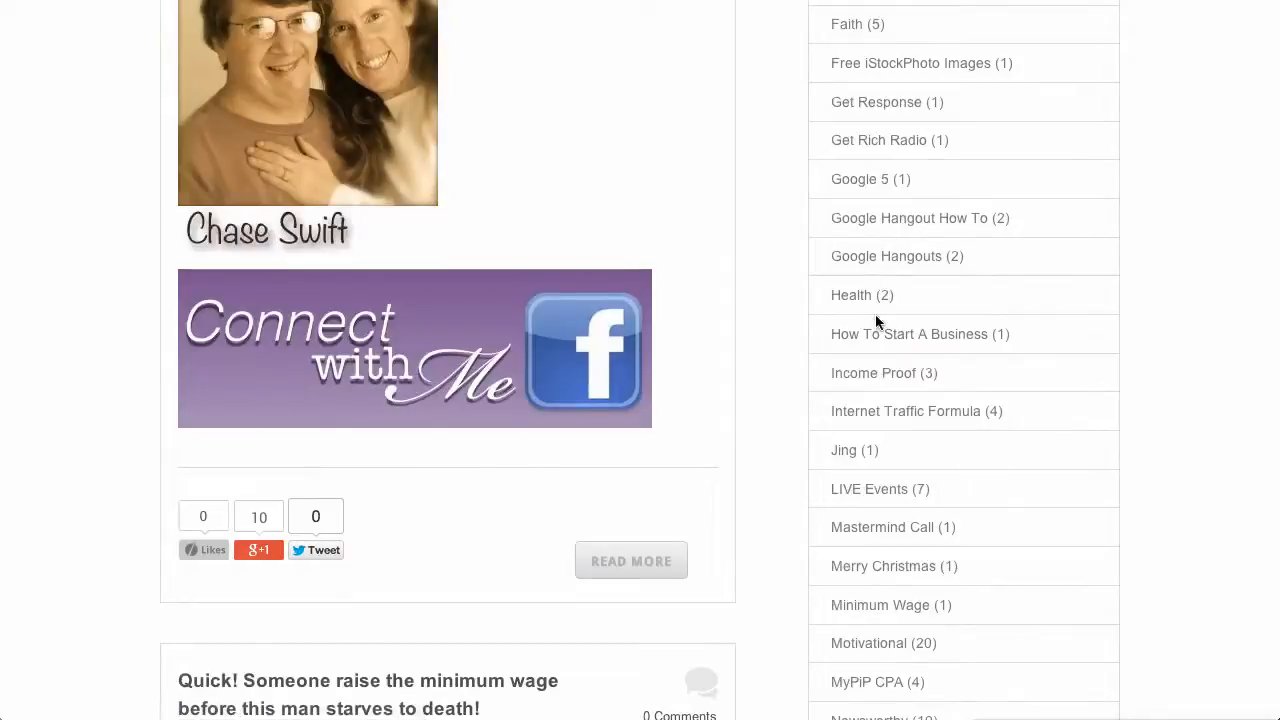
left_click(864, 190)
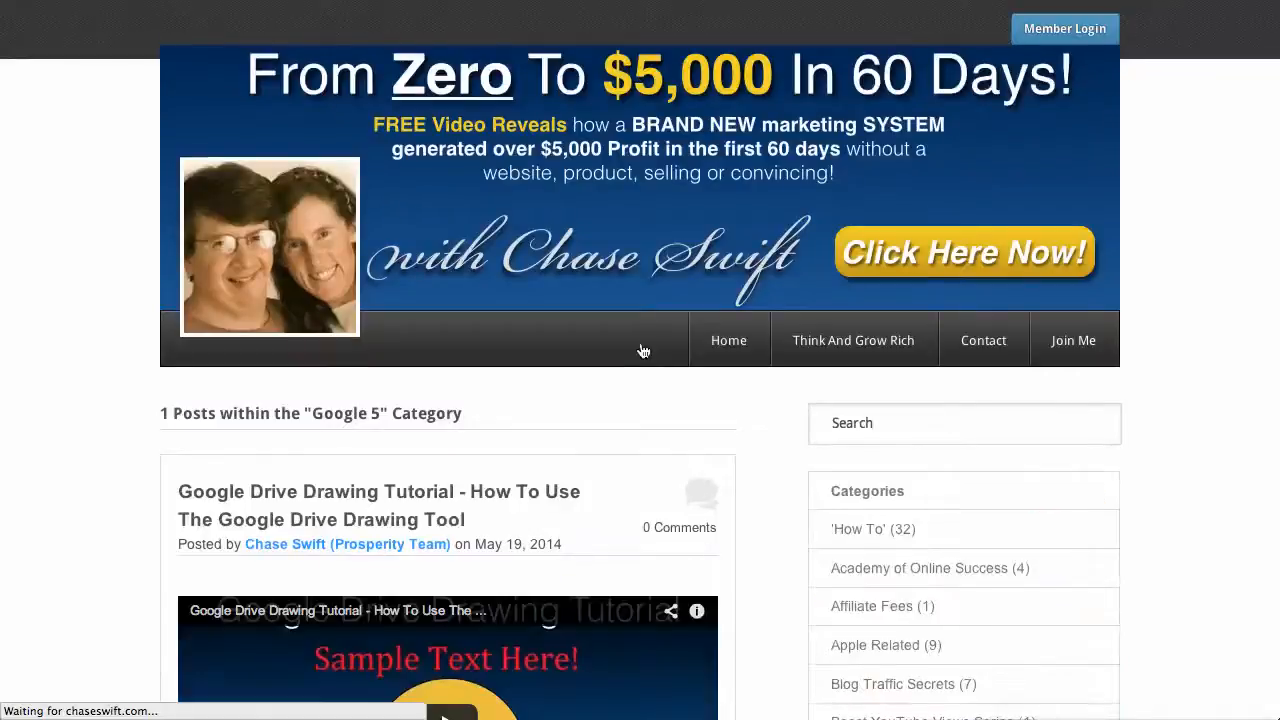
Look over the Google Drive Drawing Tutorial post and find the Google 5 entry in the category list
scroll(323, 470, "down", 7)
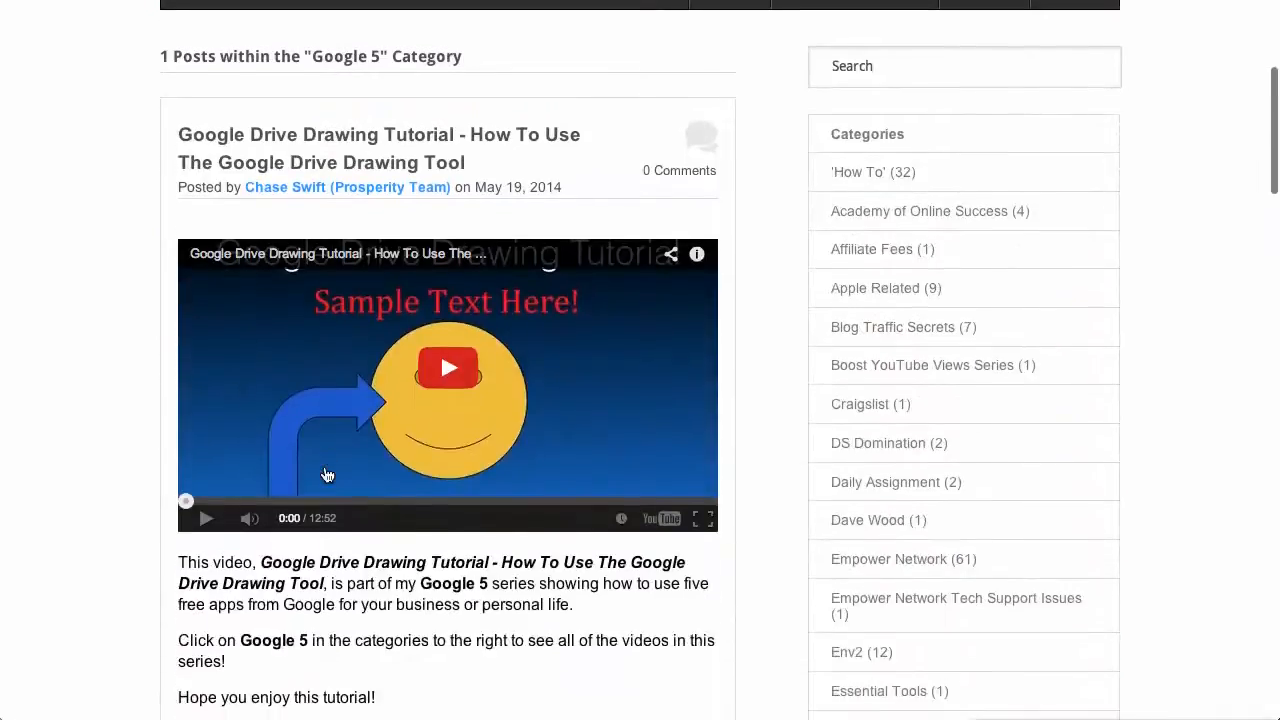
scroll(327, 474, "down", 13)
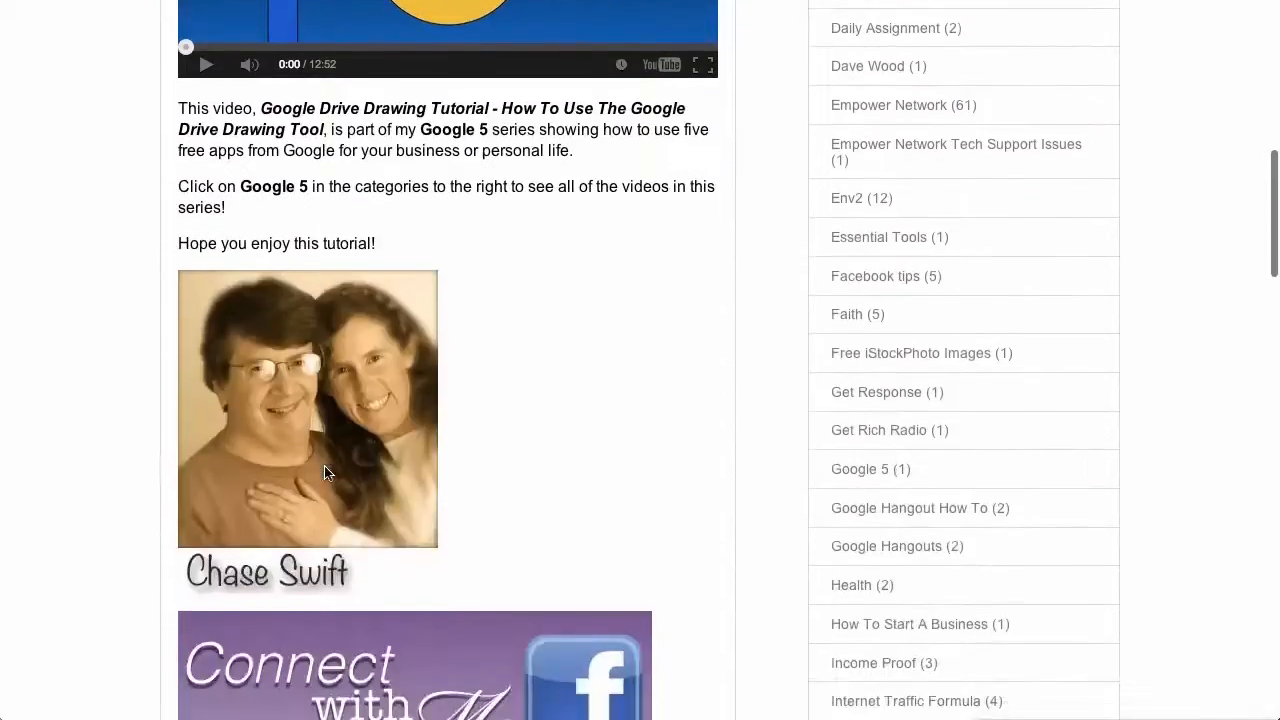
scroll(327, 474, "up", 14)
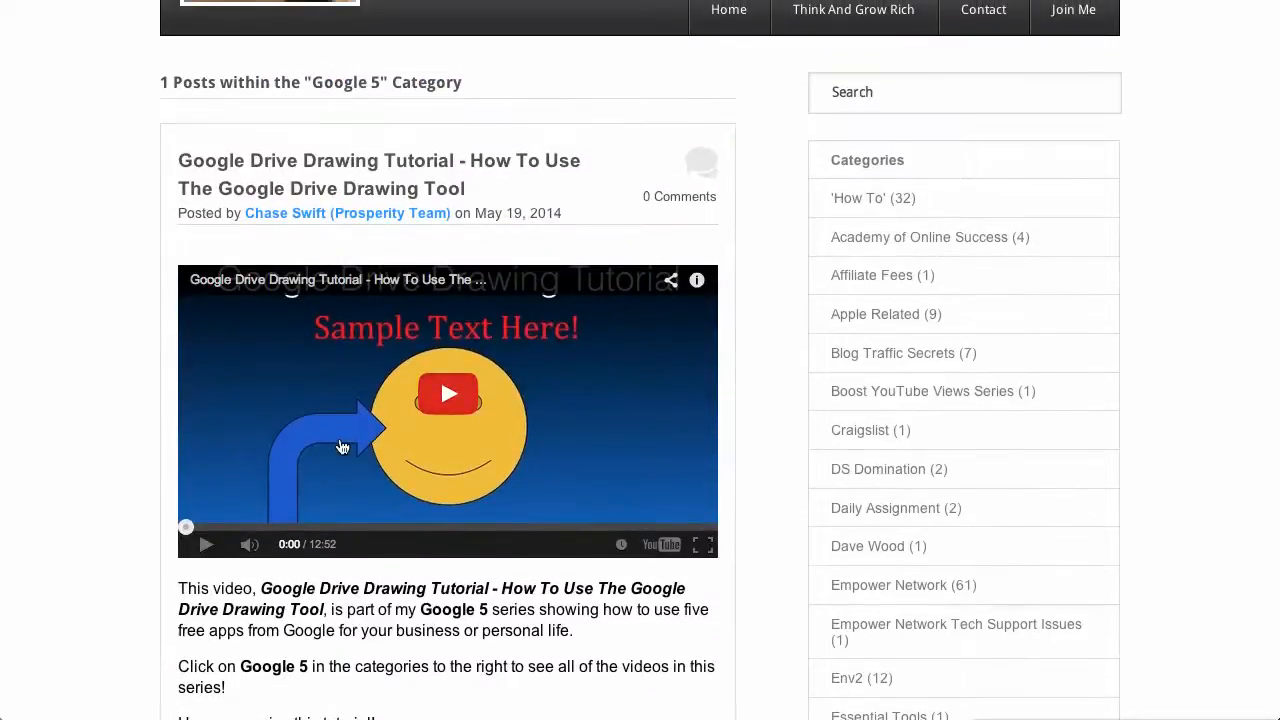
scroll(343, 243, "up", 7)
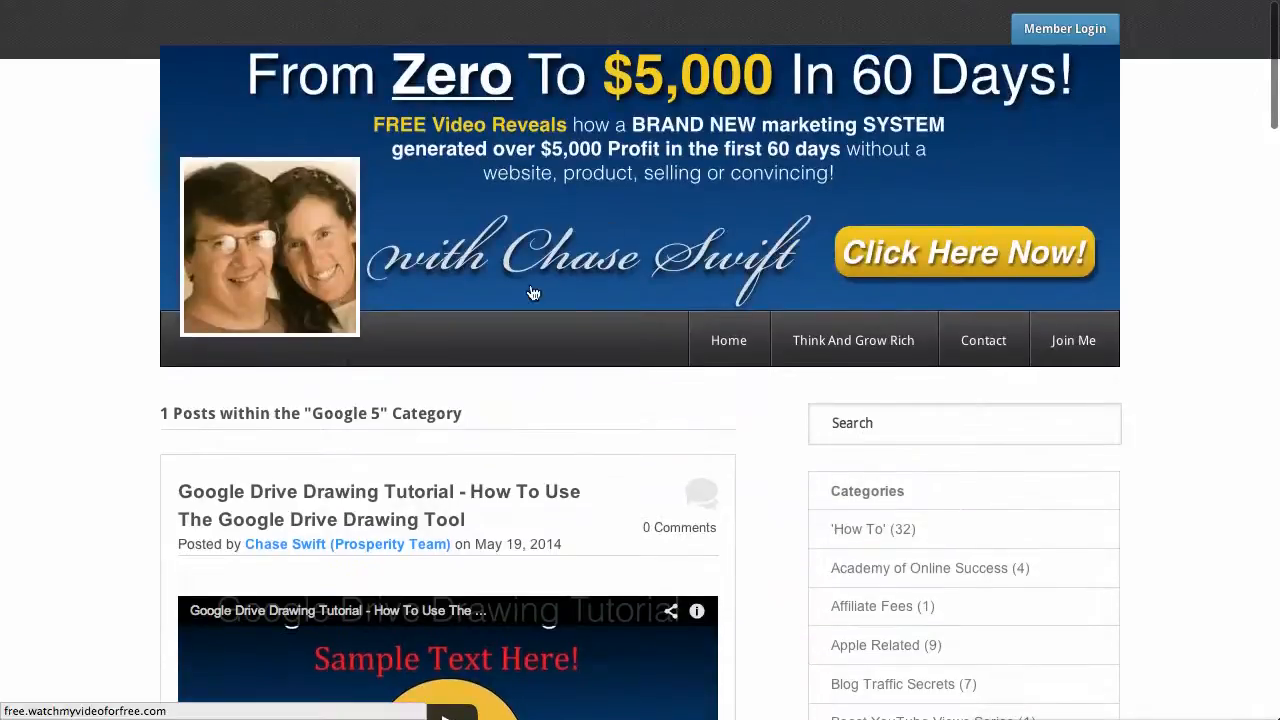
scroll(1120, 459, "down", 7)
scroll(1115, 455, "down", 1)
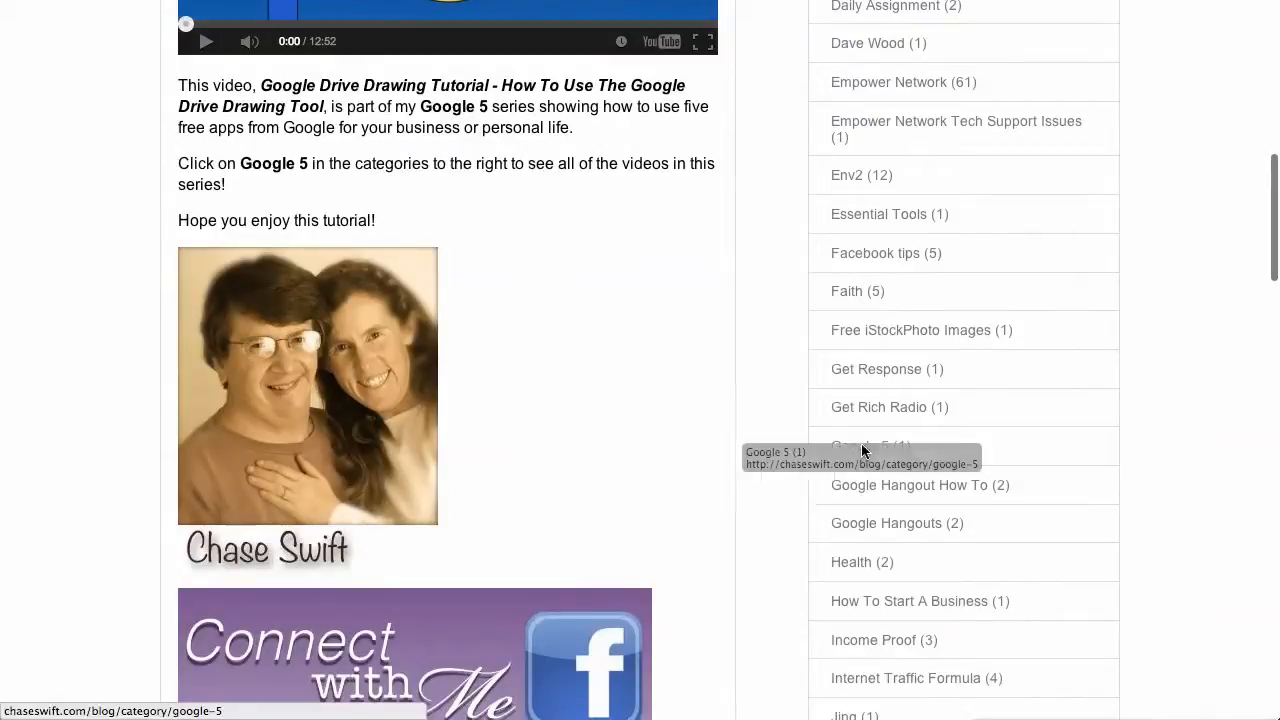
left_click_drag(822, 448, 921, 457)
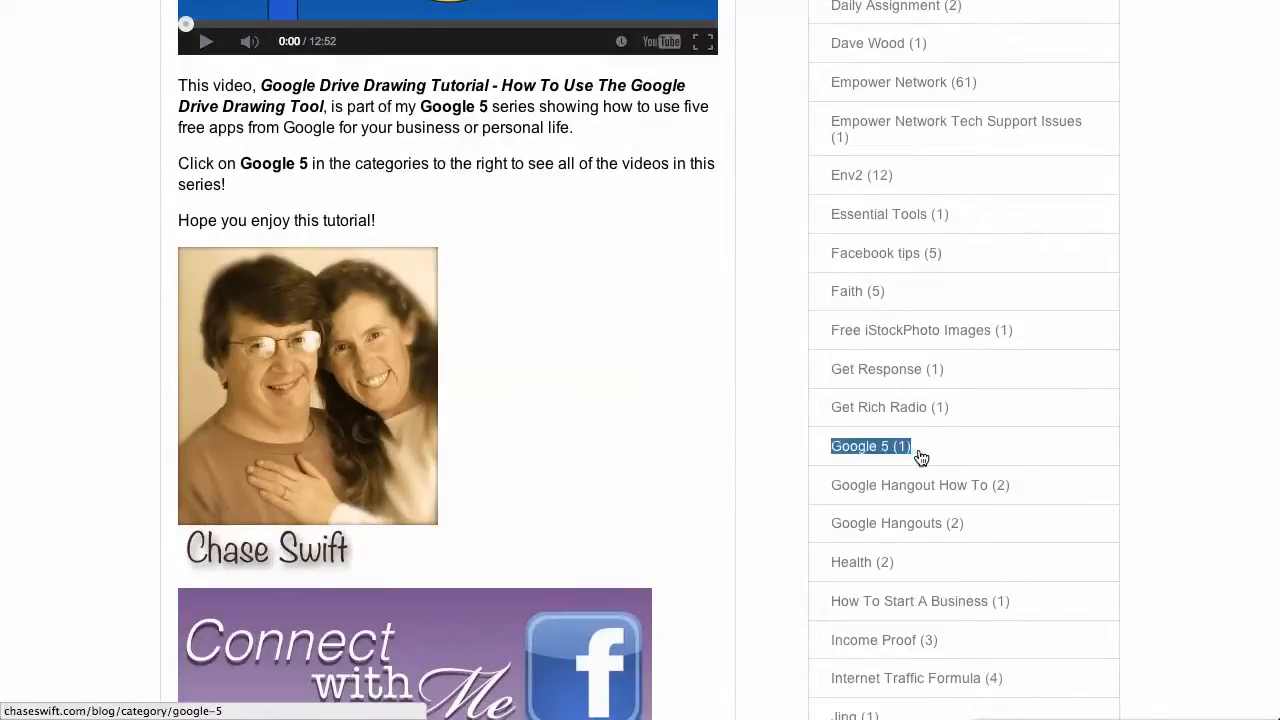
scroll(873, 460, "down", 1)
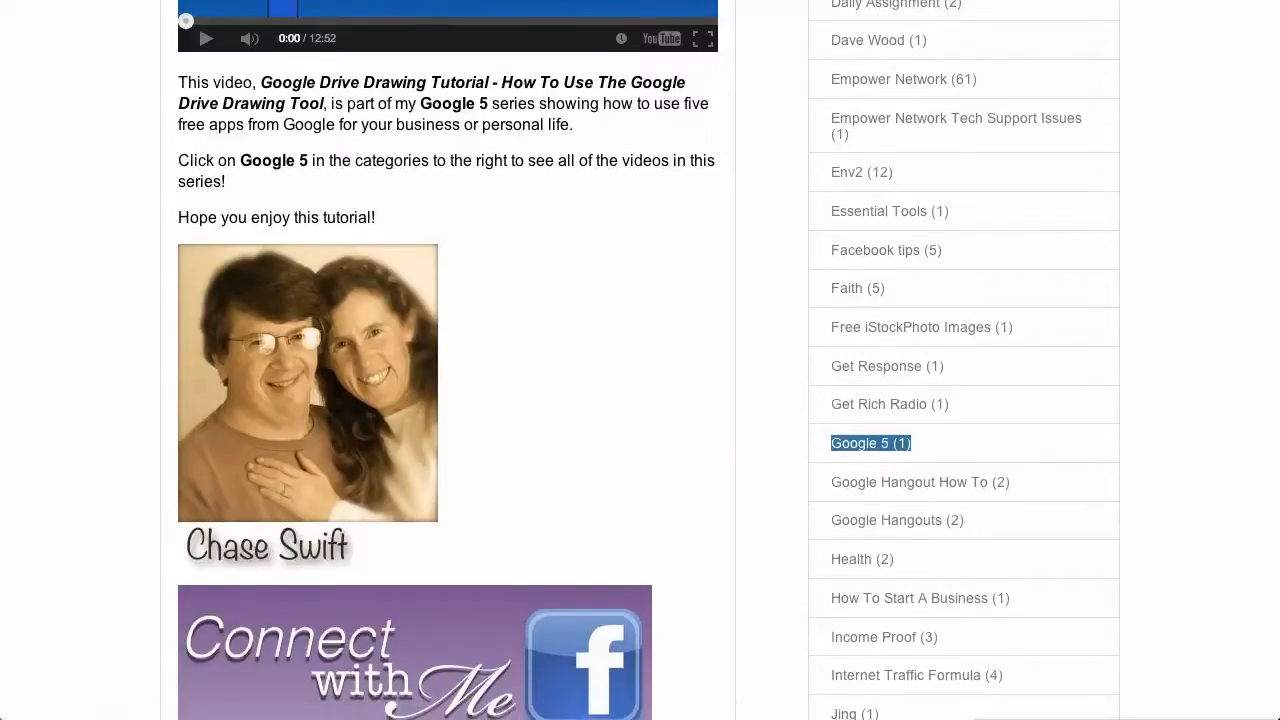
Open Google Drive in a new browser tab and create a new form
key("super+t")
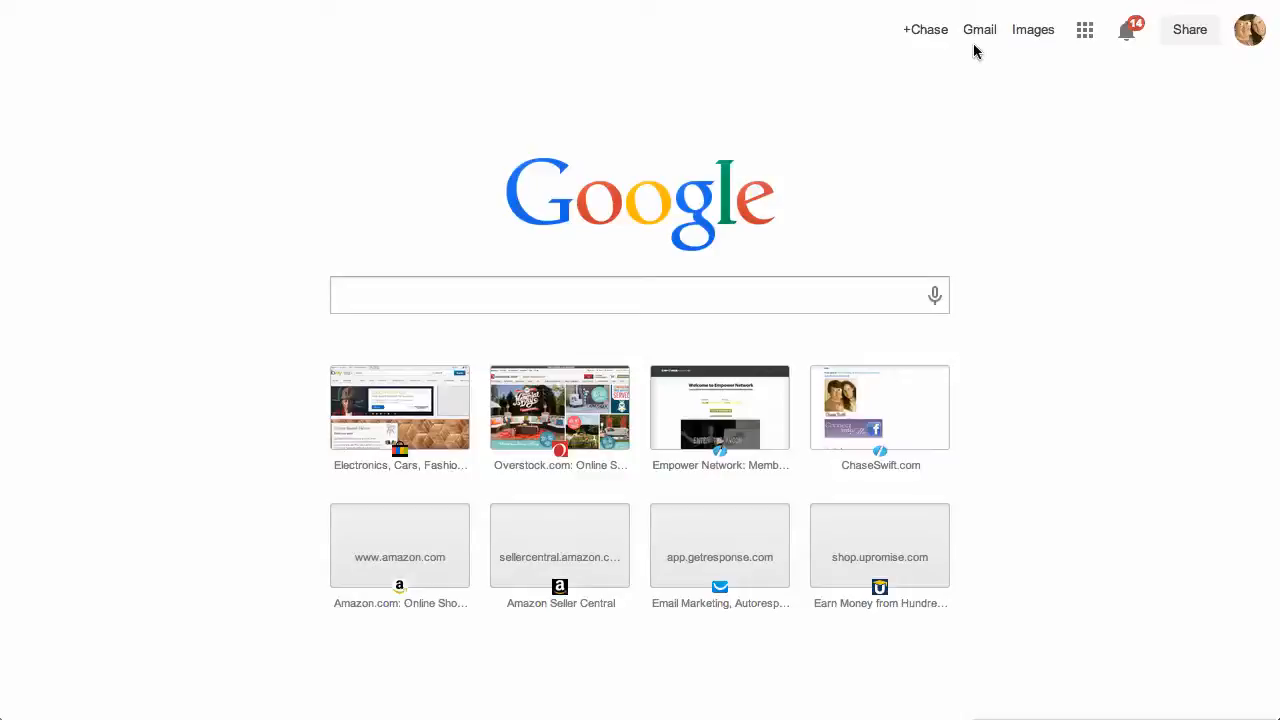
left_click(1085, 33)
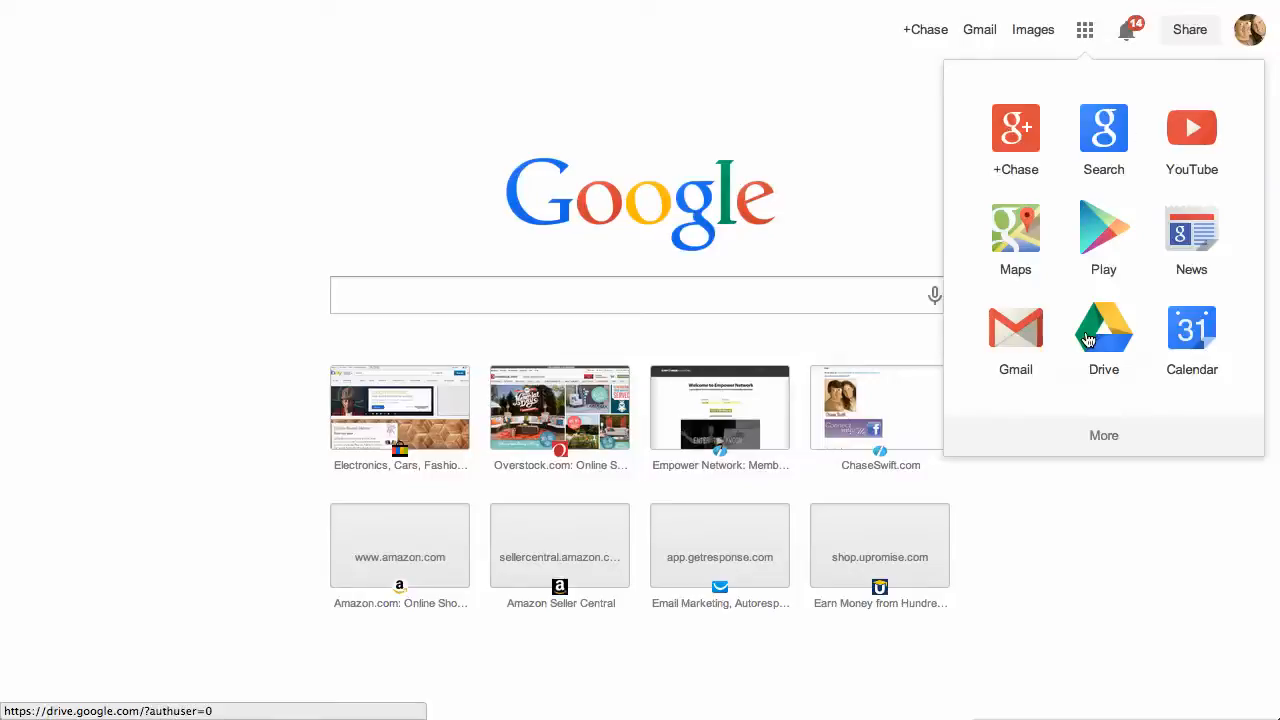
left_click(1088, 340)
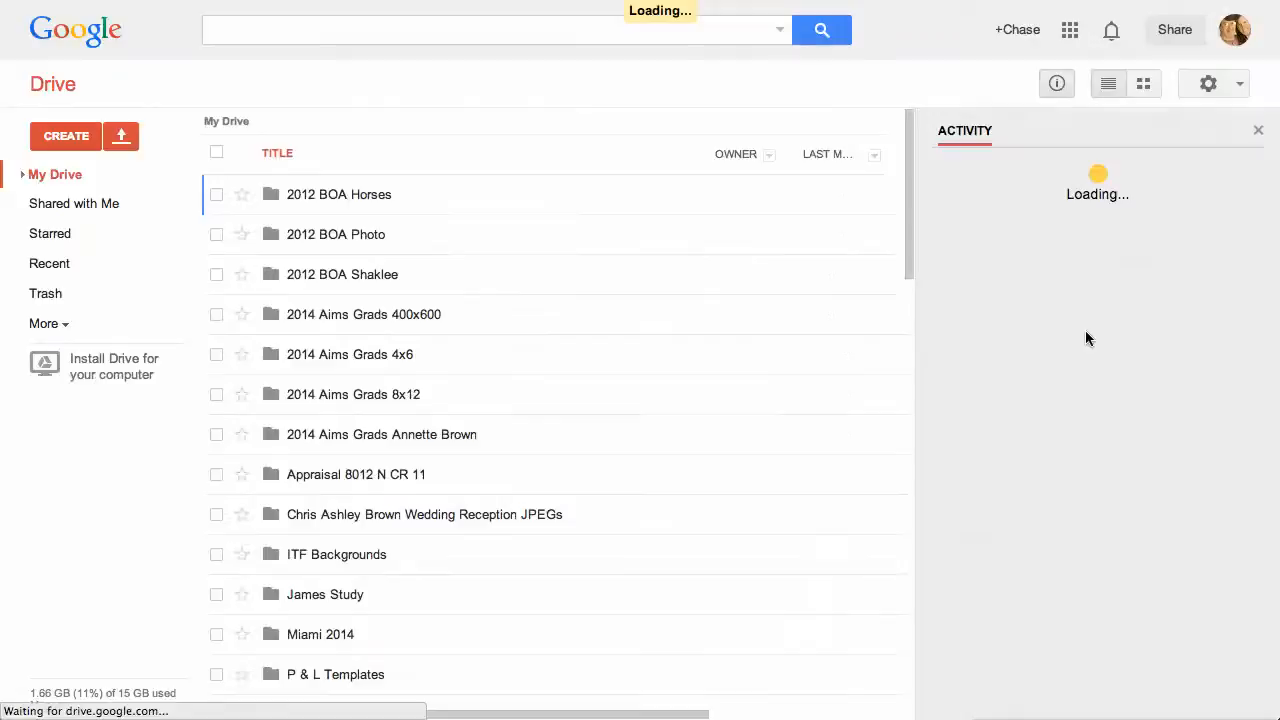
left_click(80, 138)
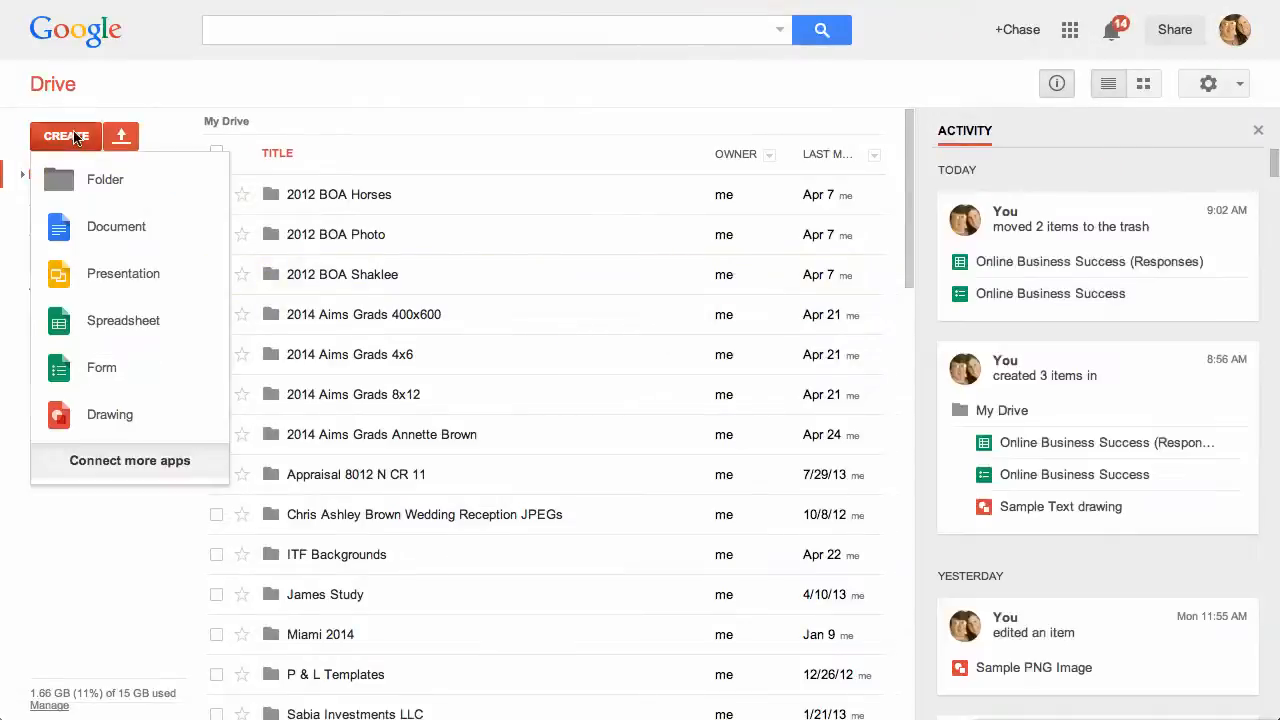
left_click(101, 370)
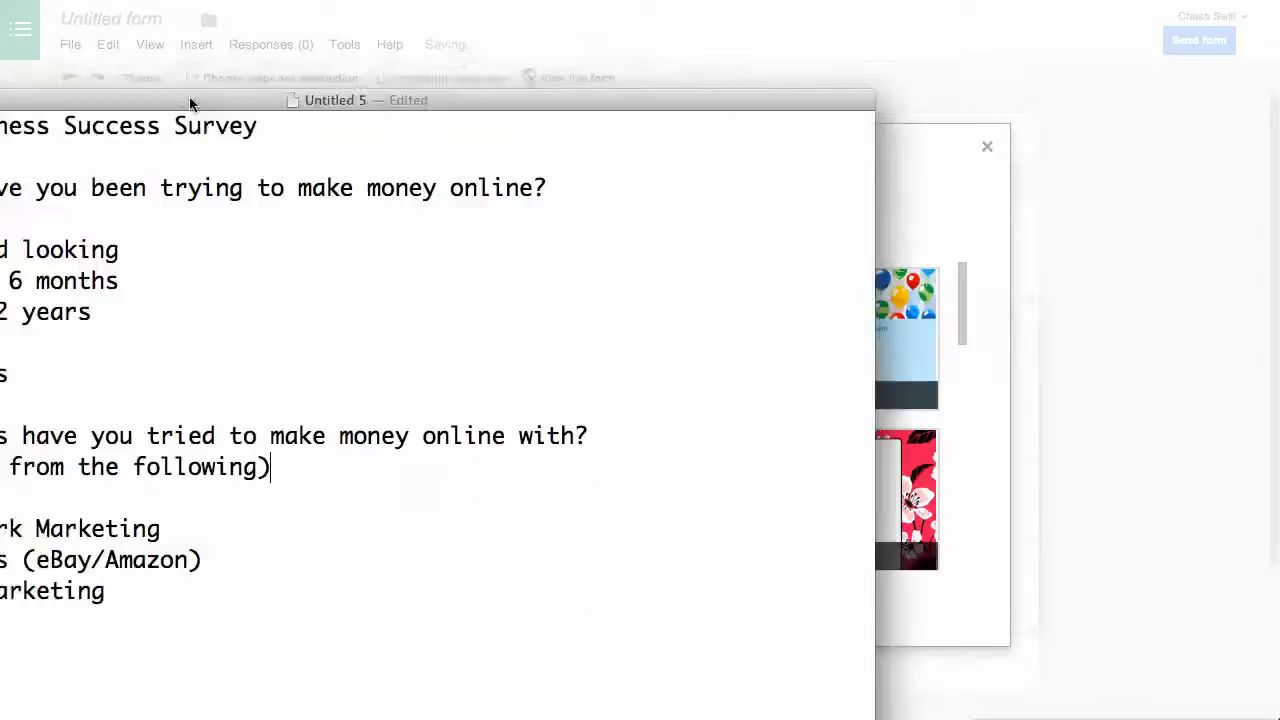
Bring the survey notes fully into view and review the first question and its answer choices
left_click_drag(190, 103, 489, 24)
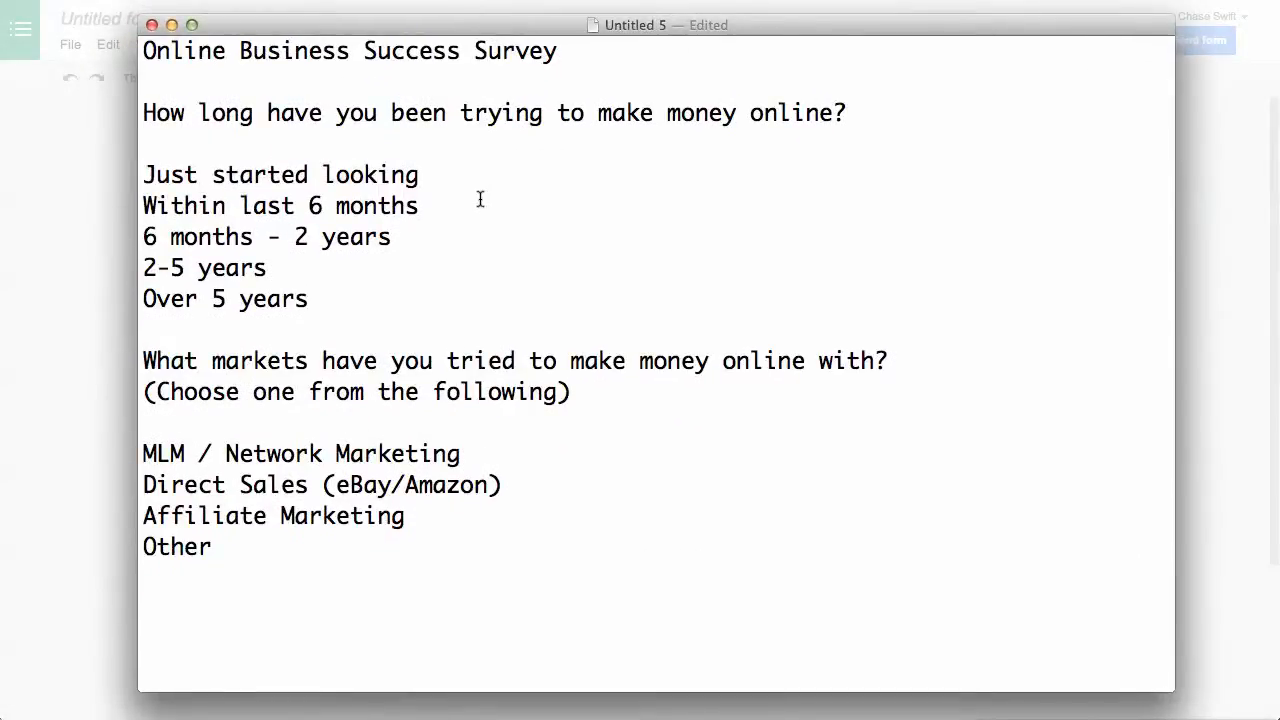
left_click_drag(858, 114, 105, 106)
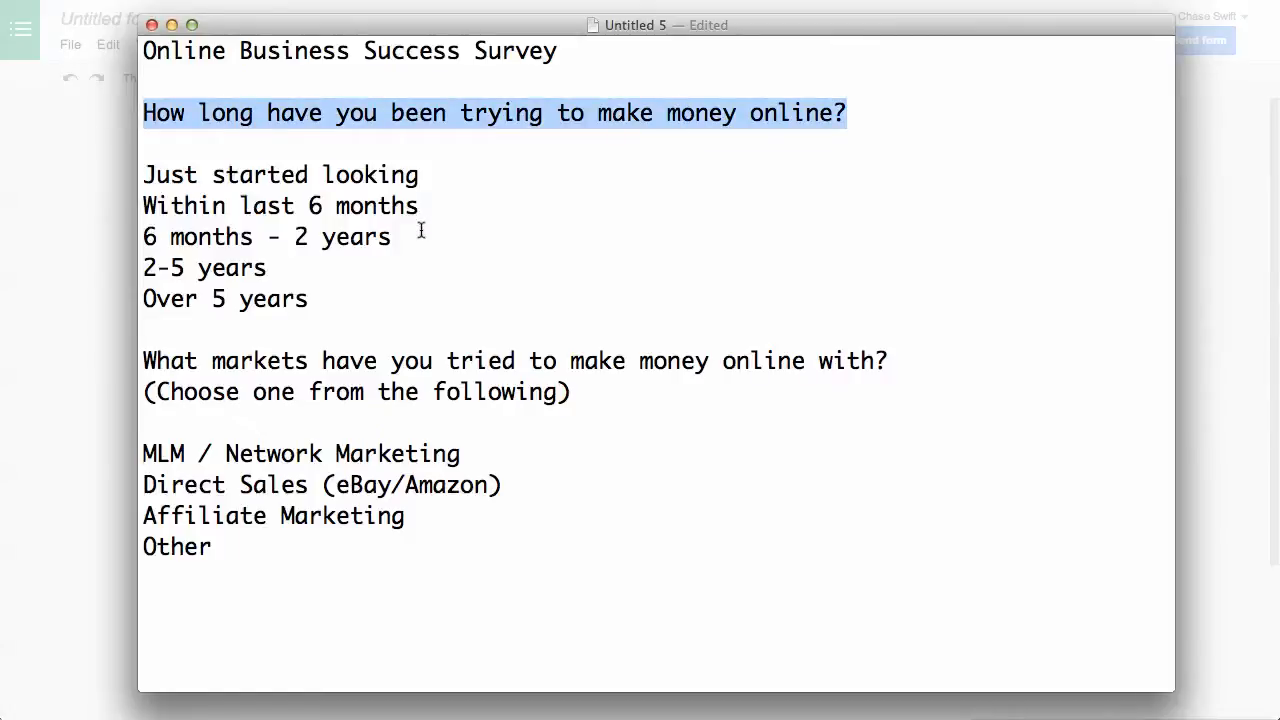
left_click(392, 205)
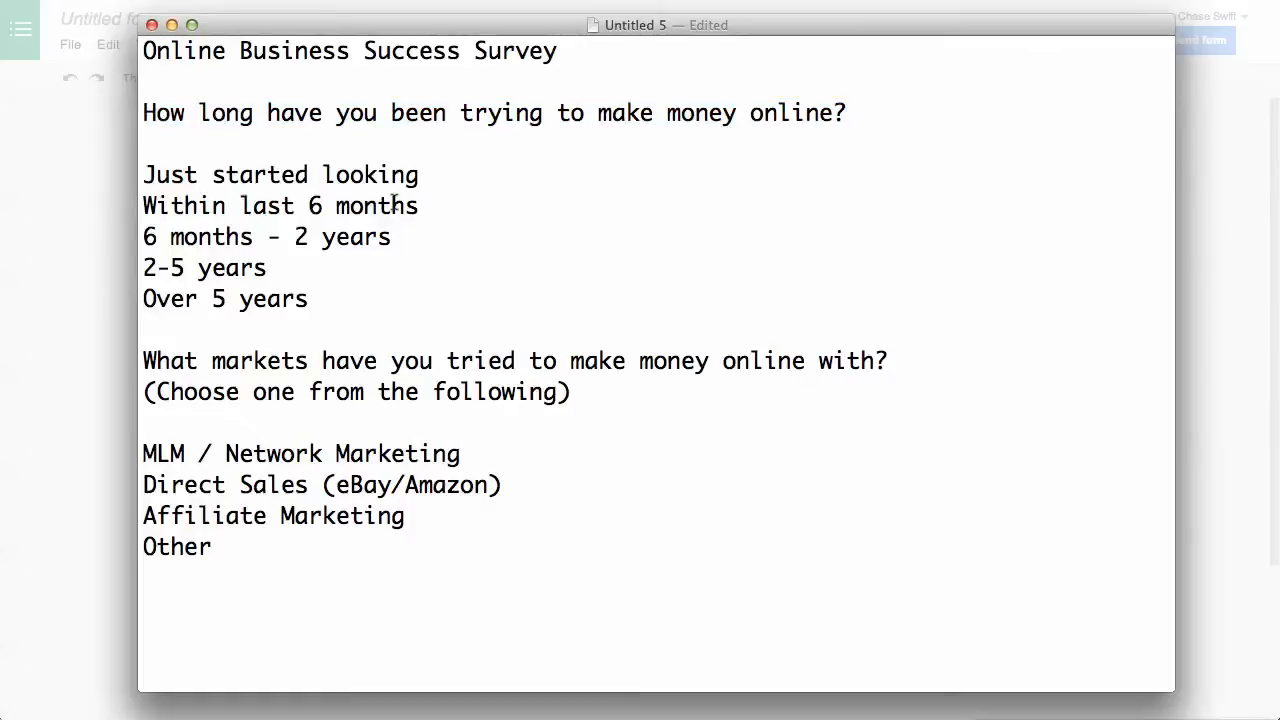
Copy the heading "Online Business Success Survey" from the notes and use it as the form's title
left_click_drag(248, 33, 967, 154)
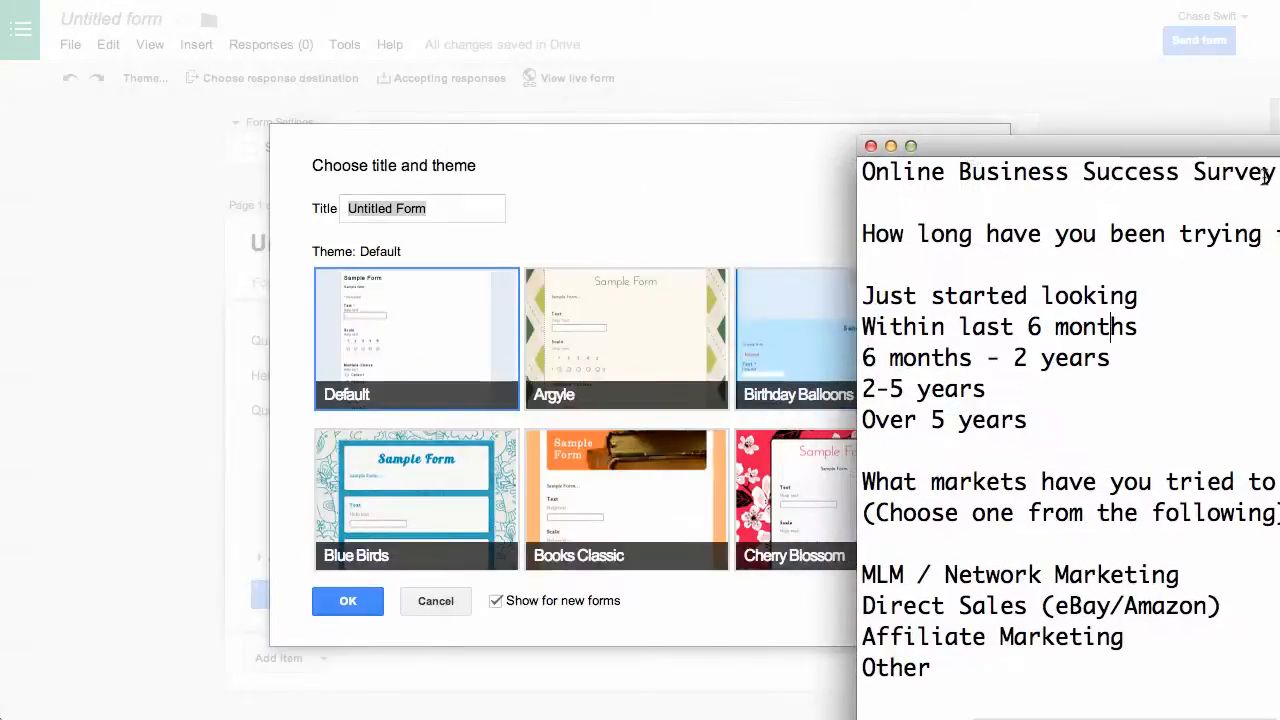
left_click_drag(1272, 170, 842, 166)
key("super+c")
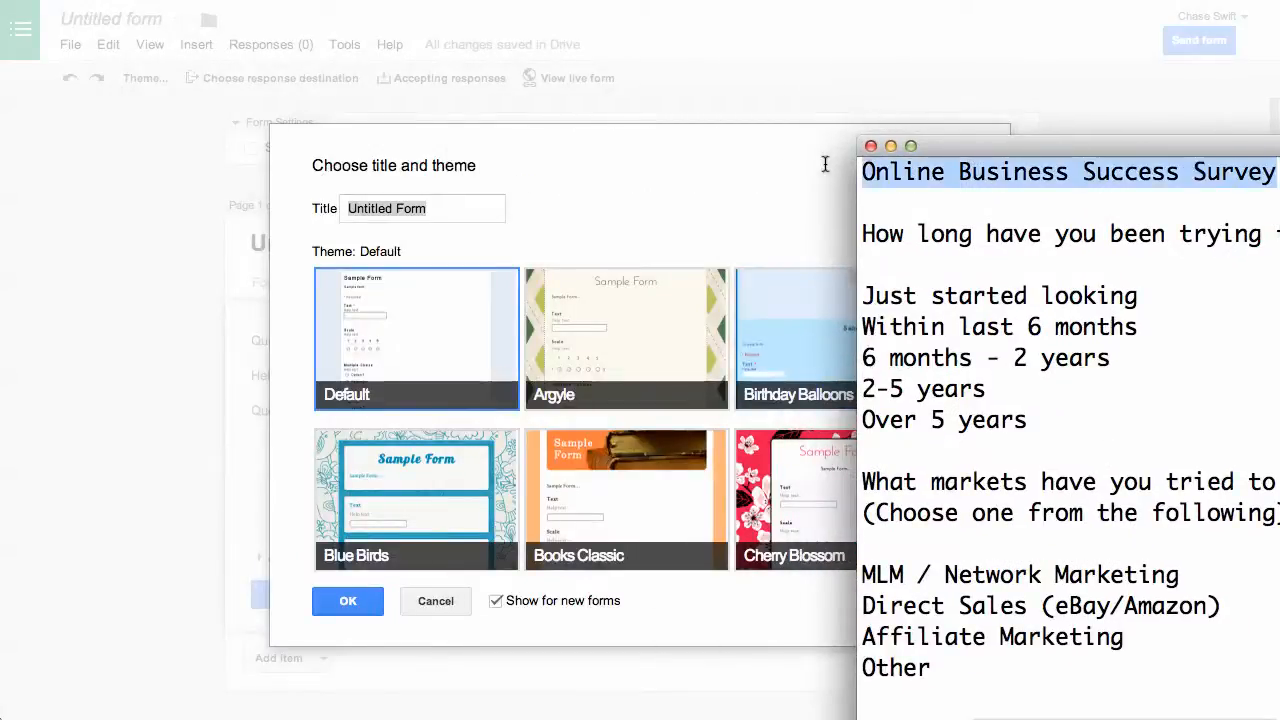
left_click(406, 214)
left_click(417, 206)
triple_click(397, 205)
key("super+v")
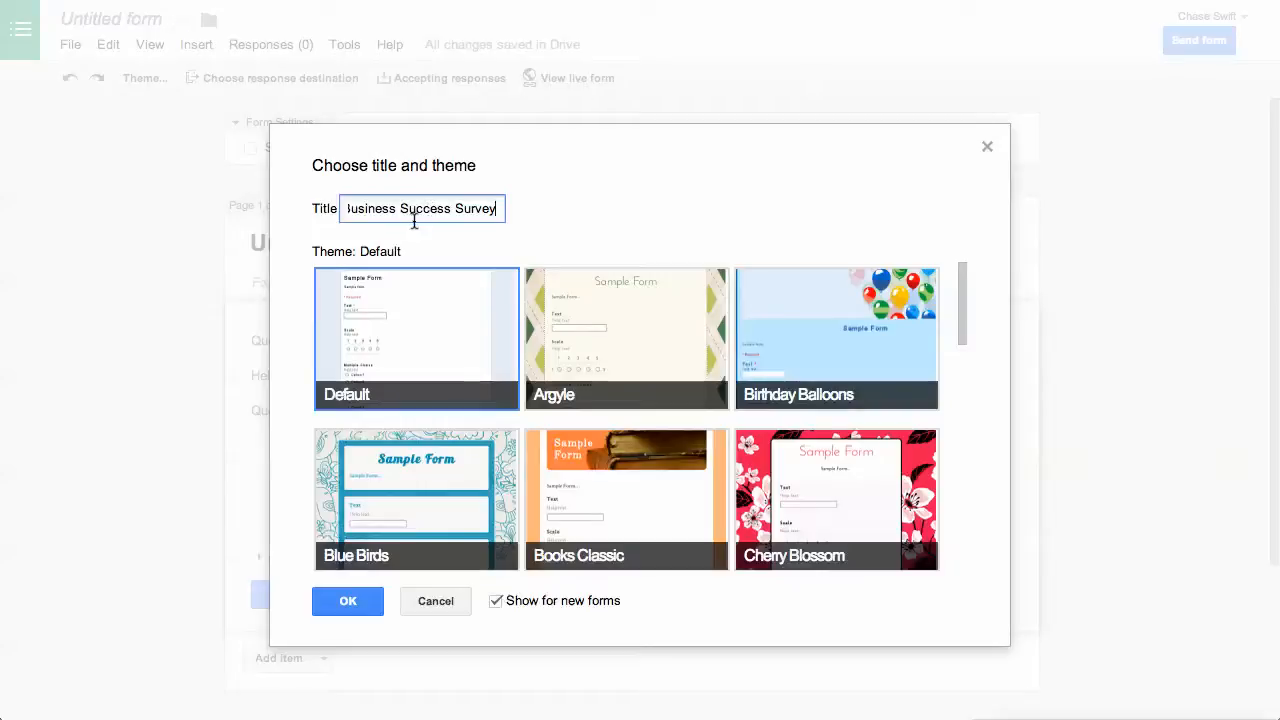
key("super+Left")
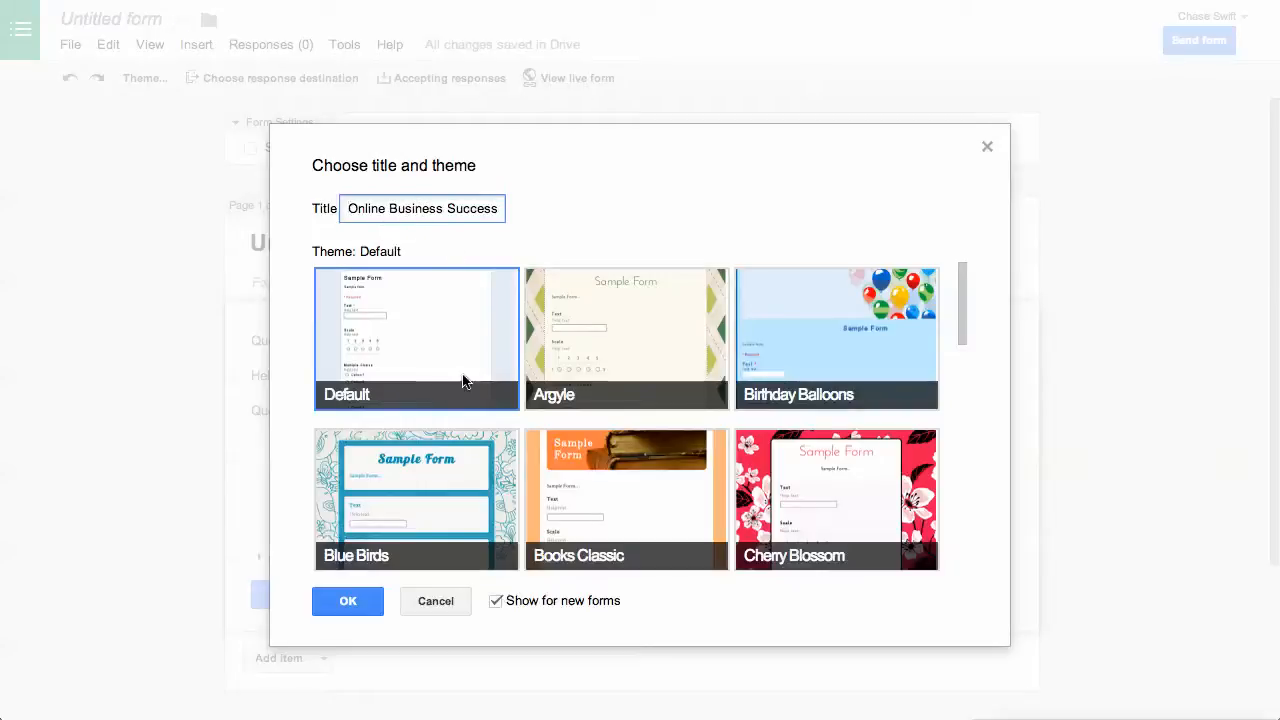
Choose the Magazine theme for the form and confirm the title and theme
scroll(657, 383, "down", 1)
scroll(657, 383, "down", 5)
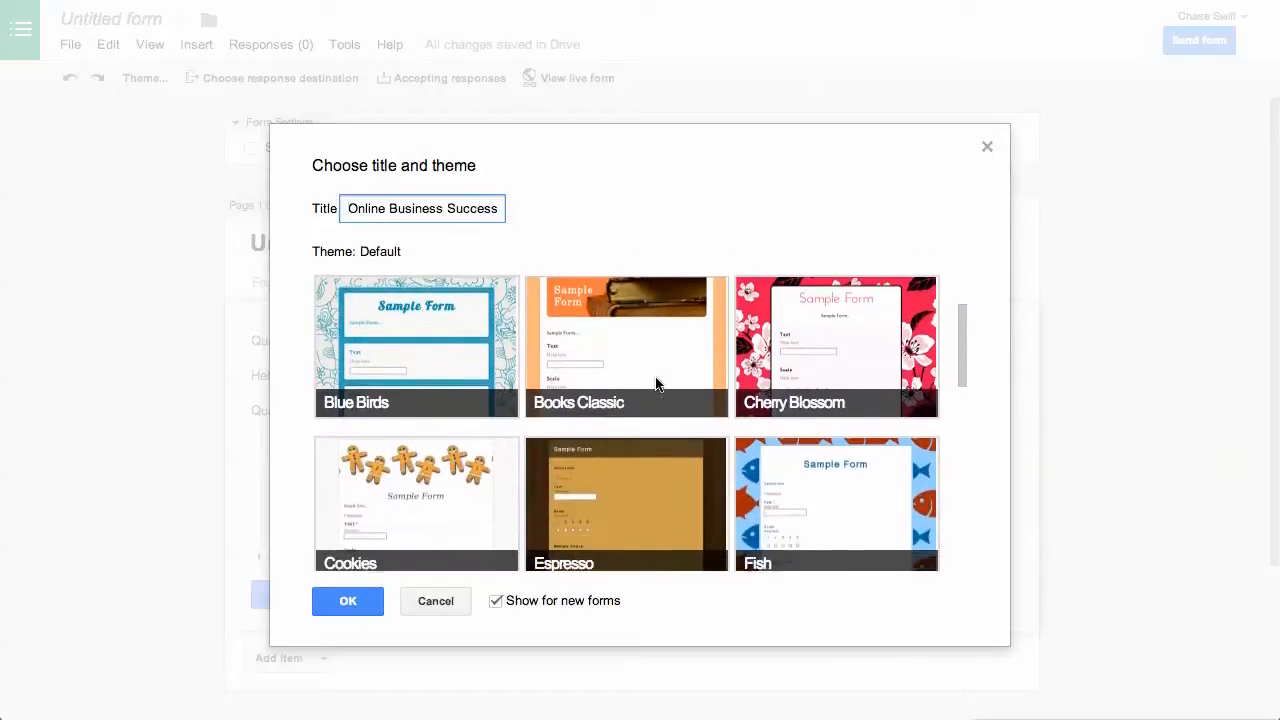
scroll(597, 381, "down", 4)
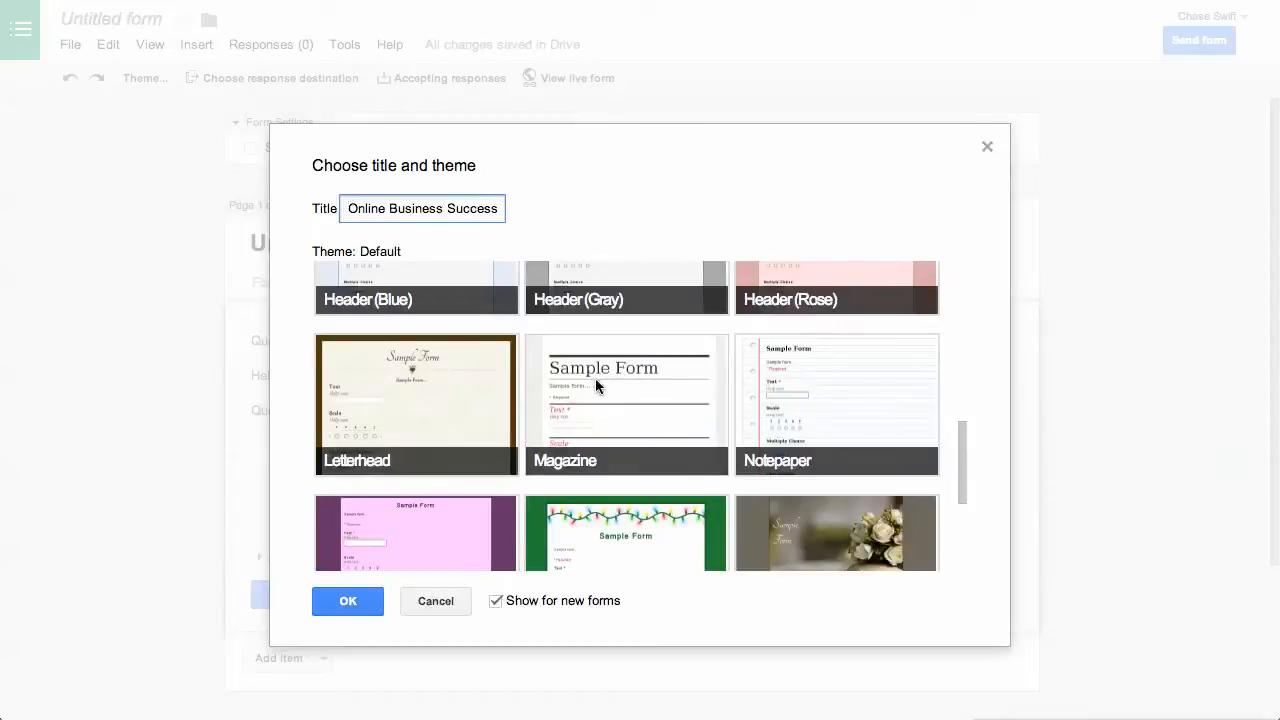
left_click(590, 378)
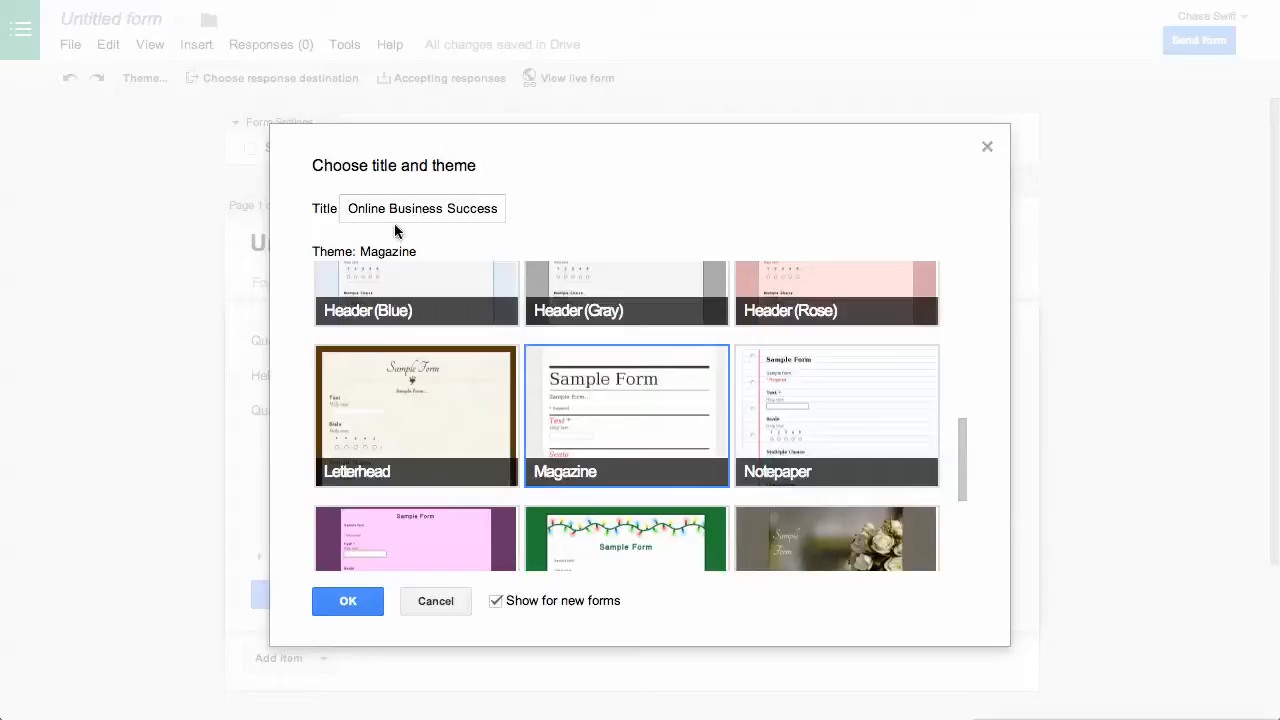
left_click(347, 601)
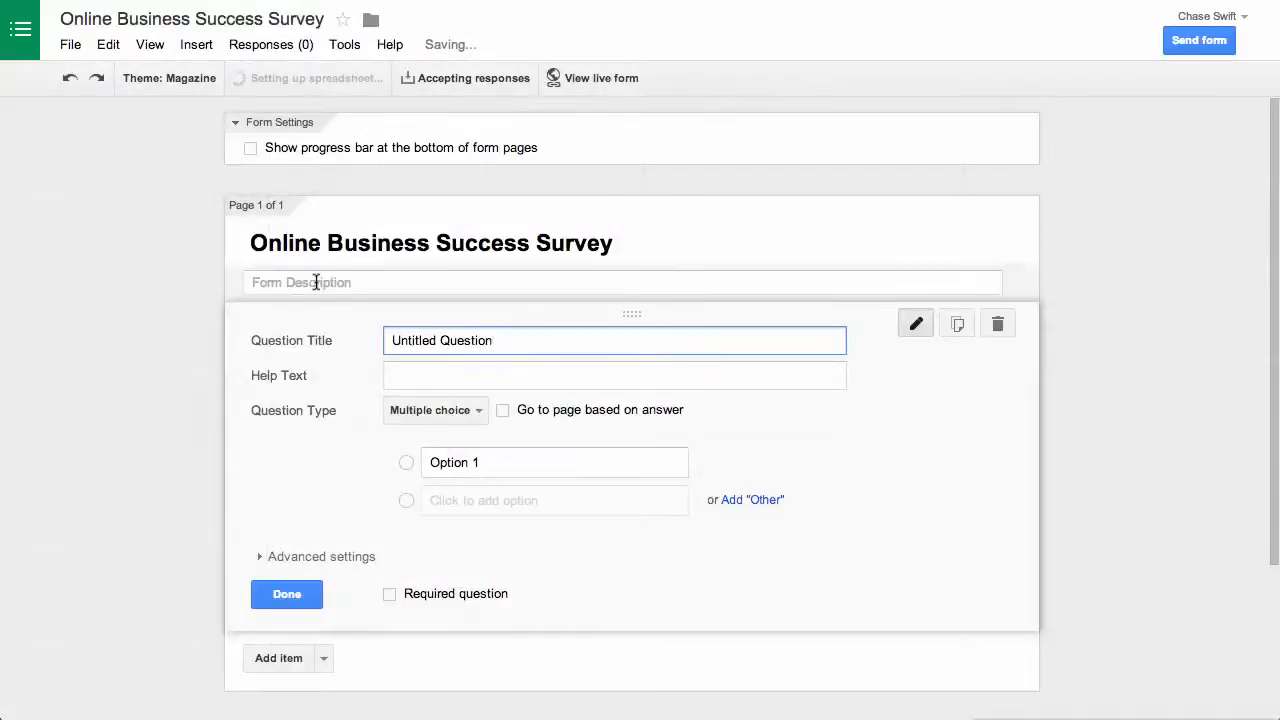
Copy the question "How long have you been trying to make money online?" from the survey notes and return to the form
left_click_drag(610, 243, 269, 236)
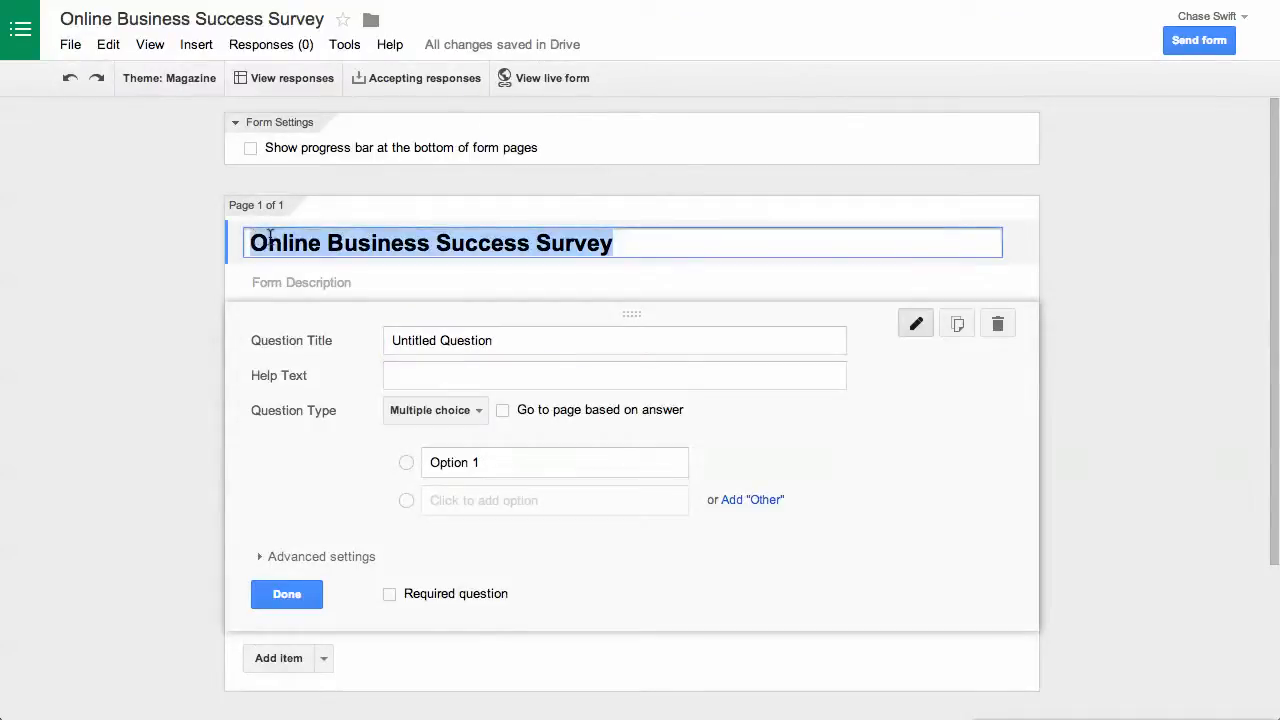
left_click(1278, 262)
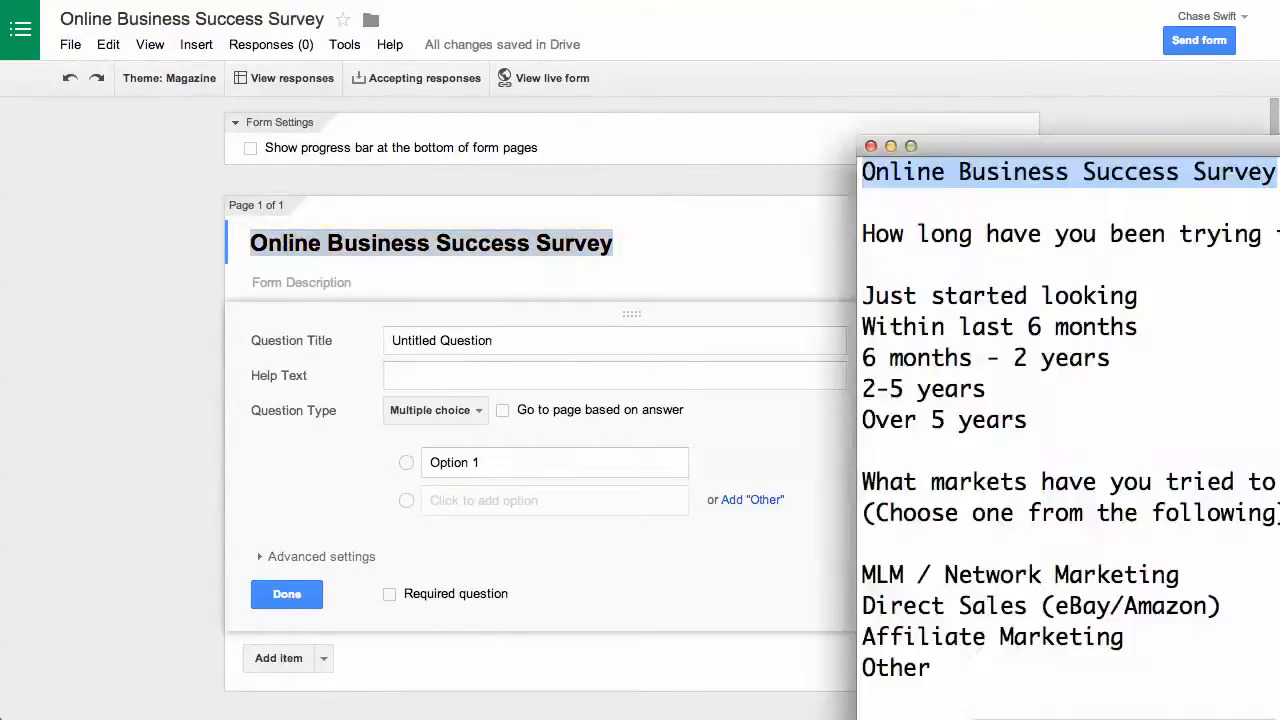
left_click_drag(1026, 145, 732, 148)
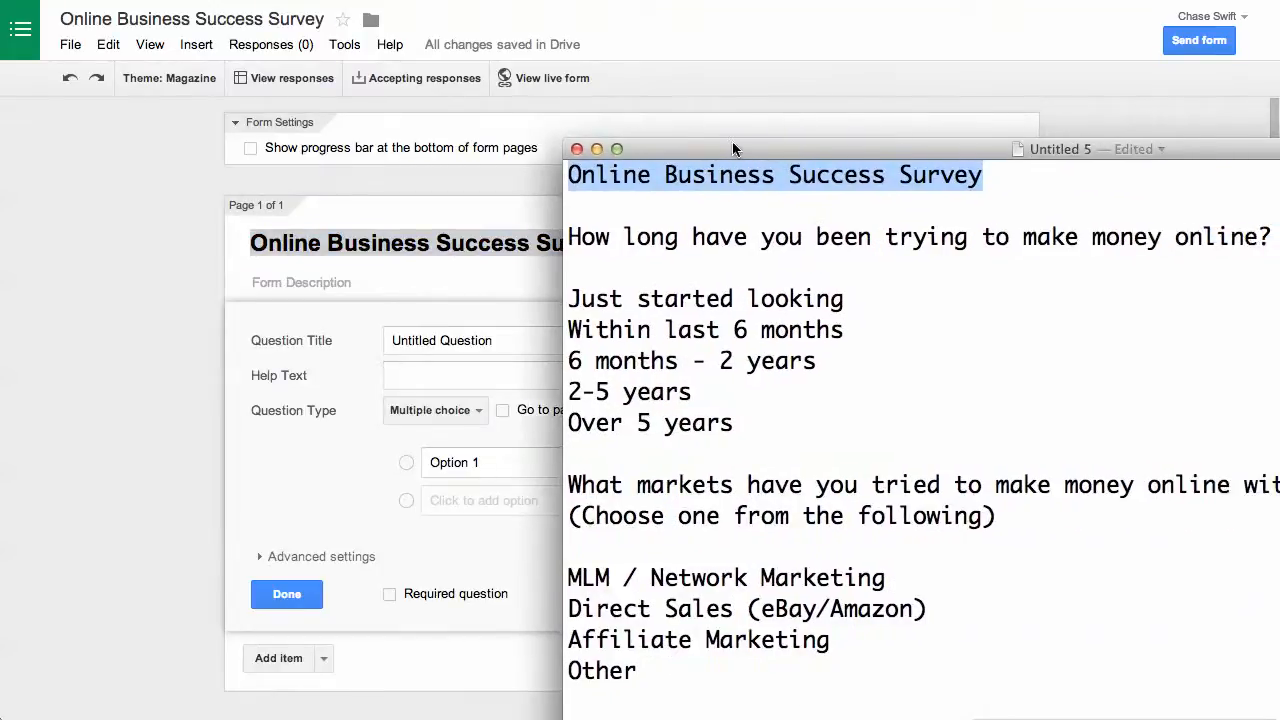
left_click(582, 237)
left_click_drag(572, 237, 1273, 226)
key("ctrl+c")
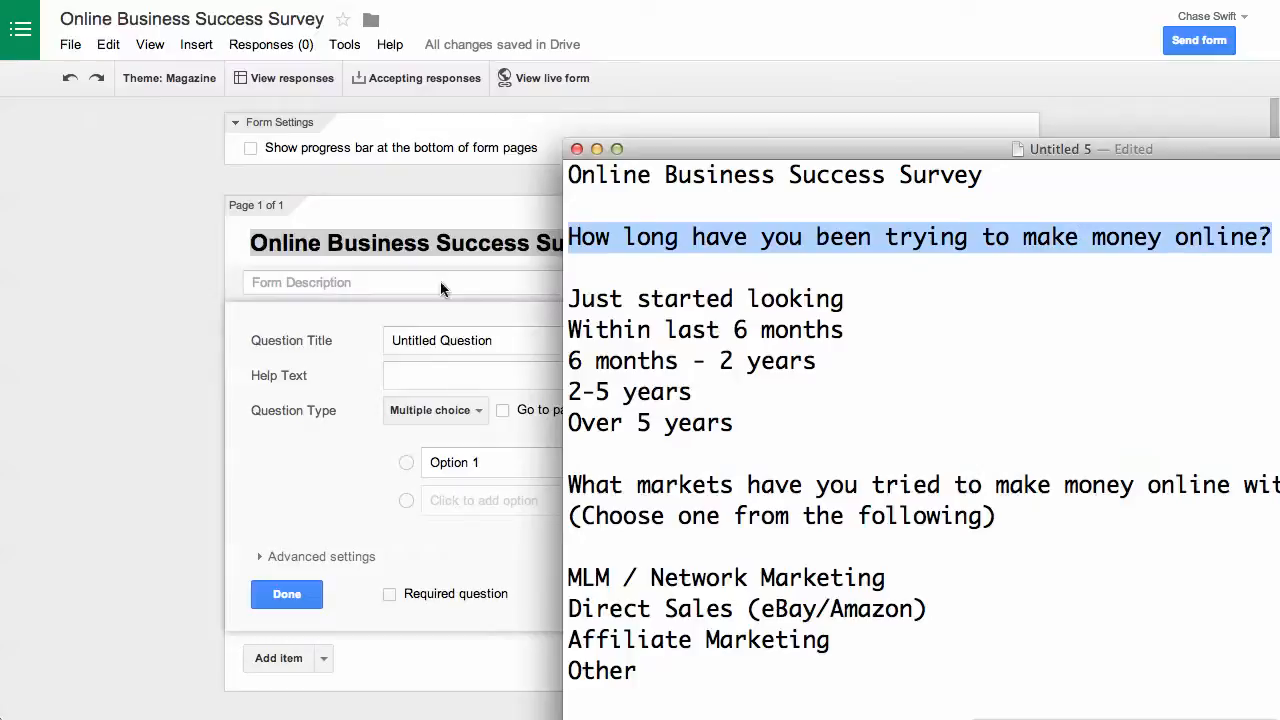
left_click(165, 340)
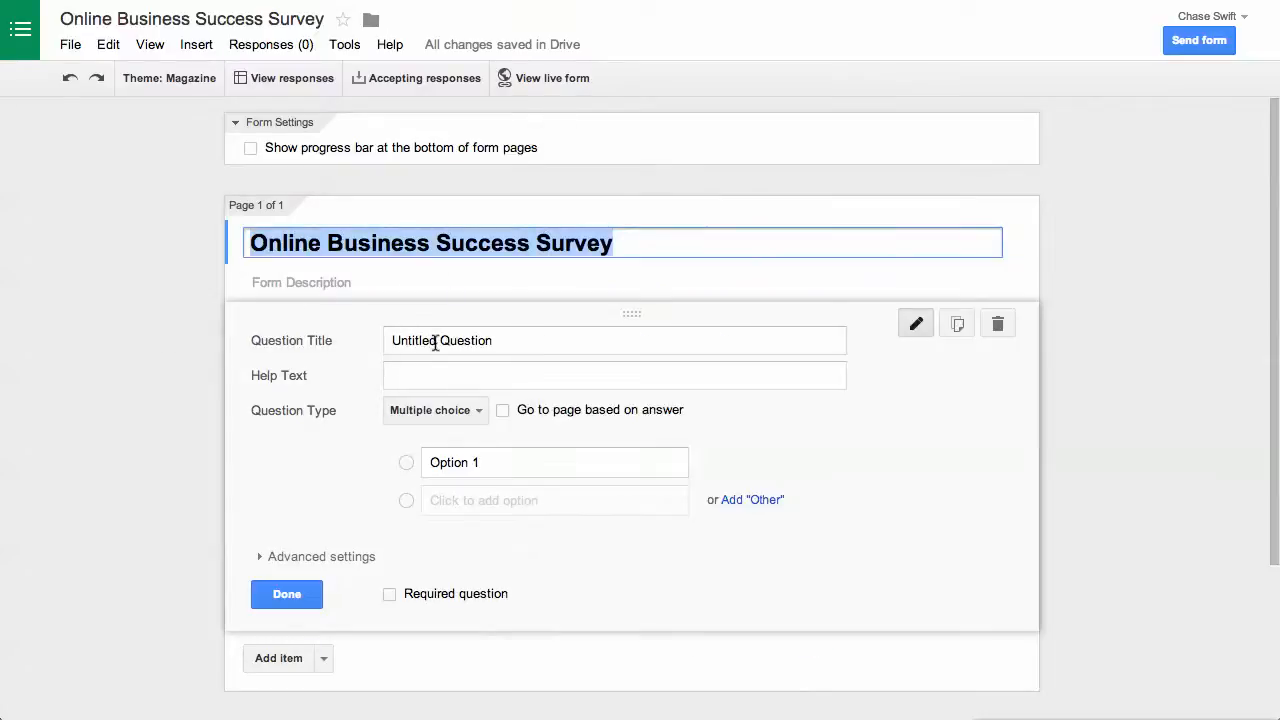
Keep the question type as Multiple choice and replace the question title with the copied "How long have you been trying to make money online?"
left_click(475, 412)
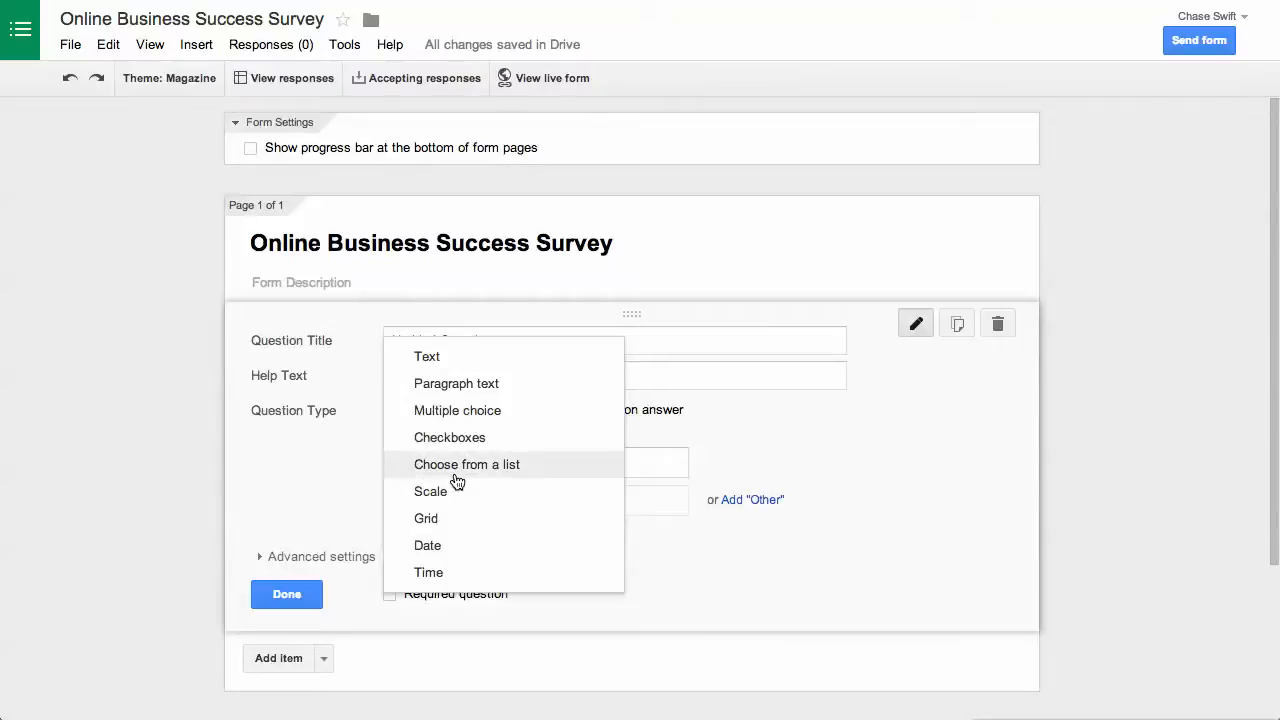
left_click(455, 415)
left_click(437, 338)
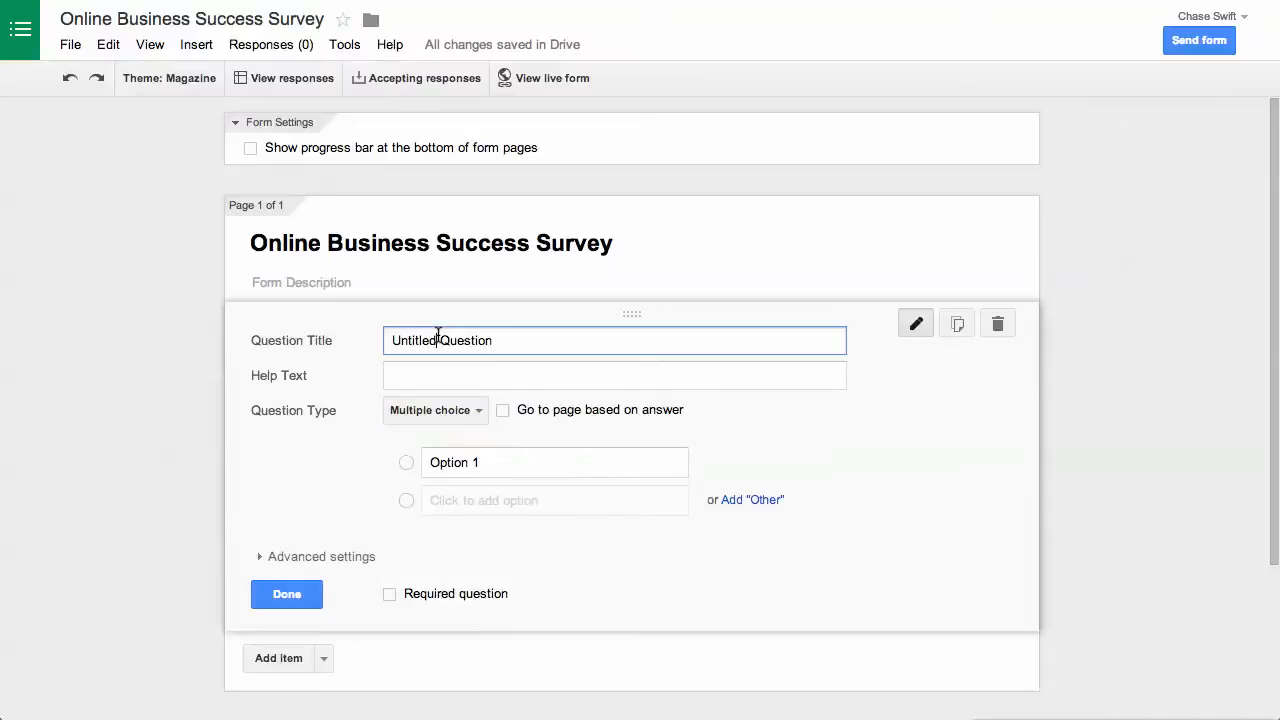
left_click_drag(503, 340, 396, 340)
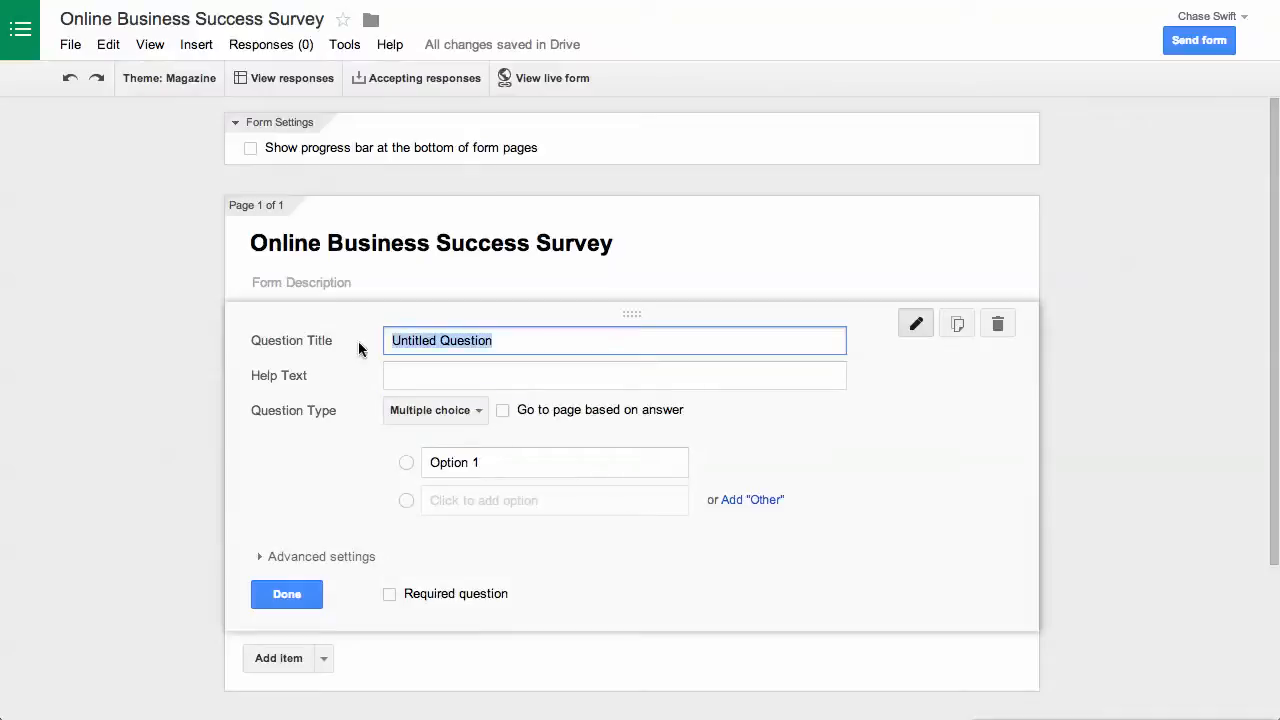
key("ctrl+v")
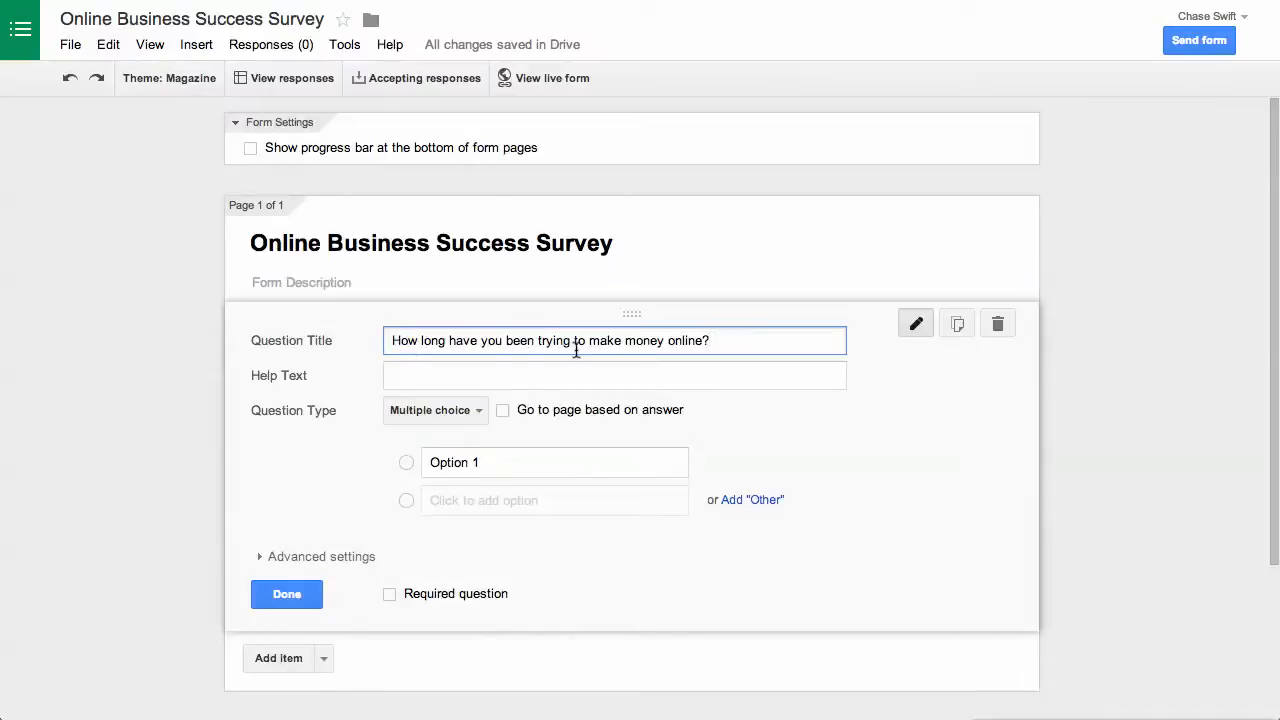
Copy "(Choose one from the following)" from the survey notes into the help text of the first question
key("super+Tab")
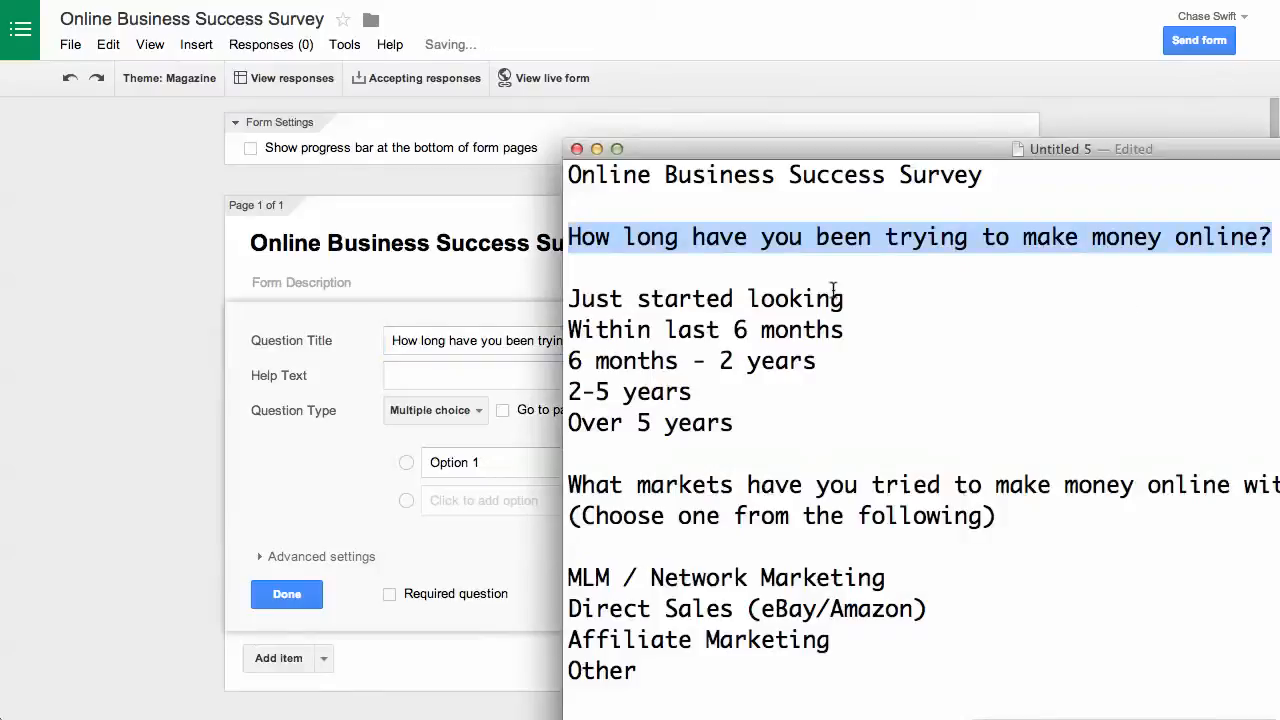
left_click_drag(996, 514, 556, 508)
key("super+c")
key("super+Tab")
left_click(428, 376)
key("super+v")
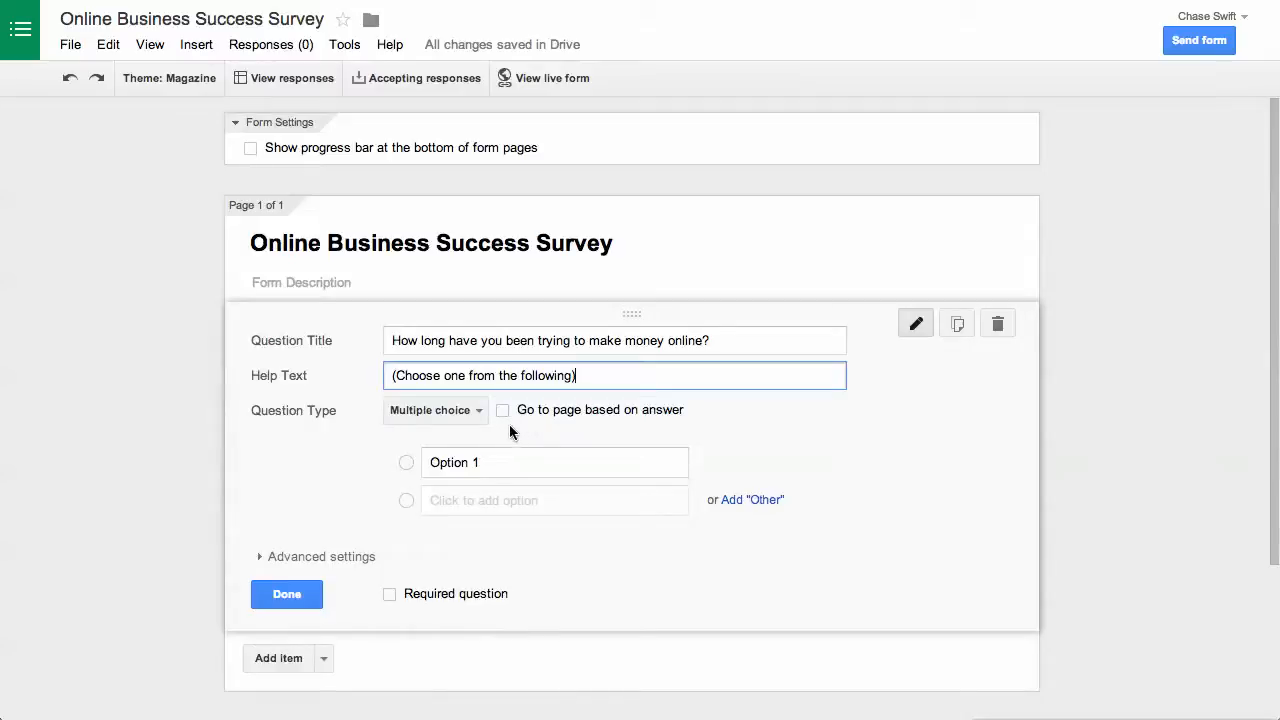
Replace the first answer option with "Just started looking" from the survey notes
key("super+Tab")
left_click(661, 328)
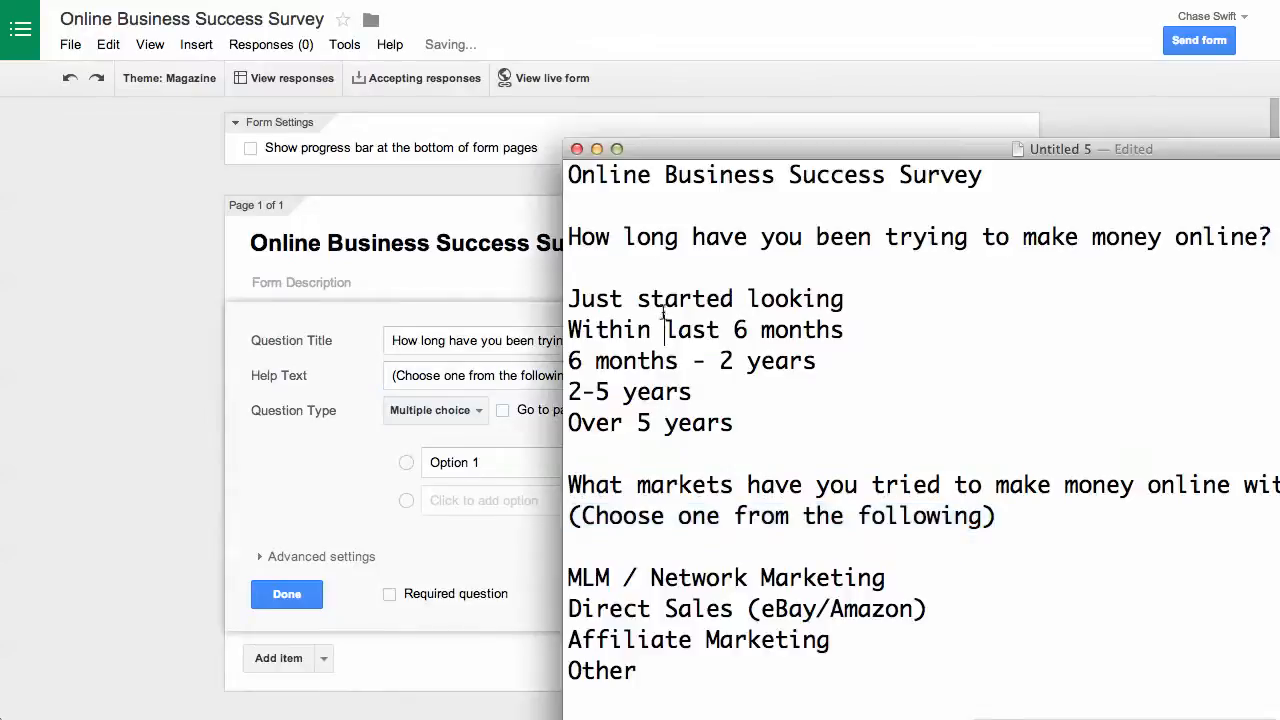
left_click_drag(858, 299, 568, 299)
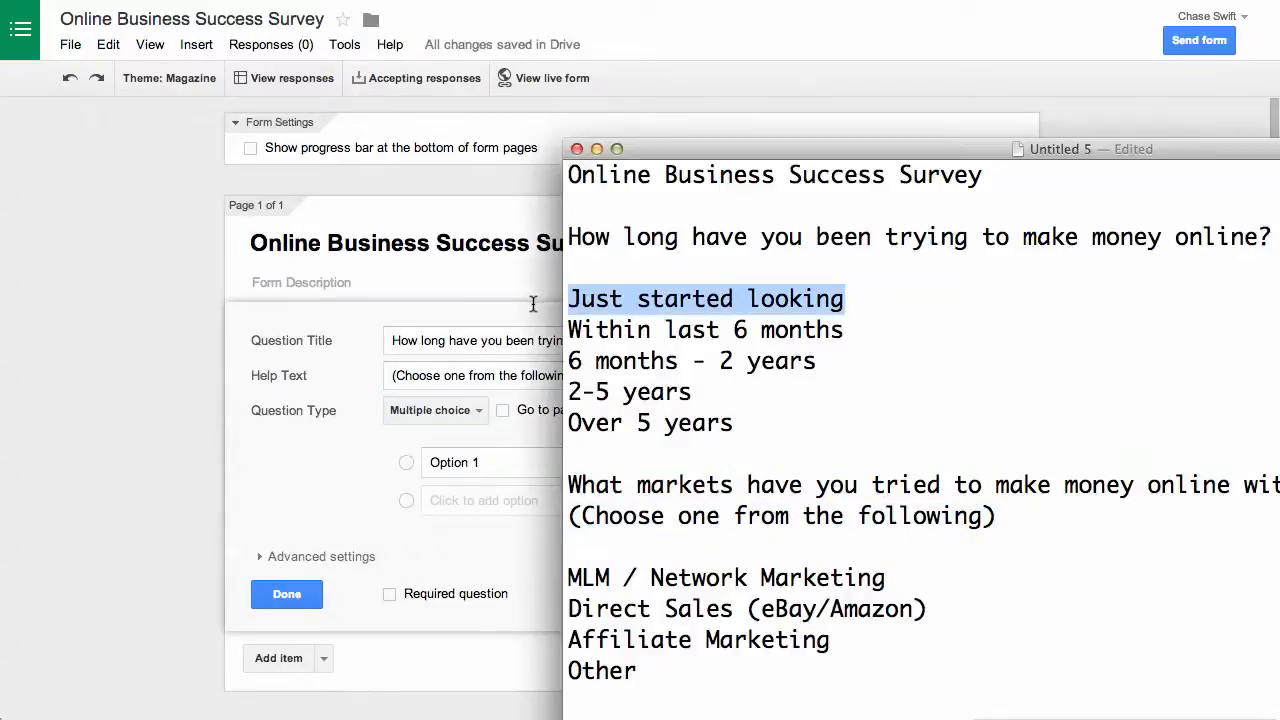
left_click(386, 501)
left_click(501, 461)
left_click_drag(501, 461, 410, 464)
type("Just started looking")
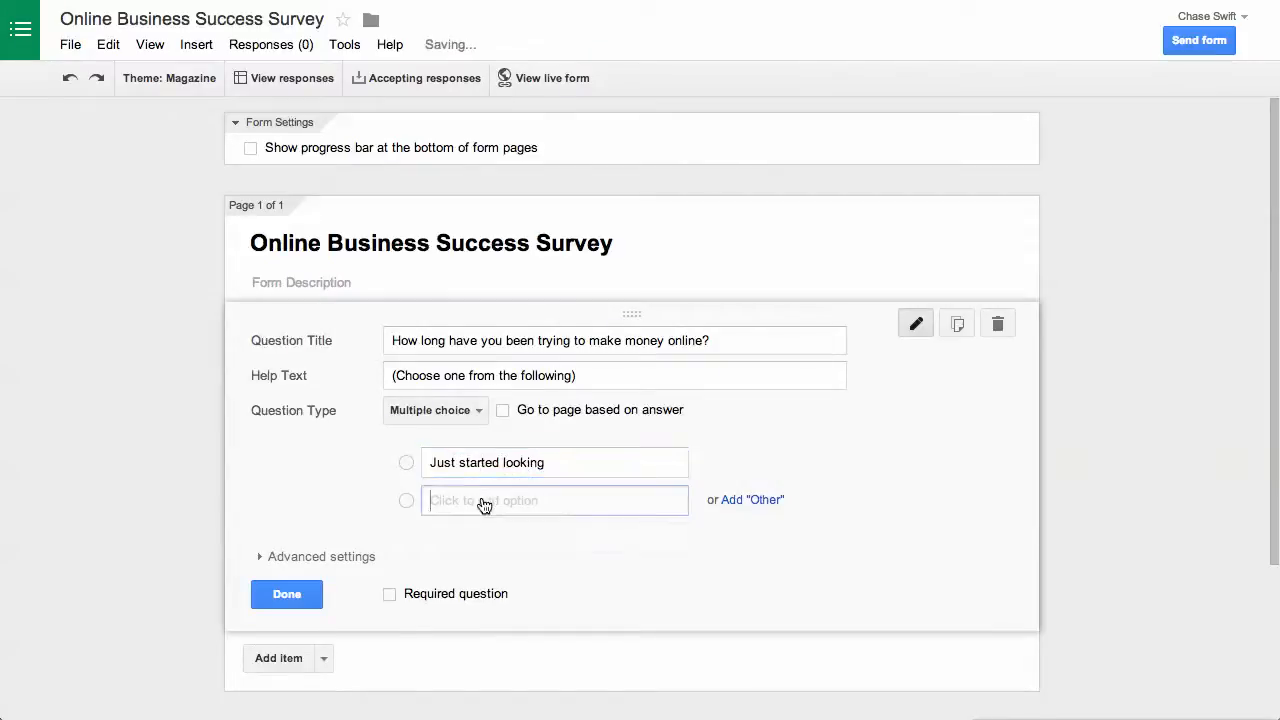
Add a second answer option and fill it with "Within last 6 months" copied from the notes
left_click(480, 505)
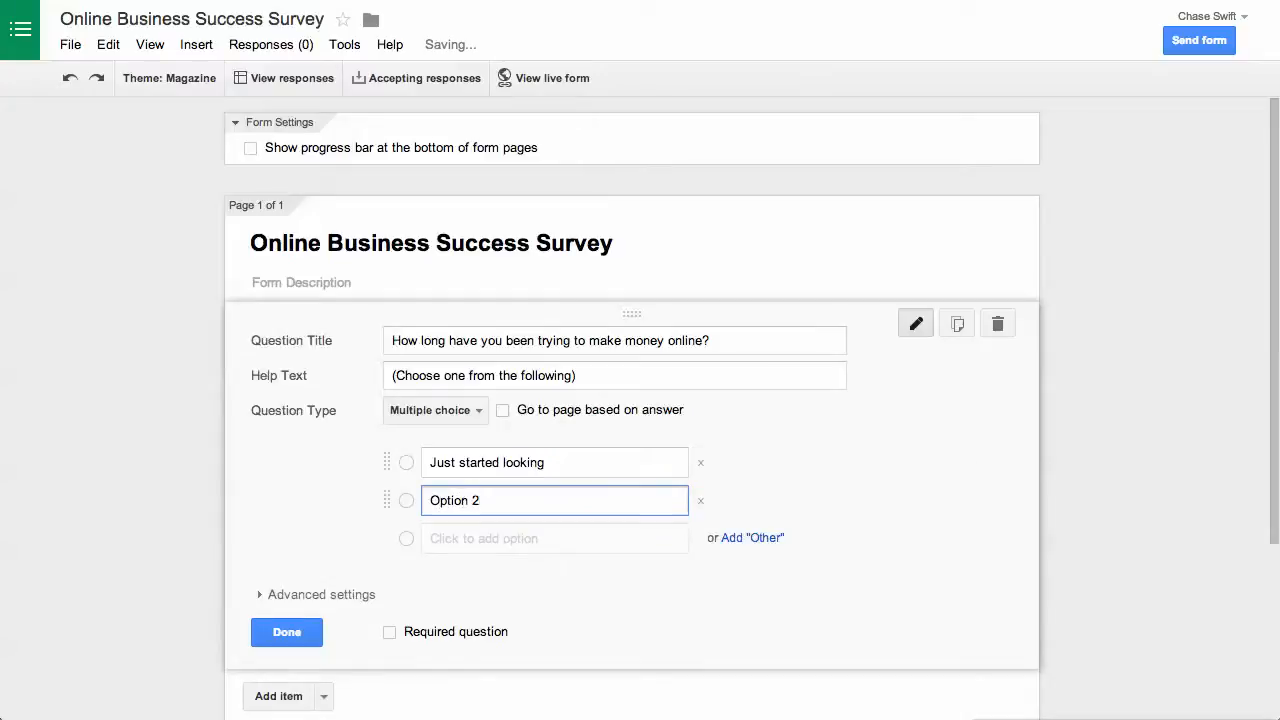
key("super+Tab")
left_click(776, 361)
left_click_drag(860, 331, 558, 327)
key("super+c")
key("super+Tab")
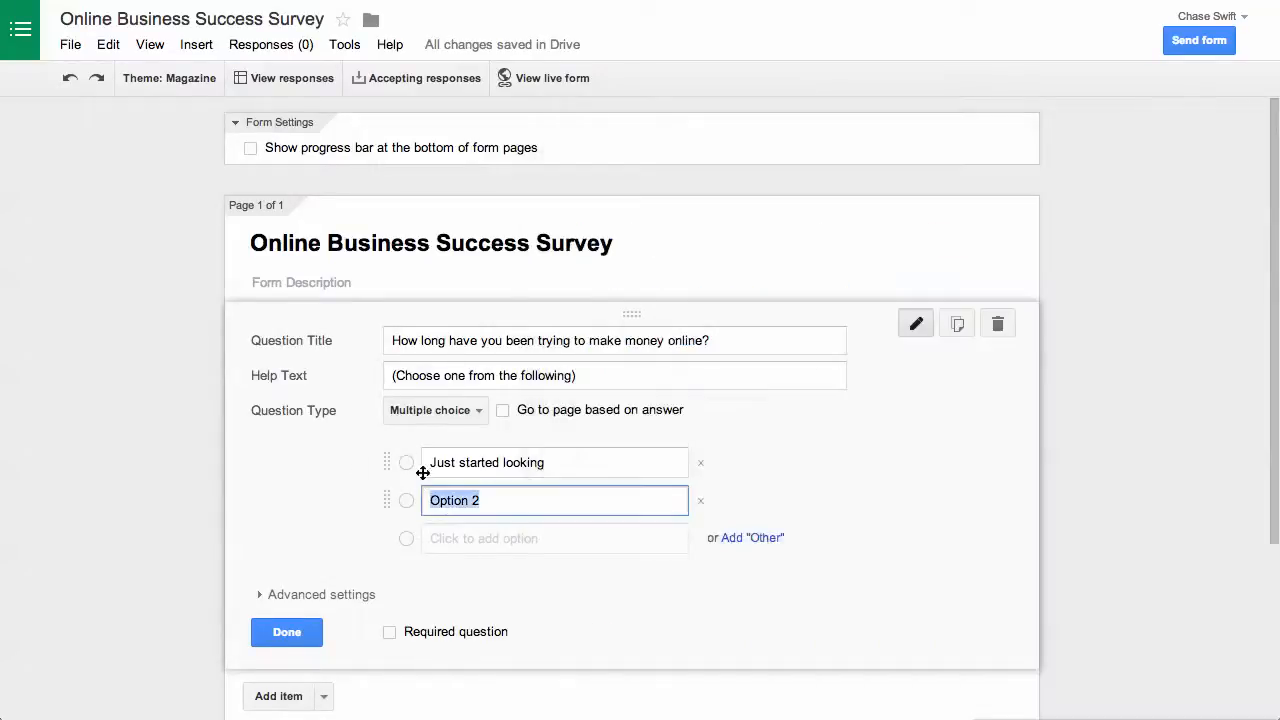
key("super+v")
Add a third answer option and fill it with "6 months - 2 years" copied from the notes
left_click(600, 540)
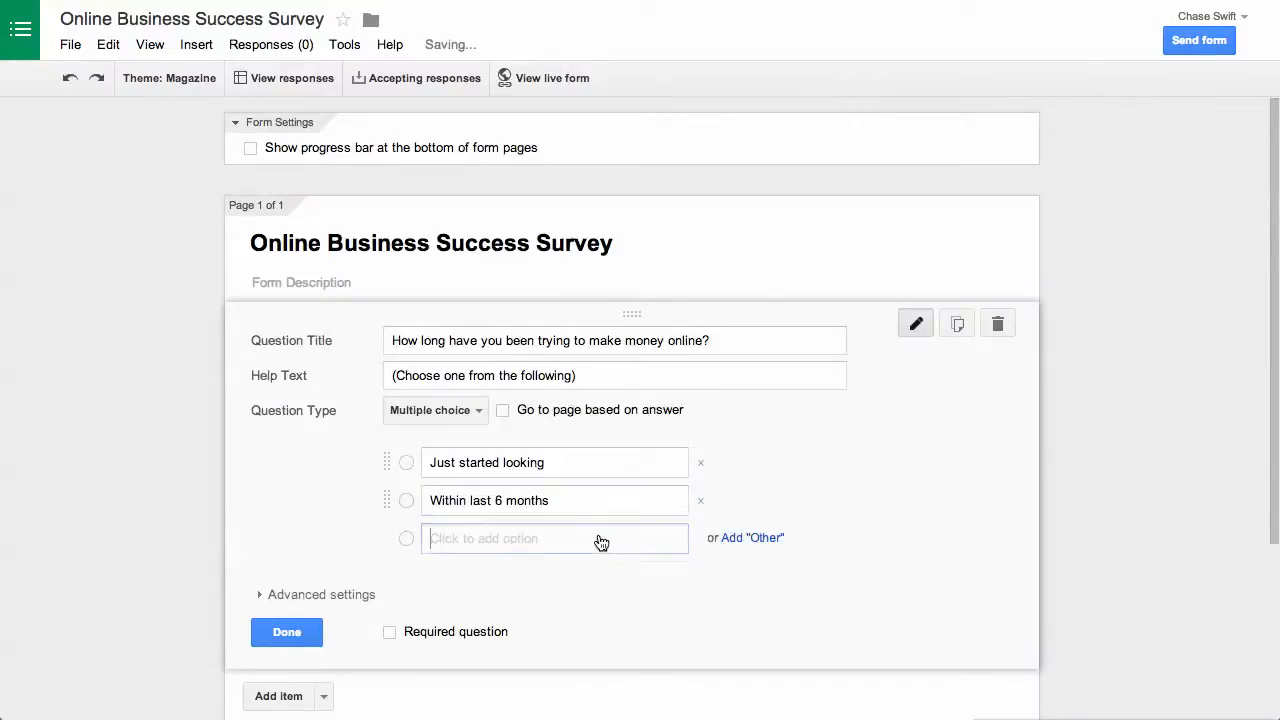
key("super+Tab")
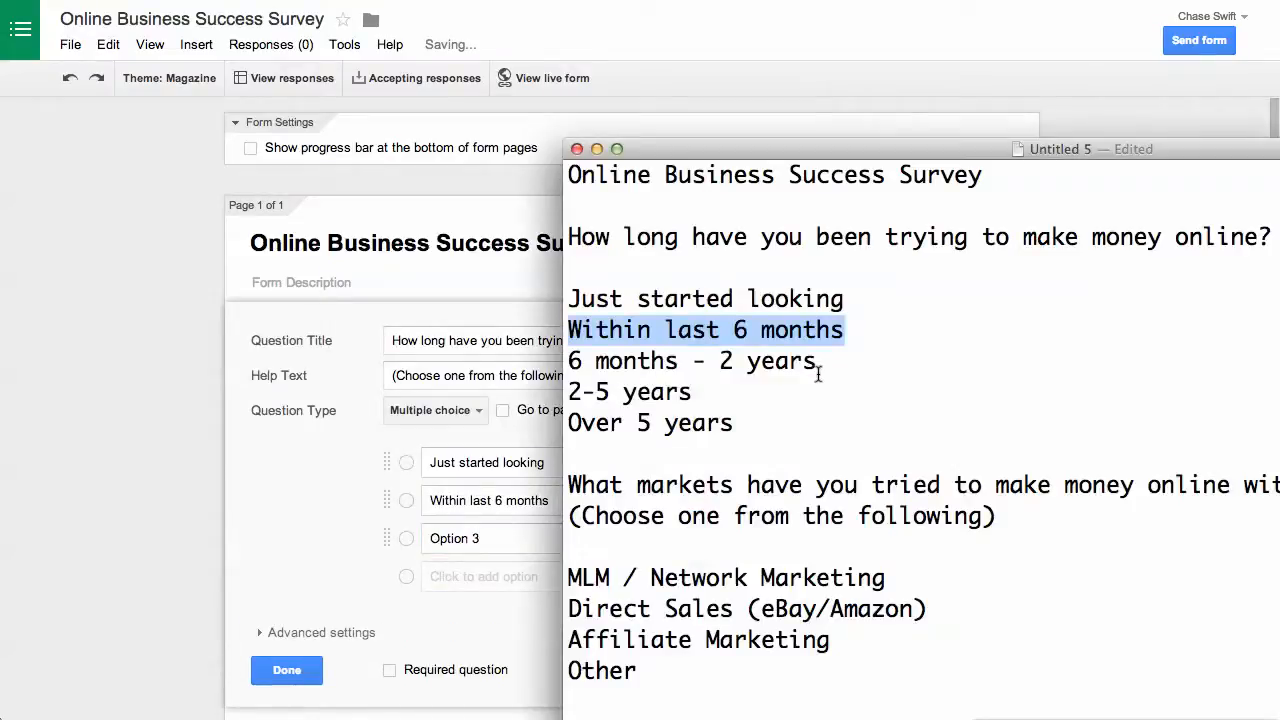
left_click_drag(834, 363, 558, 354)
key("super+c")
left_click(445, 538)
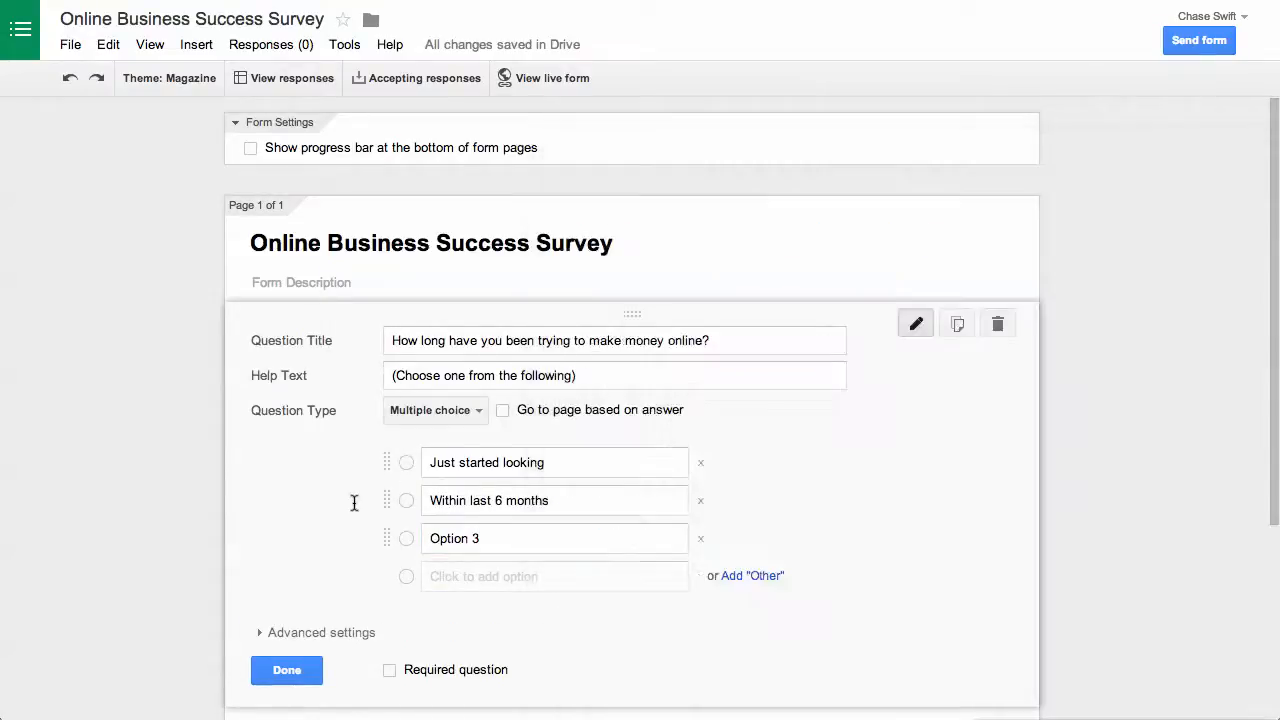
key("super+v")
Add a fourth answer option and fill it with "2-5 years" copied from the notes
left_click(520, 577)
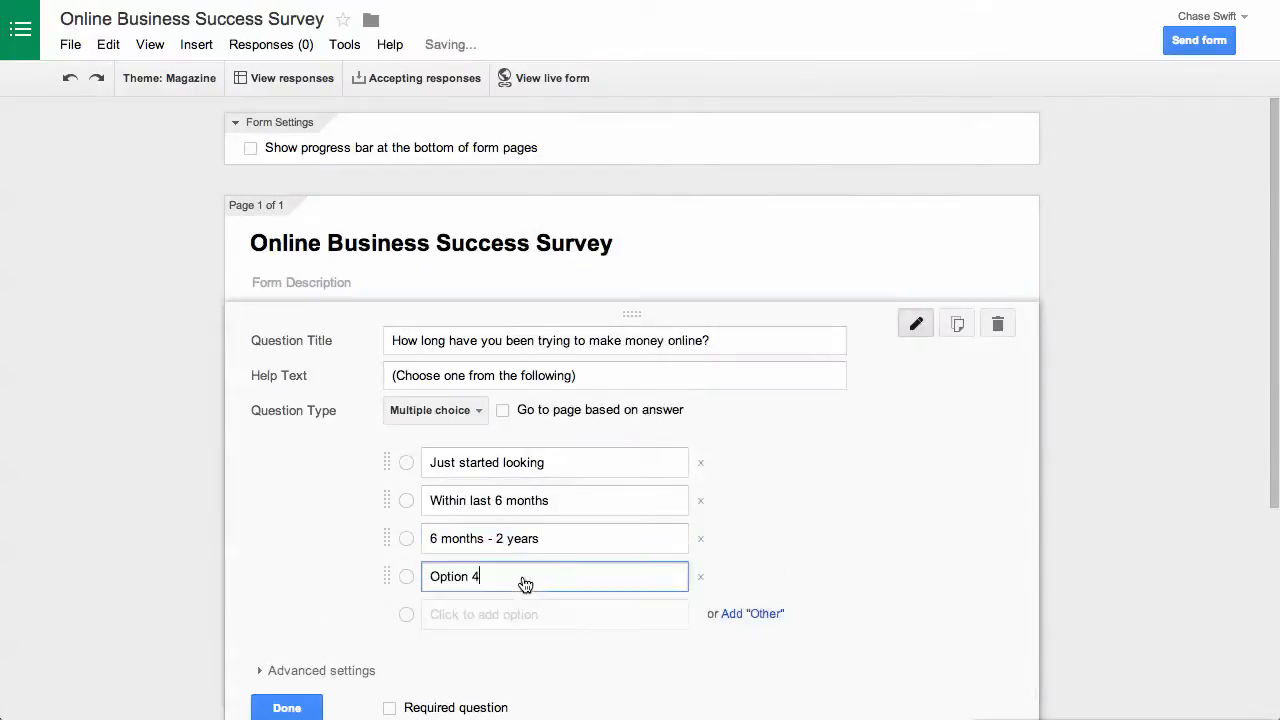
key("super+Tab")
left_click_drag(699, 391, 563, 396)
key("super+c")
key("super+Tab")
left_click(507, 580)
key("super+v")
Add a fifth answer option and fill it with "Over 5 years" copied from the notes
left_click(543, 618)
key("super+Tab")
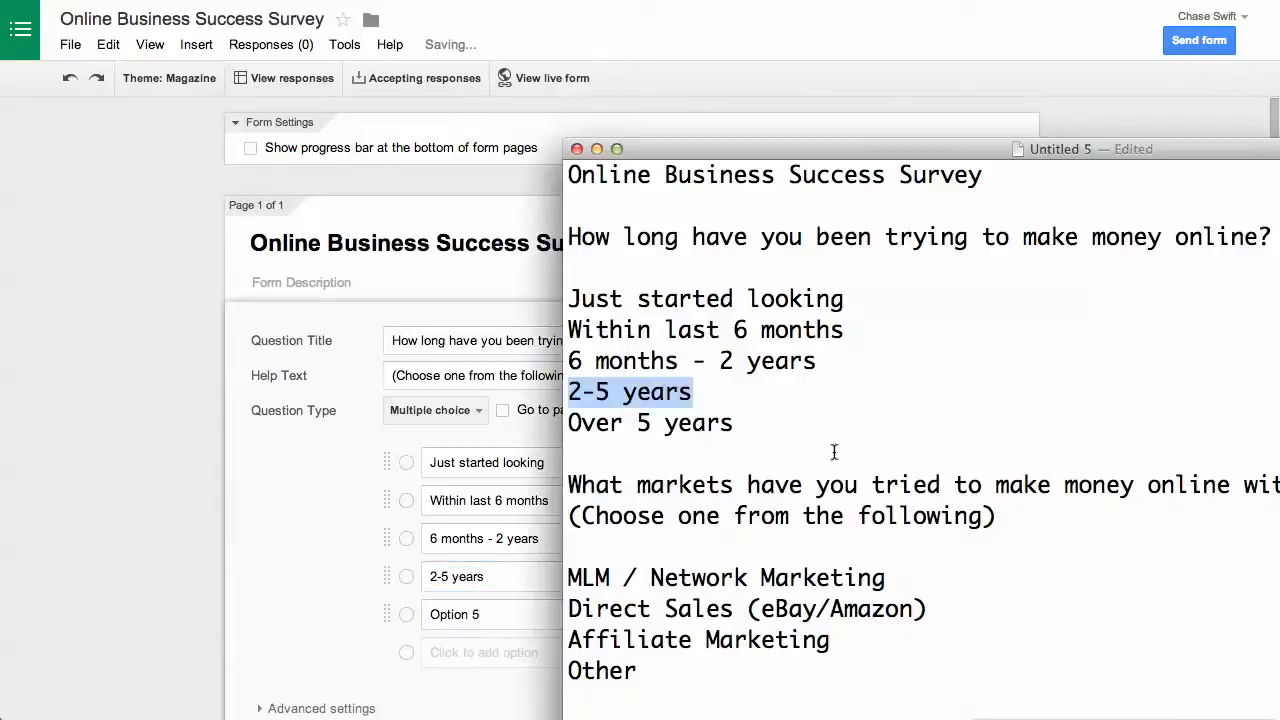
left_click_drag(726, 423, 562, 428)
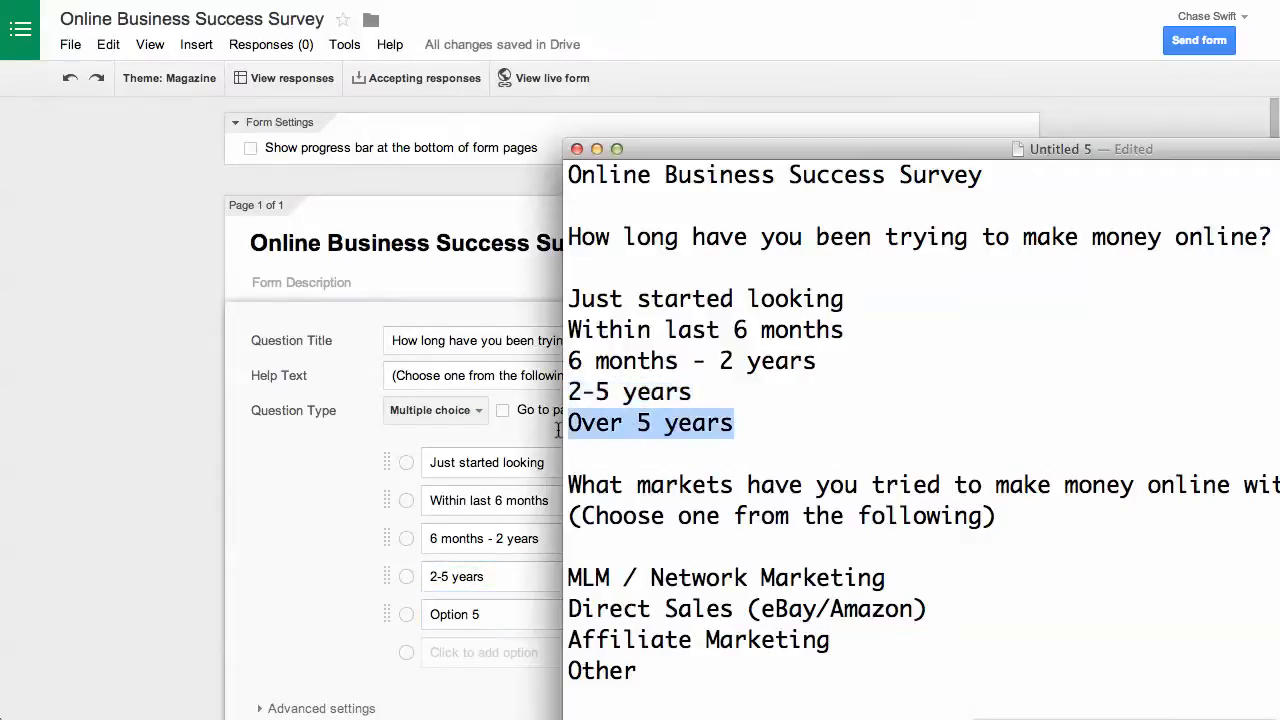
key("super+c")
key("super+Tab")
left_click(491, 617)
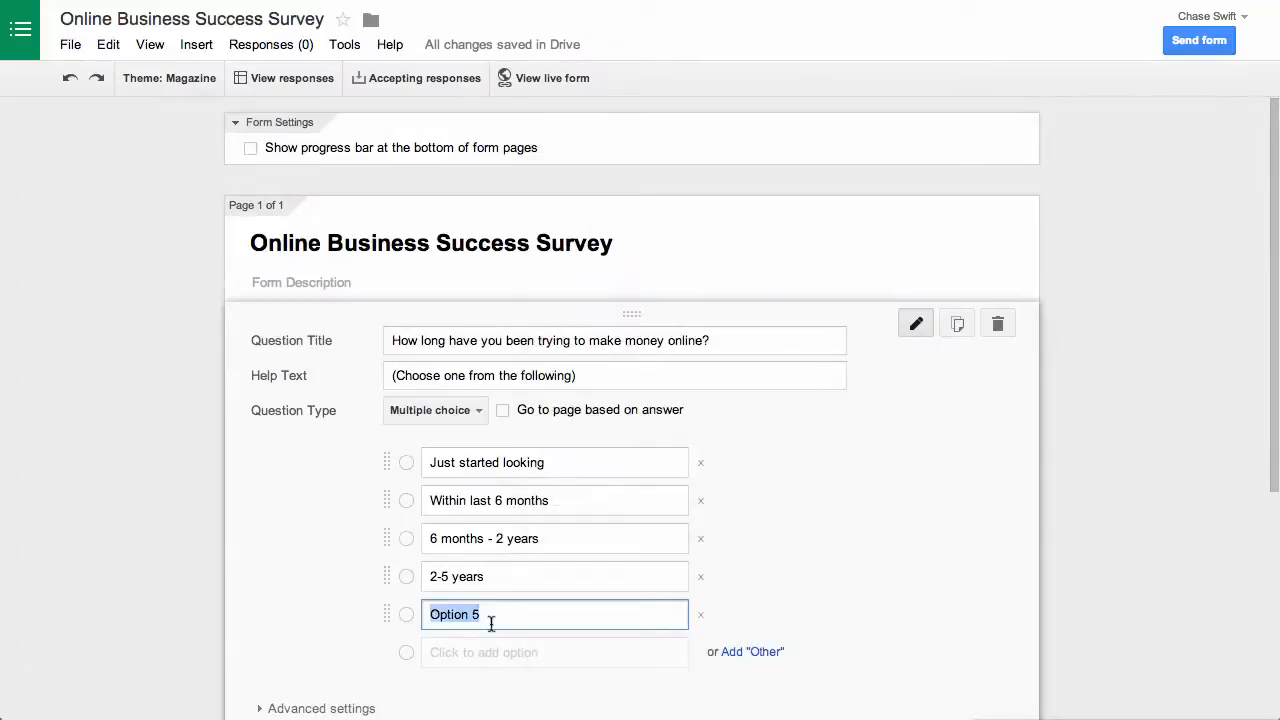
key("super+v")
Keep Multiple choice as the type, check the question's advanced settings, and finish editing the first question
left_click(451, 409)
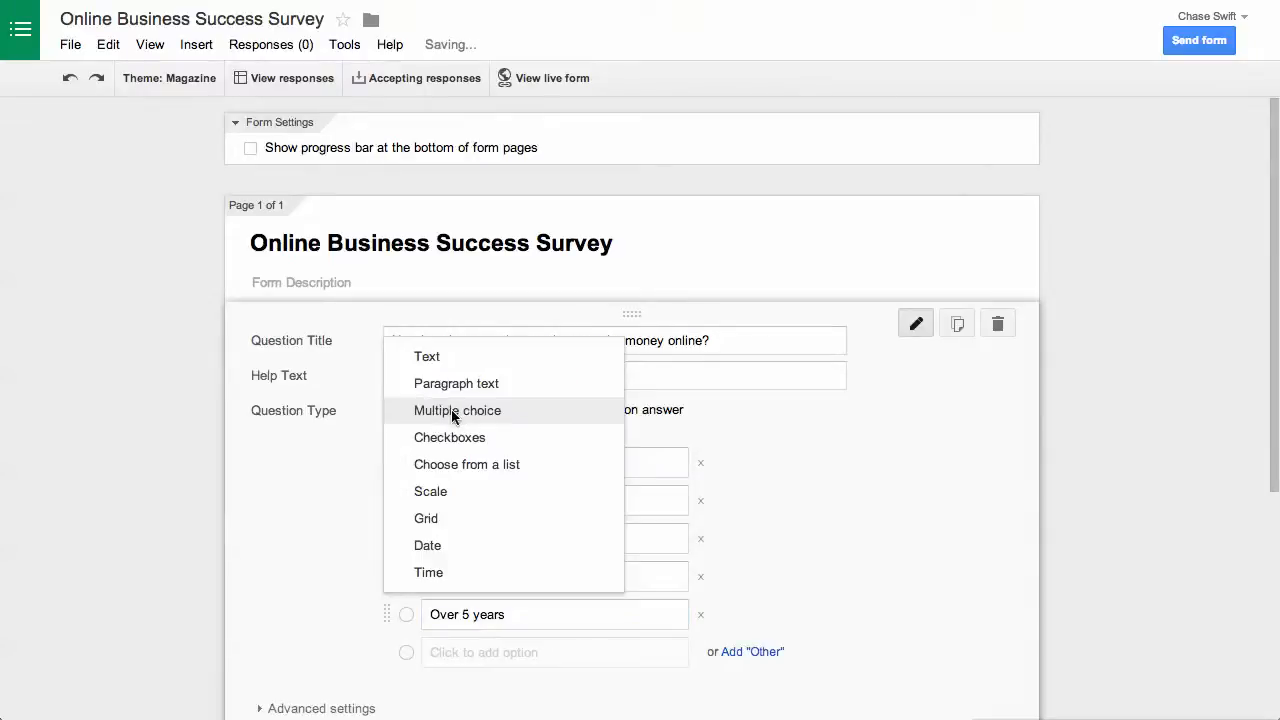
left_click(451, 409)
scroll(580, 433, "down", 2)
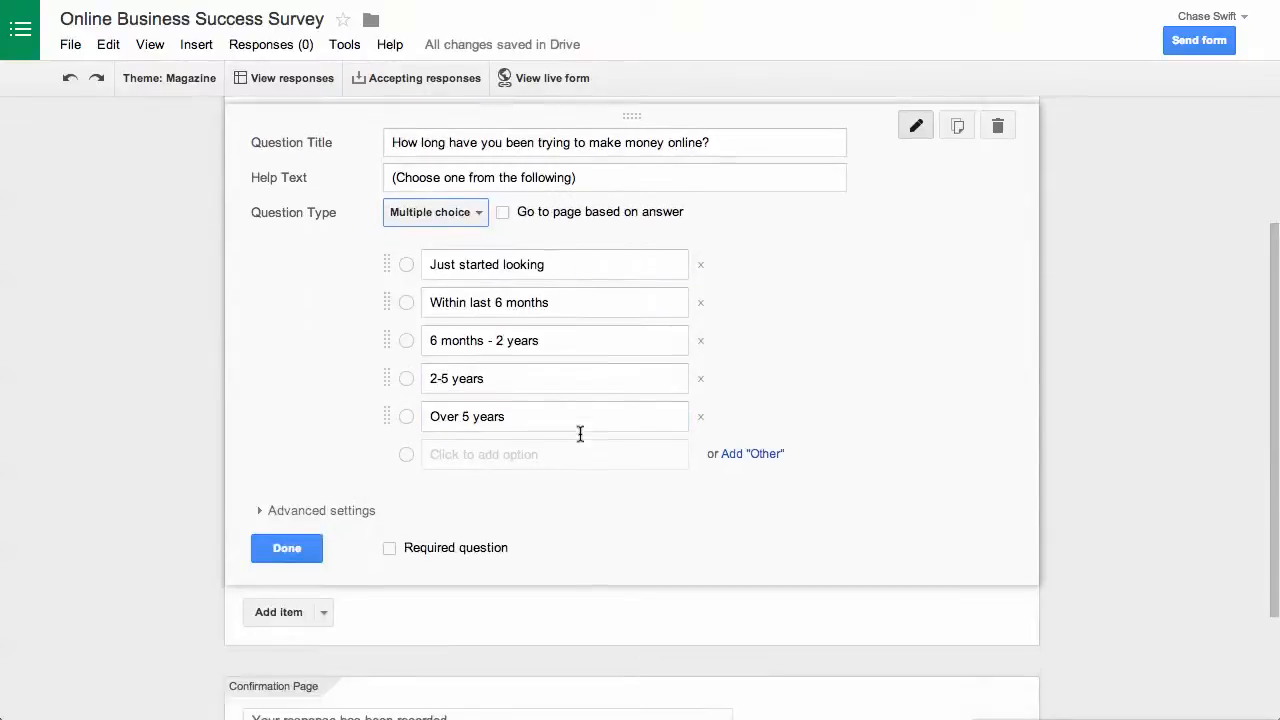
scroll(580, 433, "down", 1)
left_click(261, 471)
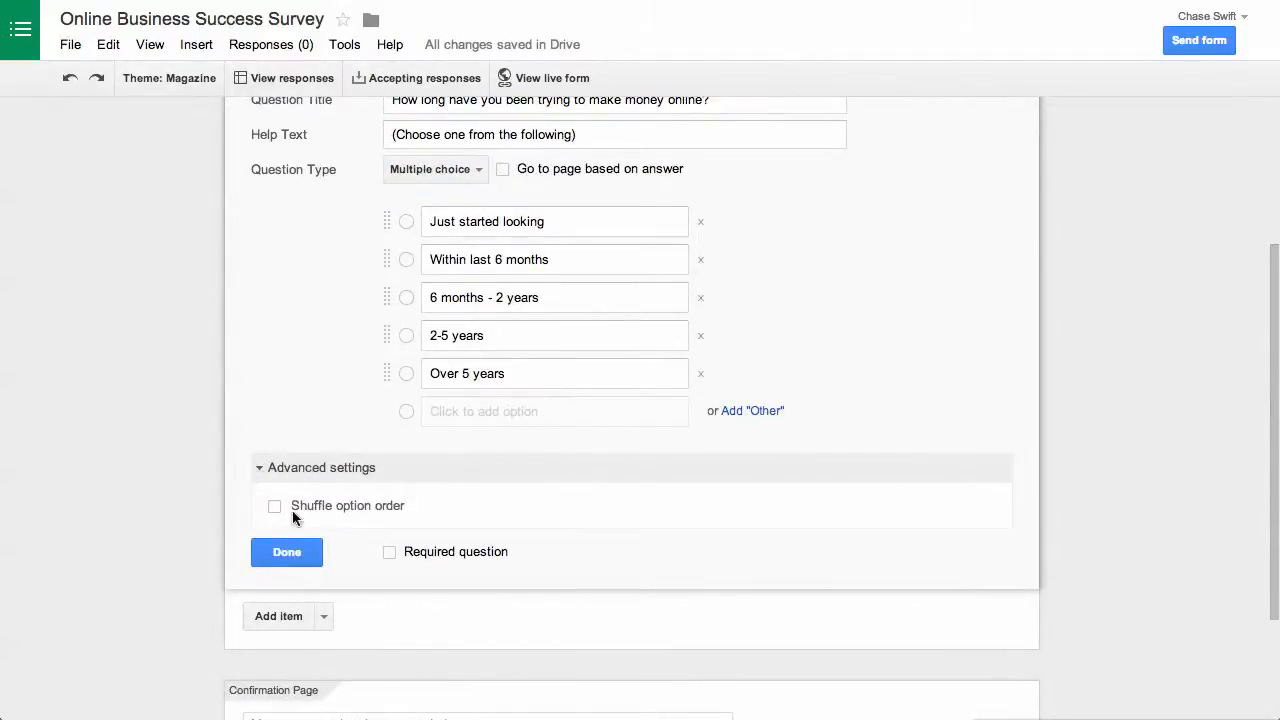
left_click(259, 467)
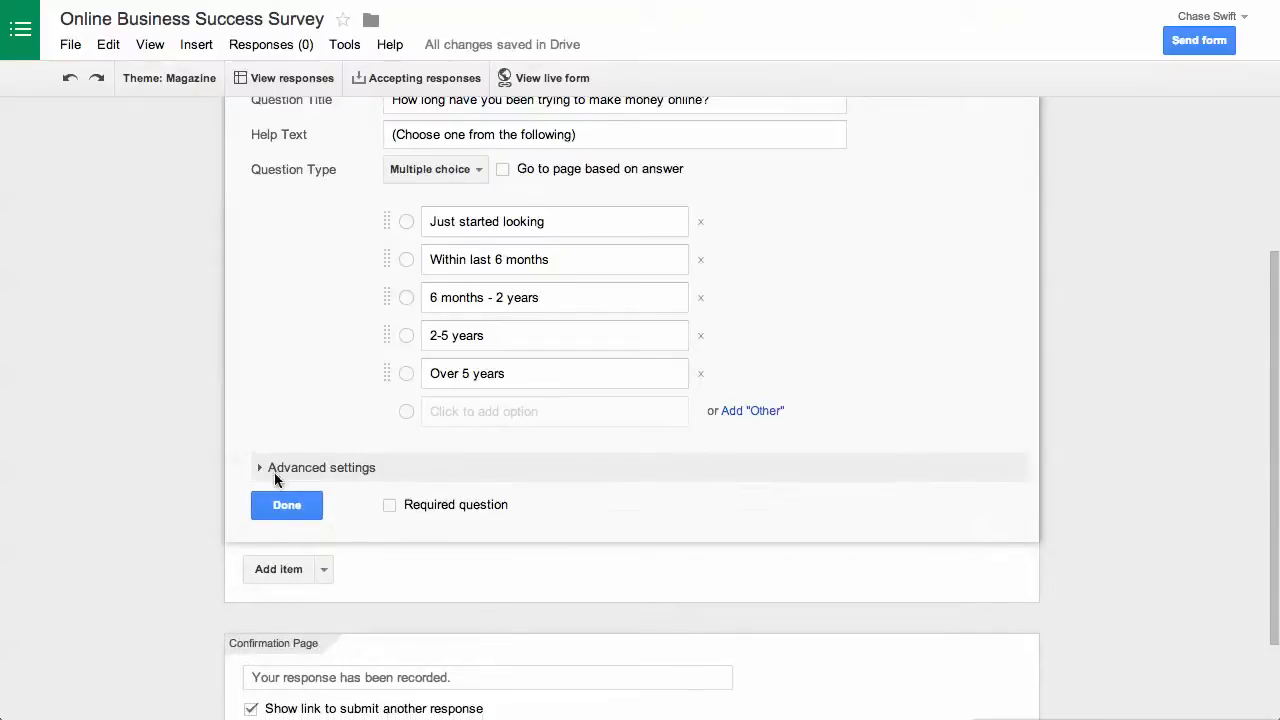
left_click(290, 507)
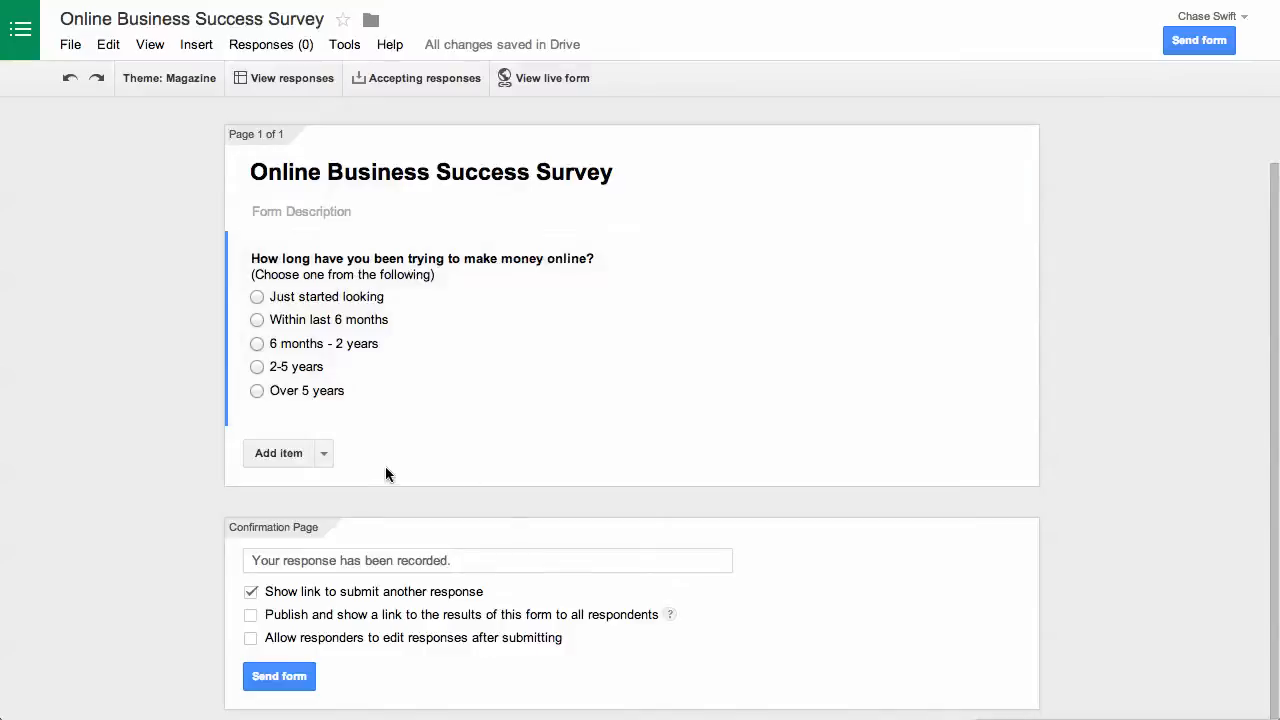
Add a second question to the form and set its question type to Checkboxes
left_click(278, 455)
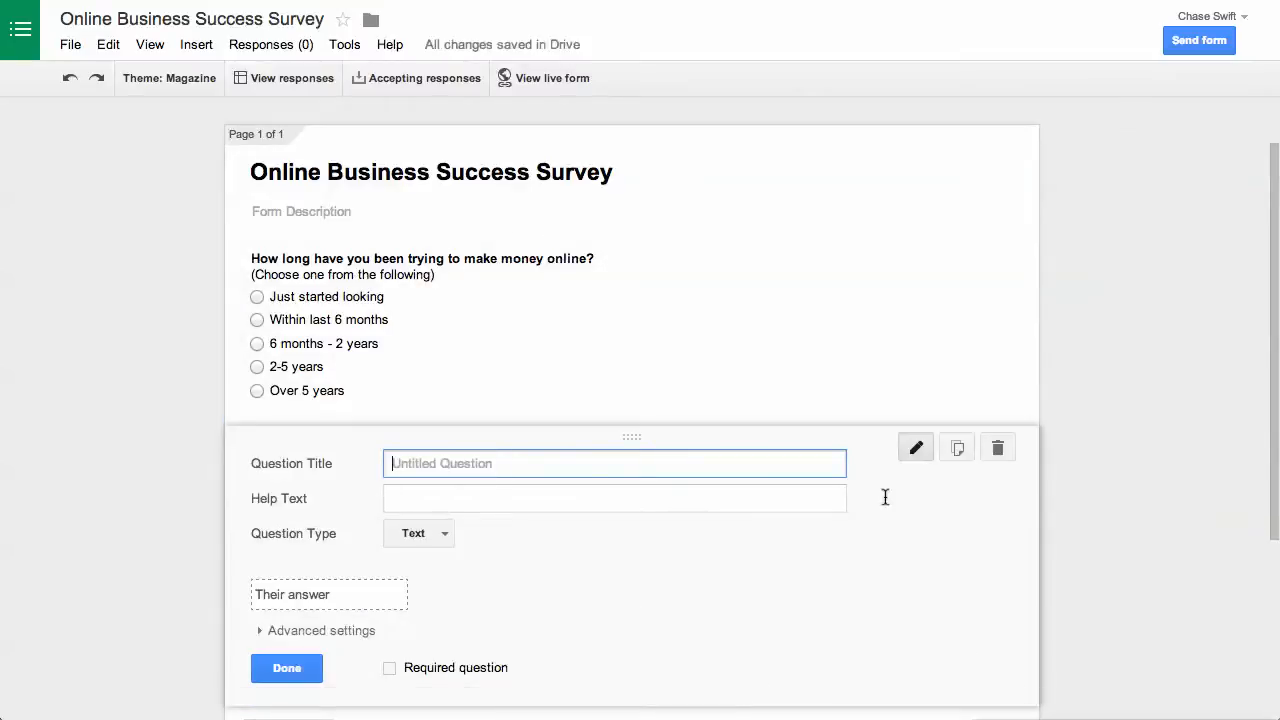
key("super+Tab")
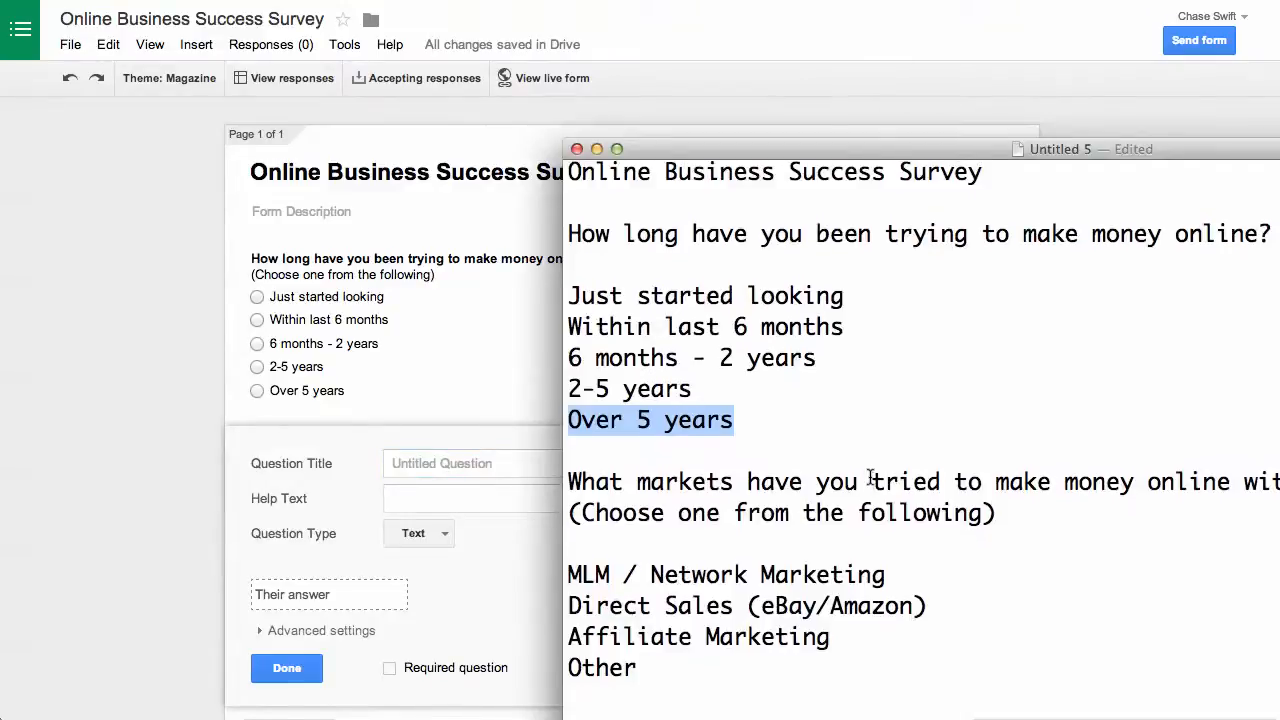
scroll(870, 478, "up", 1)
left_click(171, 523)
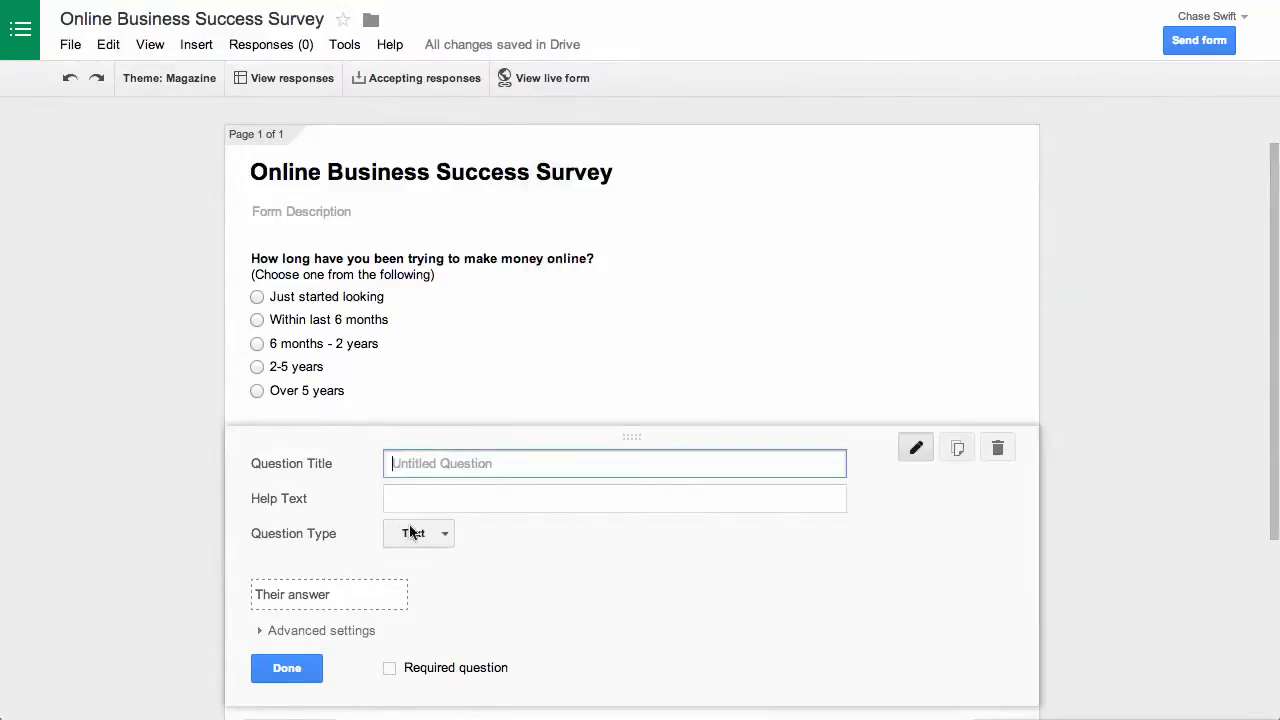
left_click(431, 536)
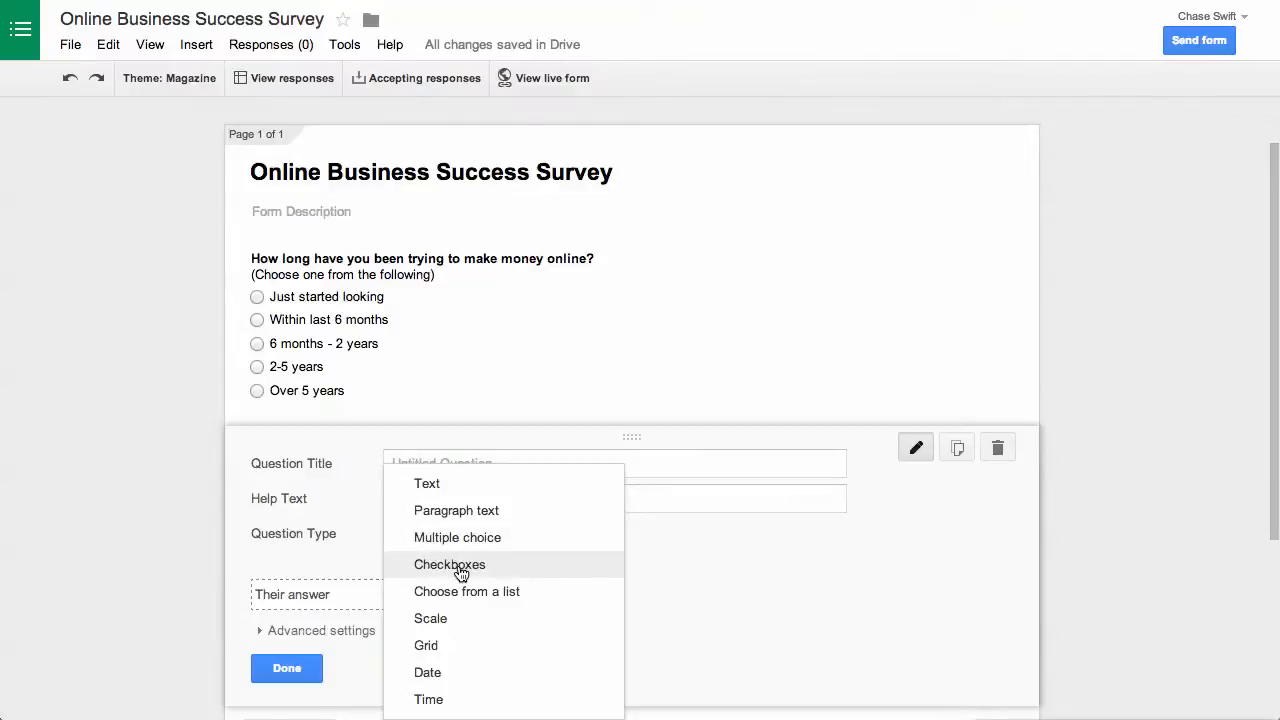
left_click(460, 566)
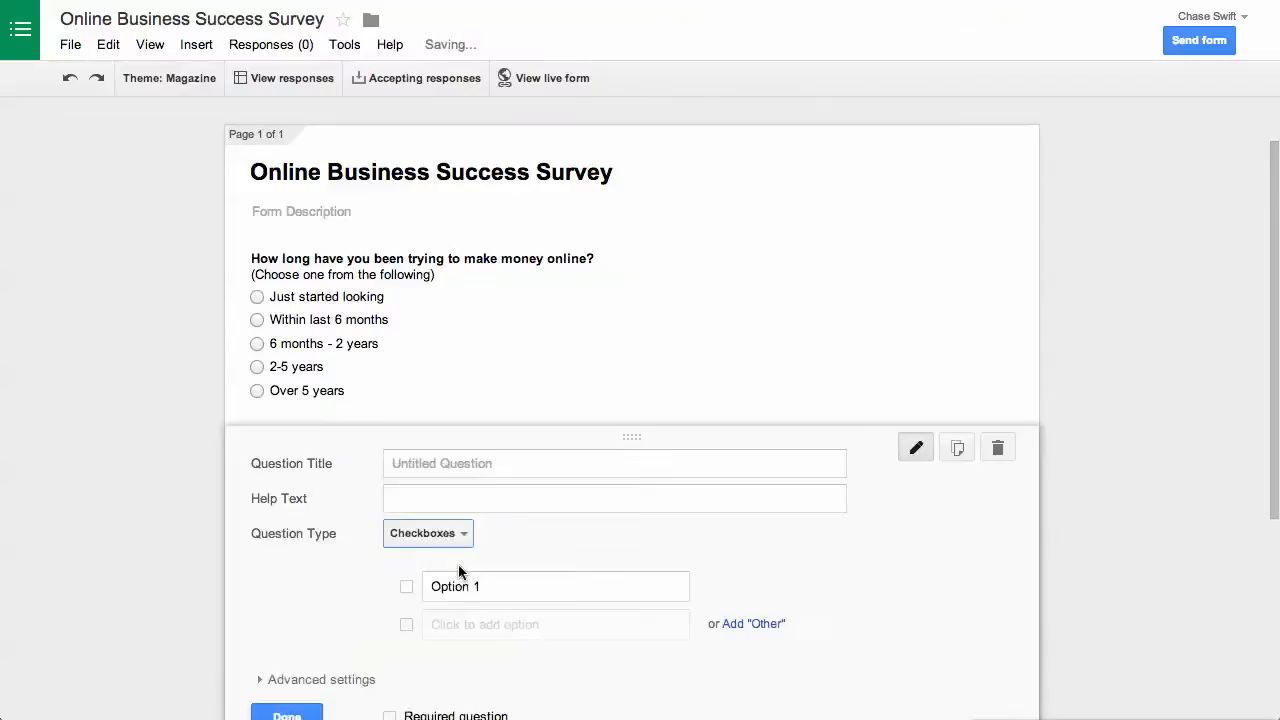
Copy "What markets have you tried to make money online with?" from the notes into the second question's title
key("super+Tab")
left_click(716, 478)
left_click_drag(568, 484, 1279, 484)
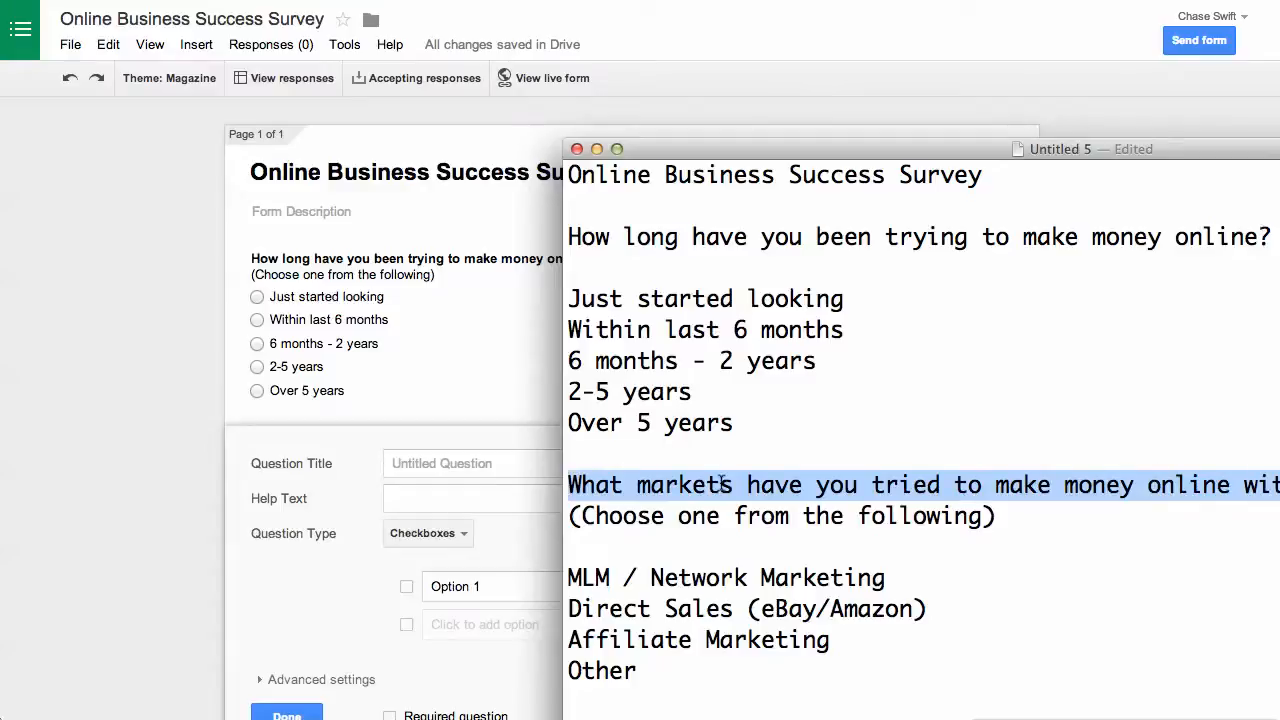
left_click(480, 463)
left_click(480, 463)
key("super+v")
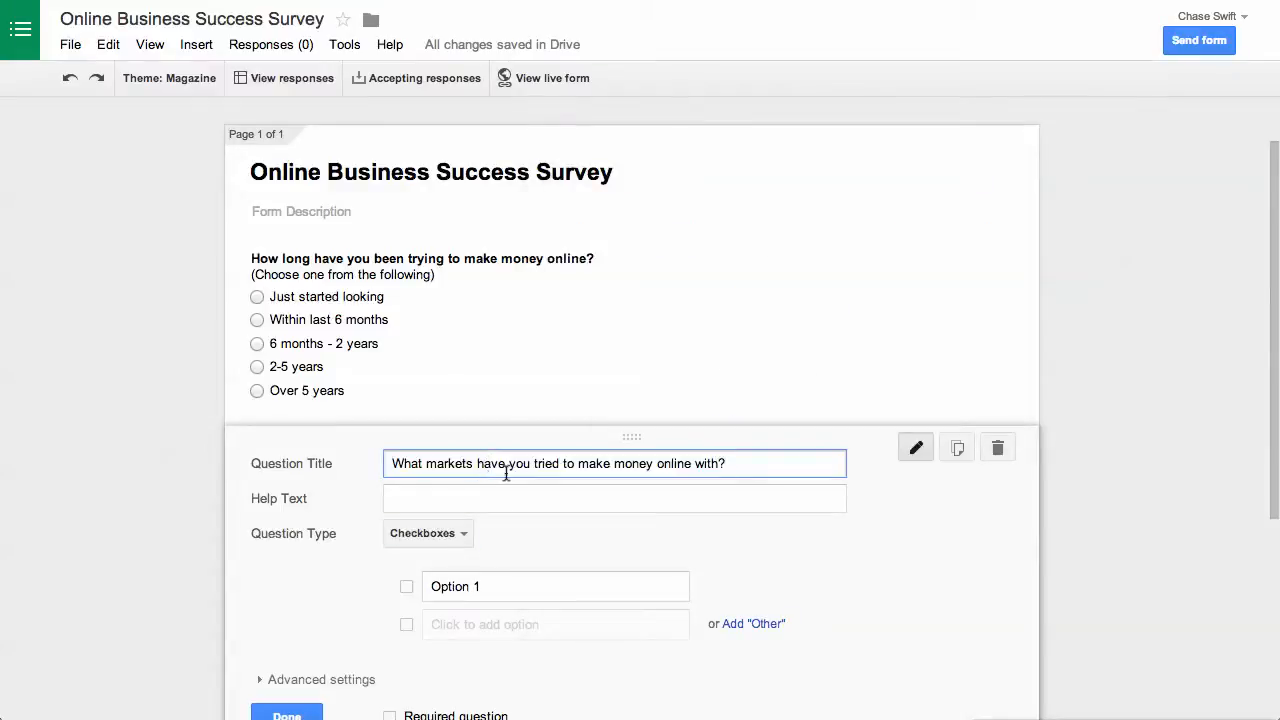
Copy "(Choose one from the following)" from the notes into the second question's help text
key("super+Tab")
left_click_drag(992, 514, 550, 510)
left_click(530, 504)
left_click(528, 501)
key("super+v")
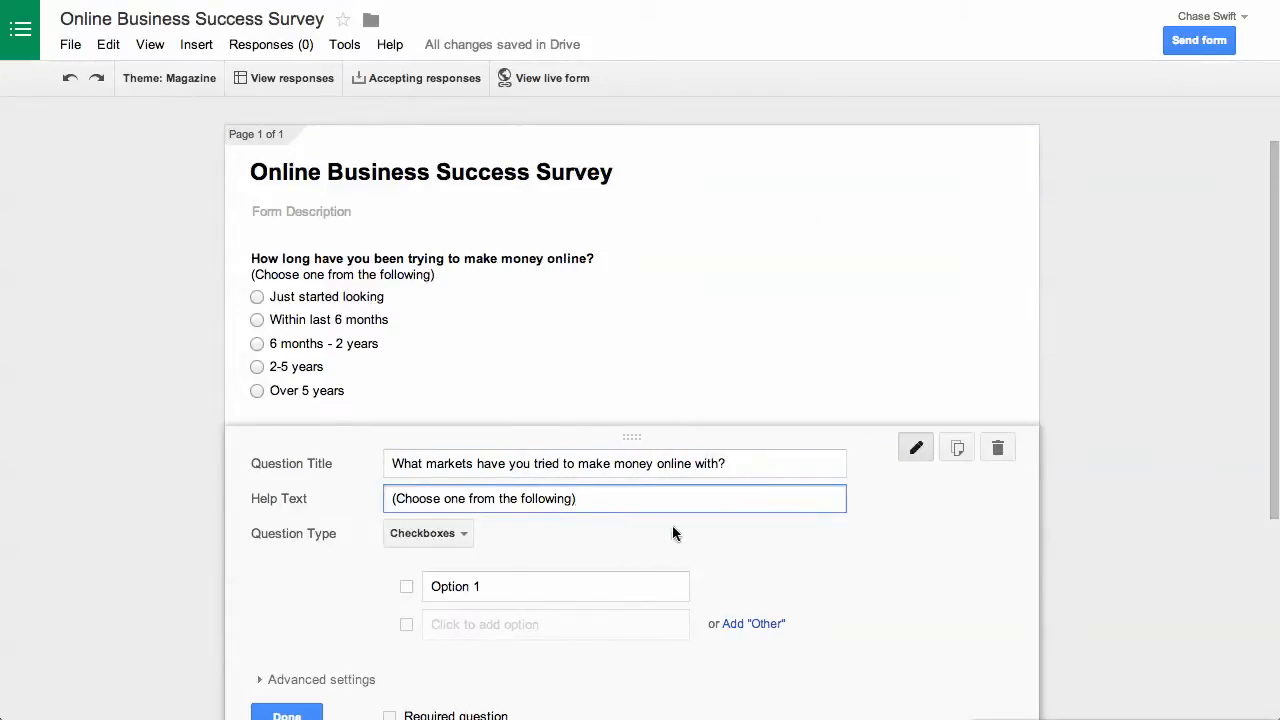
Replace the second question's first checkbox option with "MLM / Network Marketing" copied from the notes
key("super+Tab")
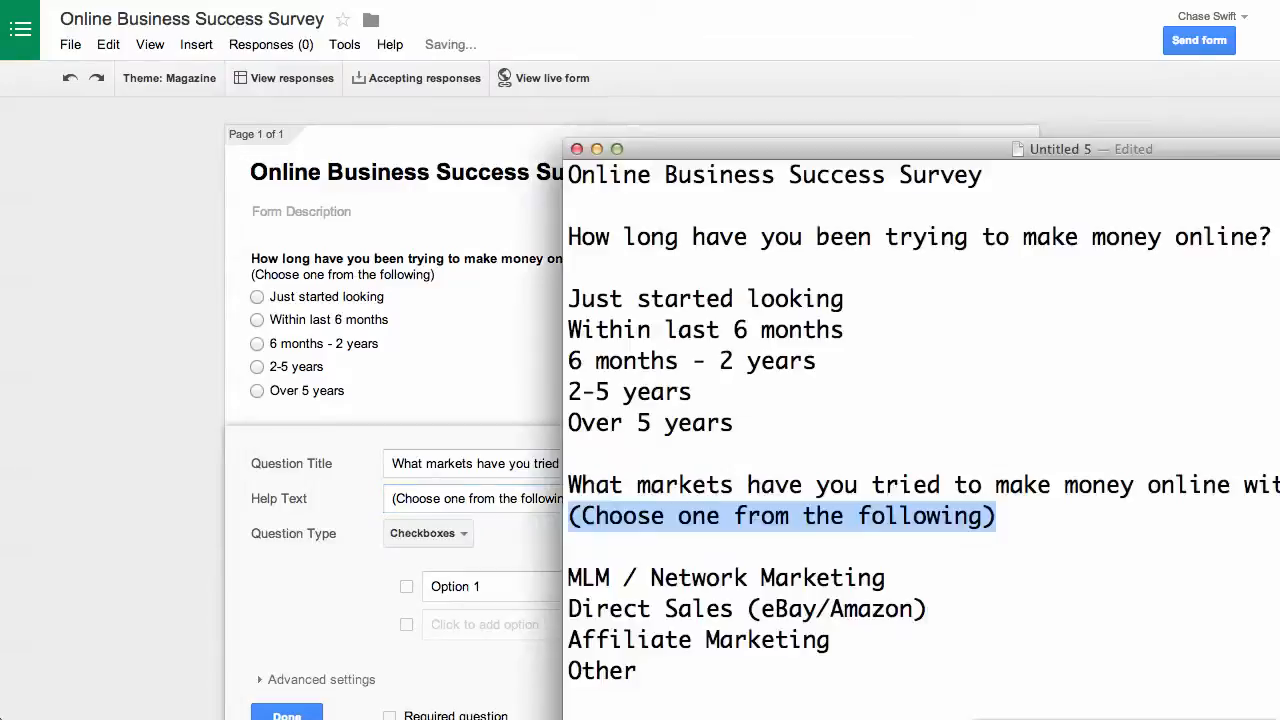
left_click_drag(887, 578, 552, 577)
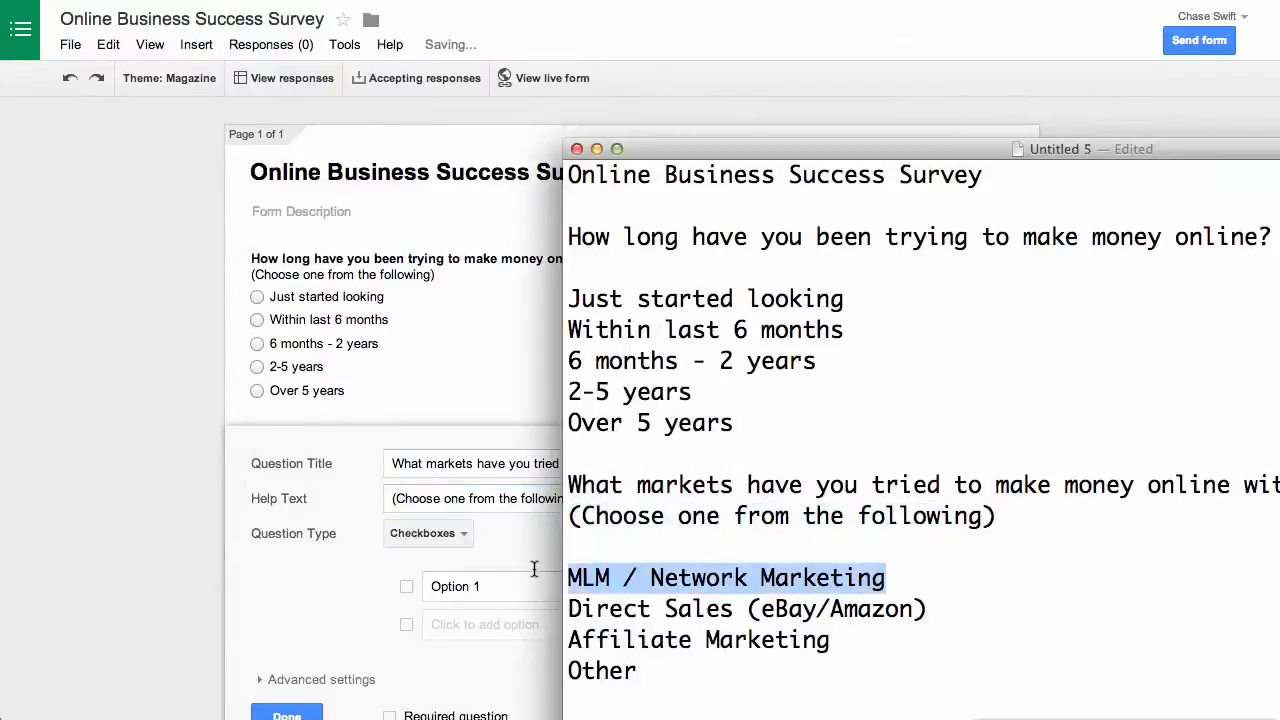
key("super+c")
left_click(478, 615)
left_click(480, 588)
key("super+v")
Add a second checkbox option and fill it with "Direct Sales (eBay/Amazon)" copied from the notes
left_click(495, 622)
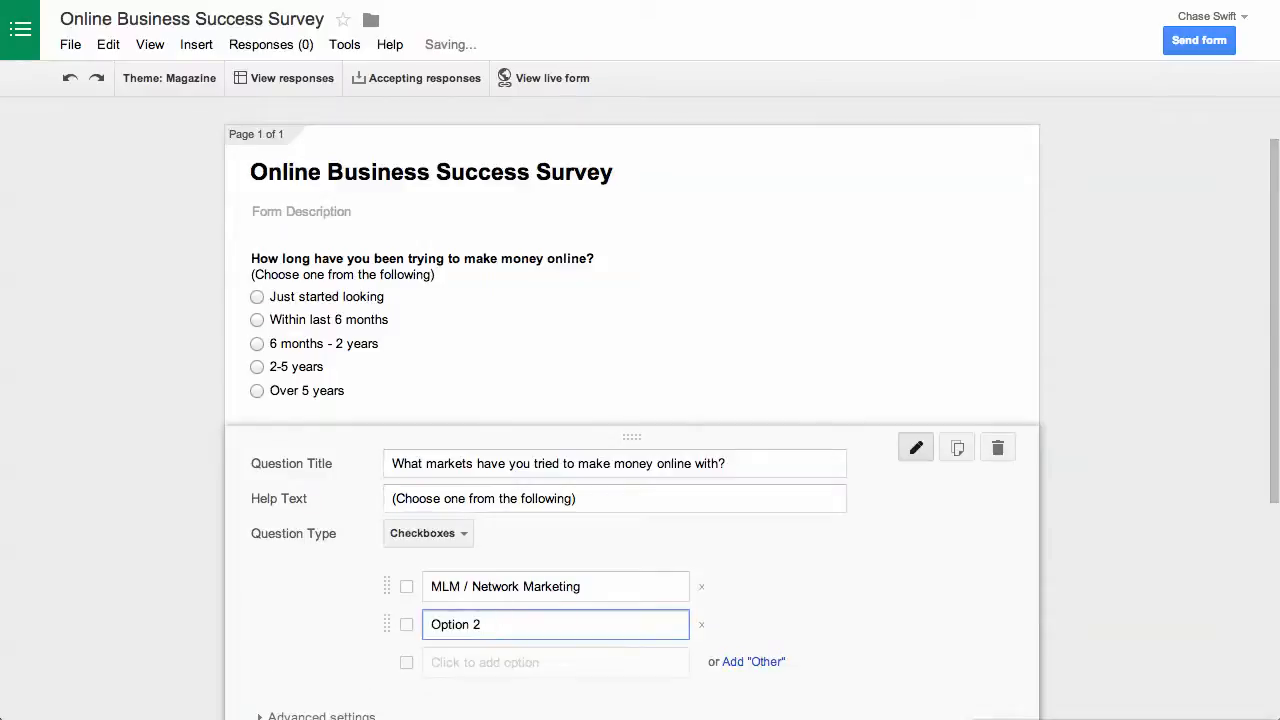
key("super+Tab")
left_click_drag(955, 609, 383, 628)
key("super+c")
left_click(504, 626)
left_click(503, 623)
key("super+v")
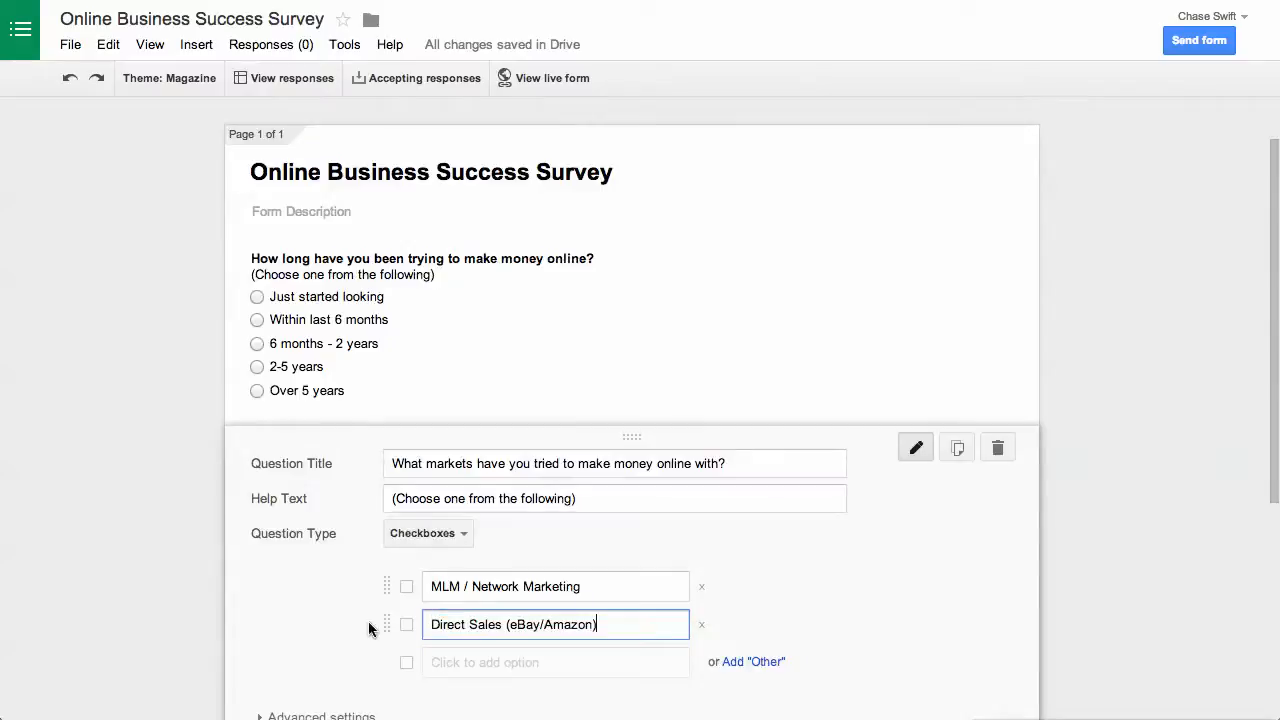
Add a third checkbox option to the markets question and fill it with "Affiliate Marketing" copied from the notes
left_click(647, 667)
scroll(794, 580, "down", 3)
key("super+Tab")
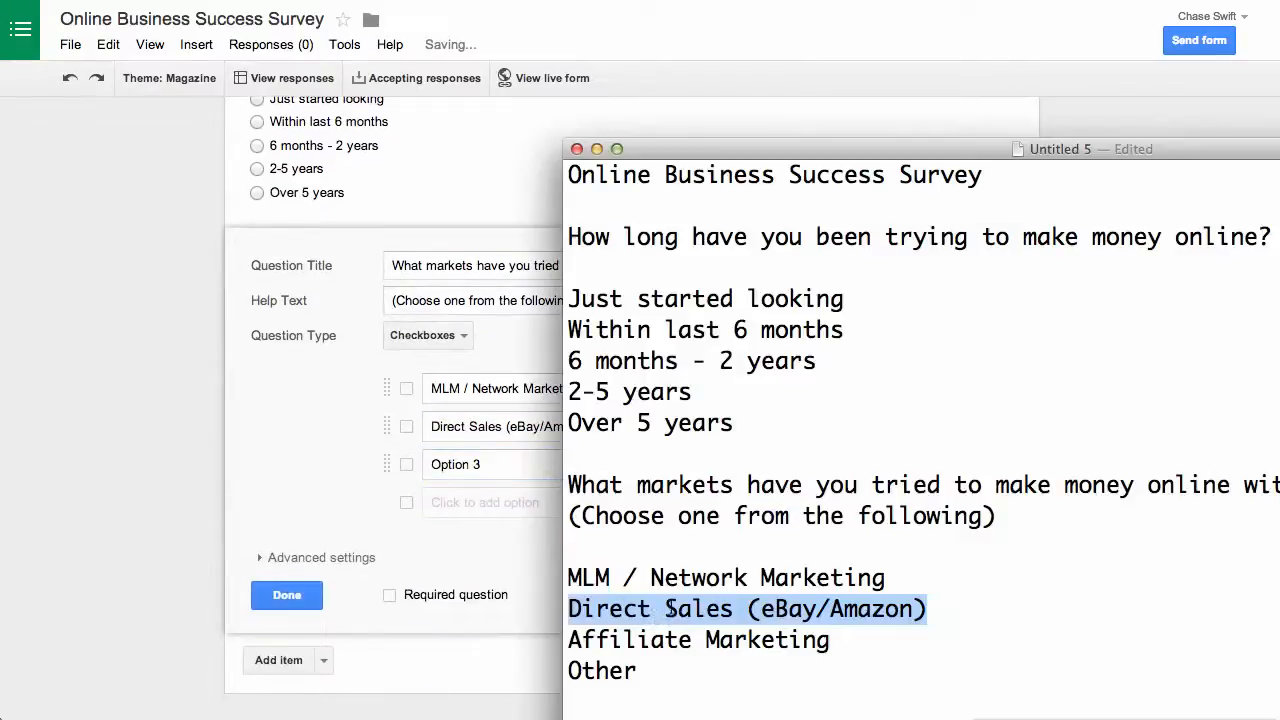
left_click_drag(863, 645, 561, 640)
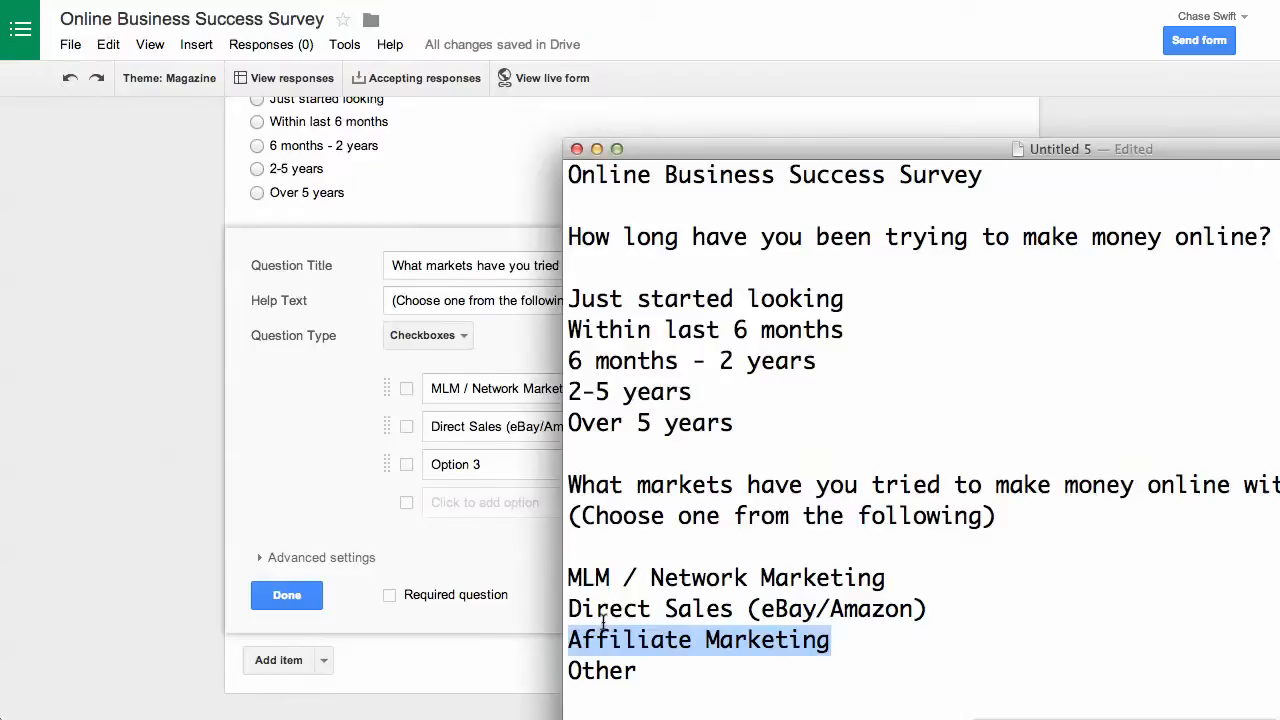
key("super+c")
key("super+Tab")
left_click(494, 466)
key("super+v")
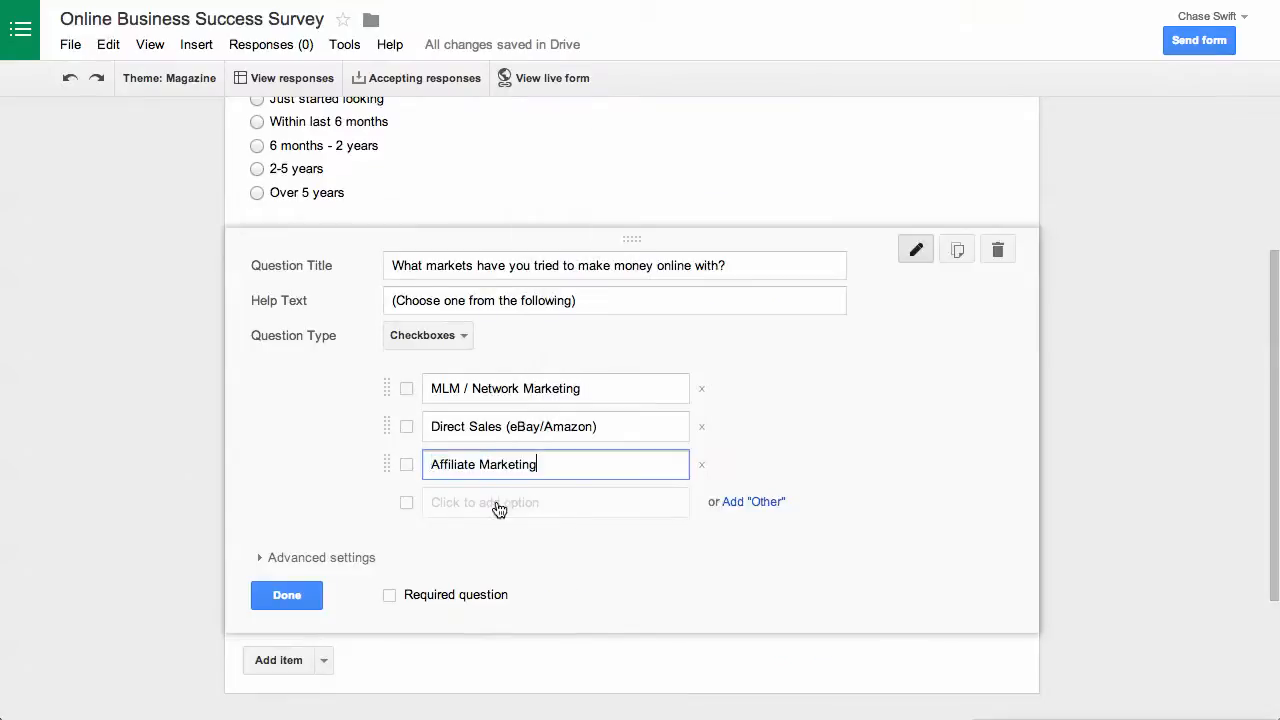
Add a fourth checkbox option and replace its placeholder text with "Other" copied from the notes
left_click(497, 503)
left_click_drag(499, 509, 415, 505)
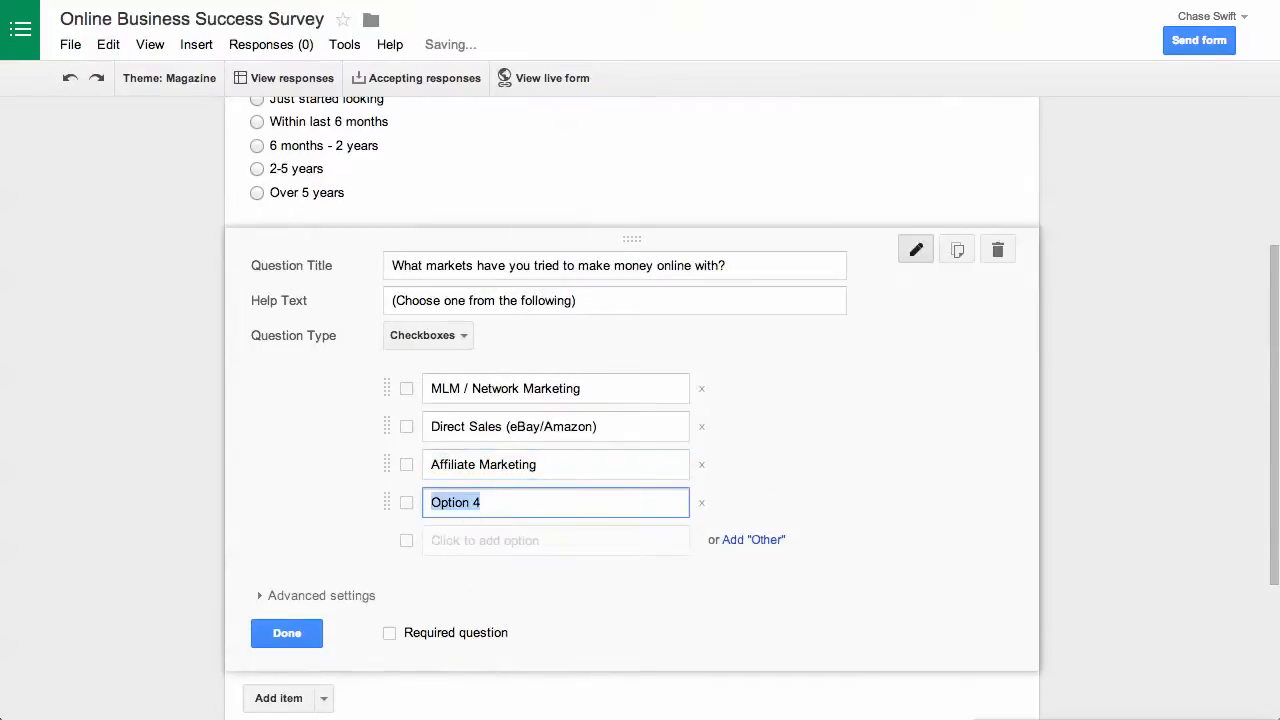
key("super+Tab")
left_click_drag(566, 671, 637, 671)
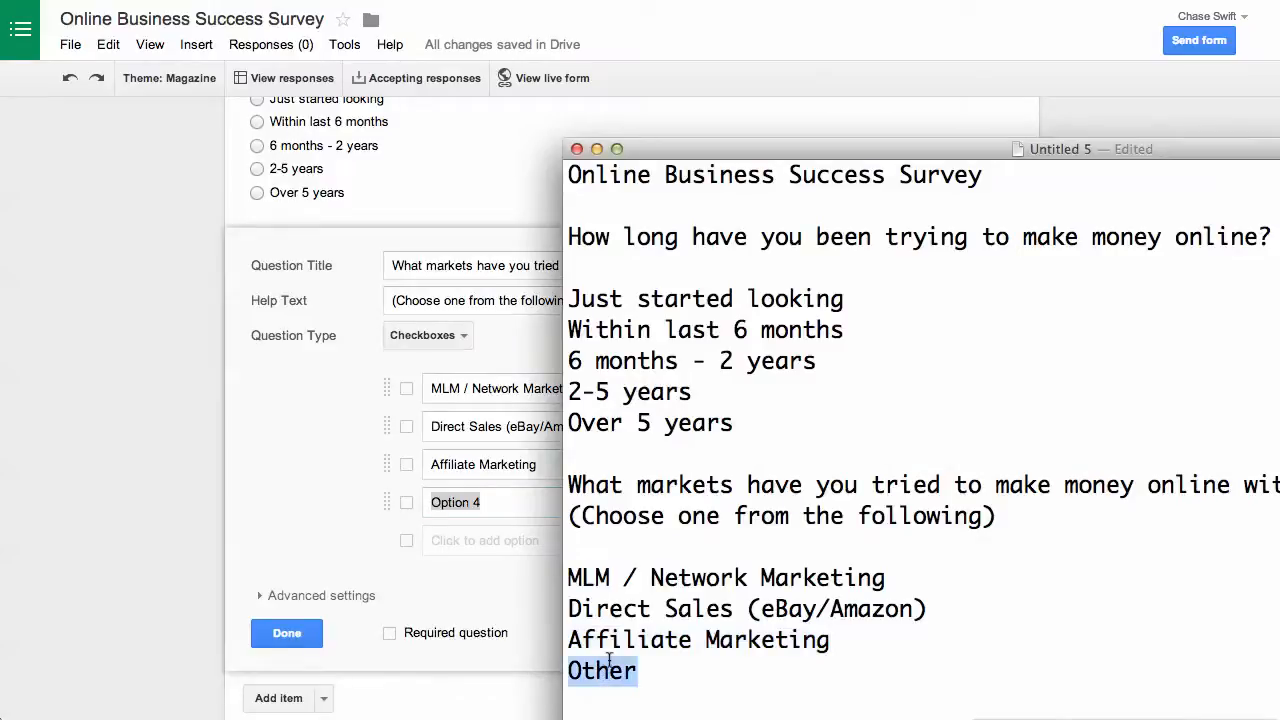
key("super+c")
key("super+Tab")
key("super+v")
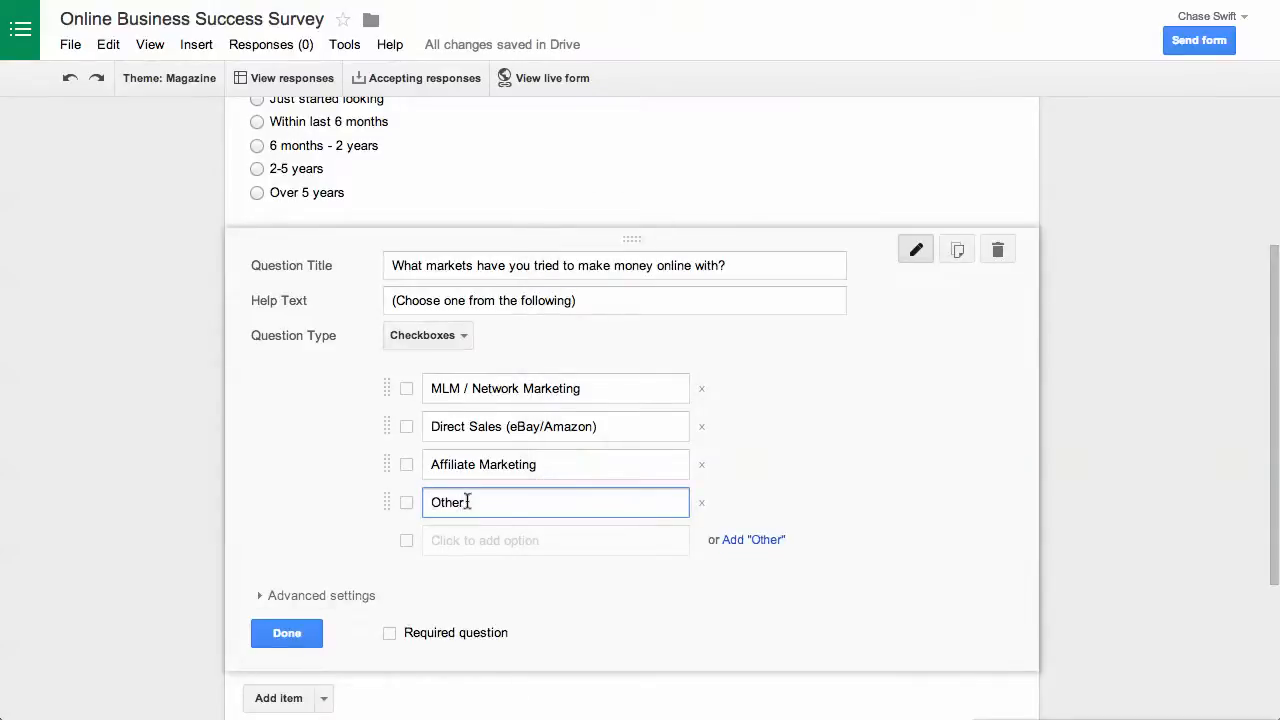
Keep Checkboxes as the markets question's type and finish editing the question
left_click(394, 345)
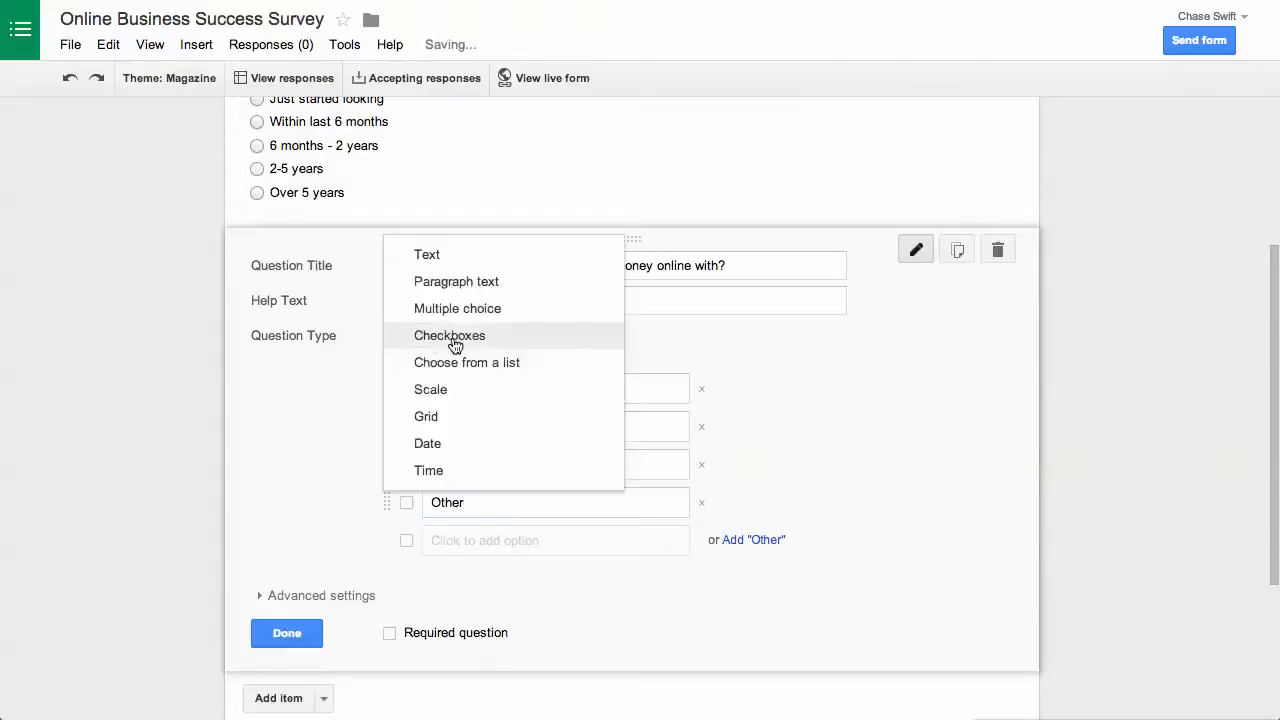
left_click(452, 336)
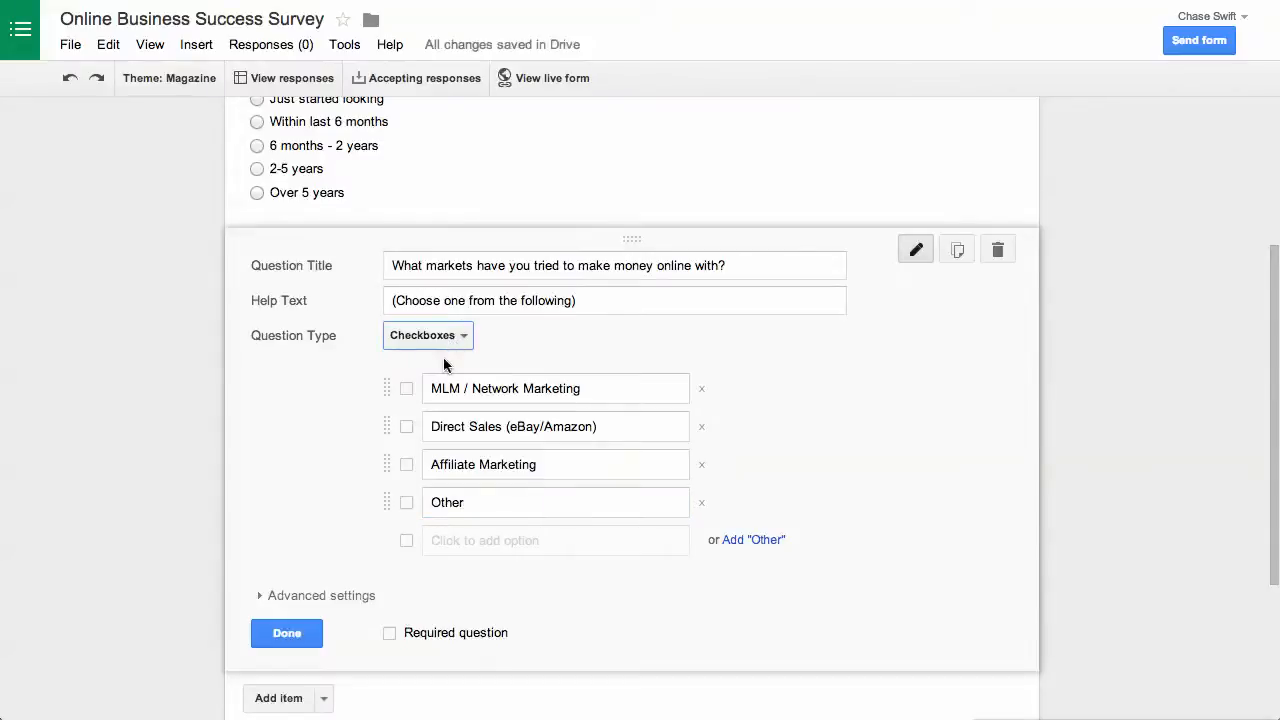
scroll(420, 420, "down", 1)
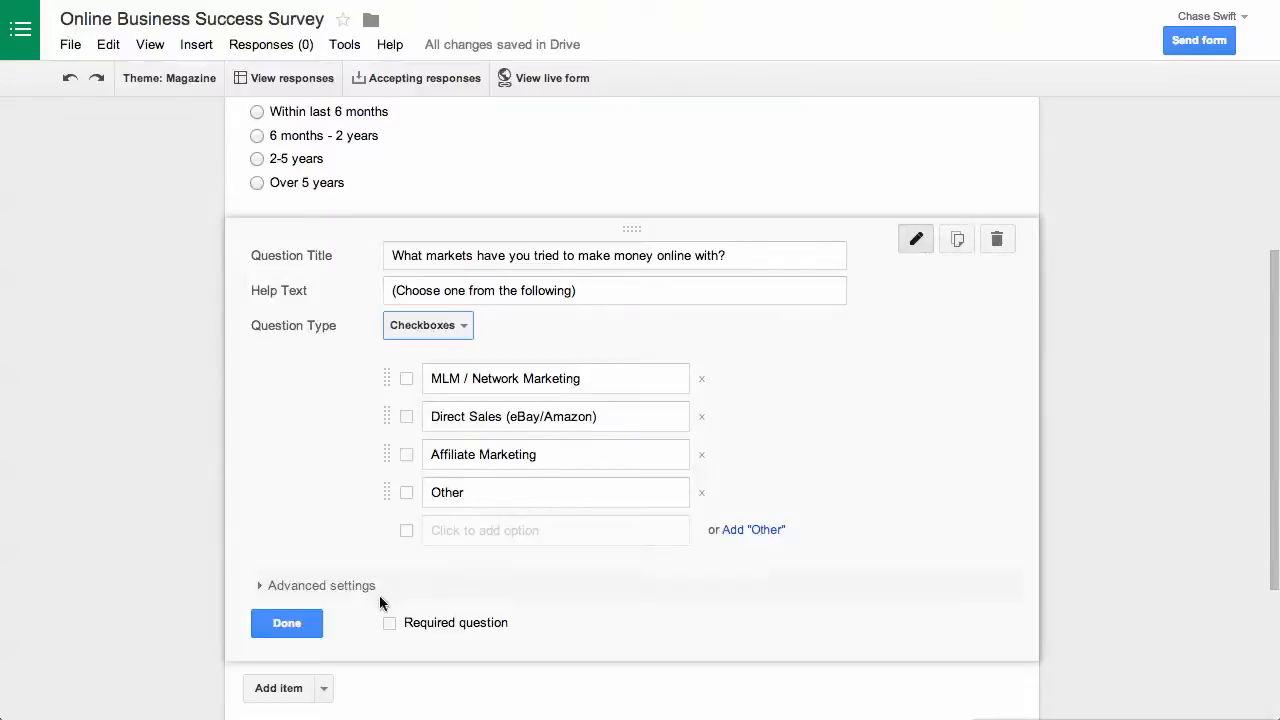
left_click(286, 623)
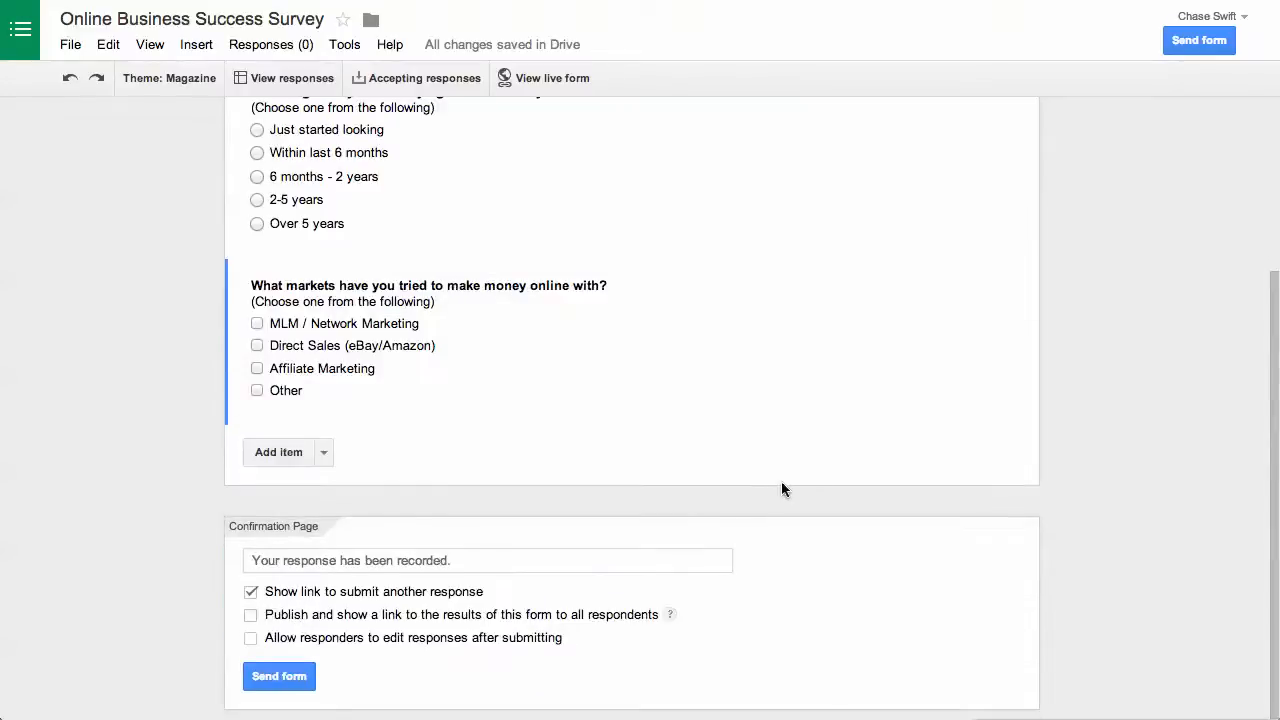
Move the question "What markets have you tried to make money online with?" above "How long have you been trying to make money online?"
scroll(829, 488, "up", 3)
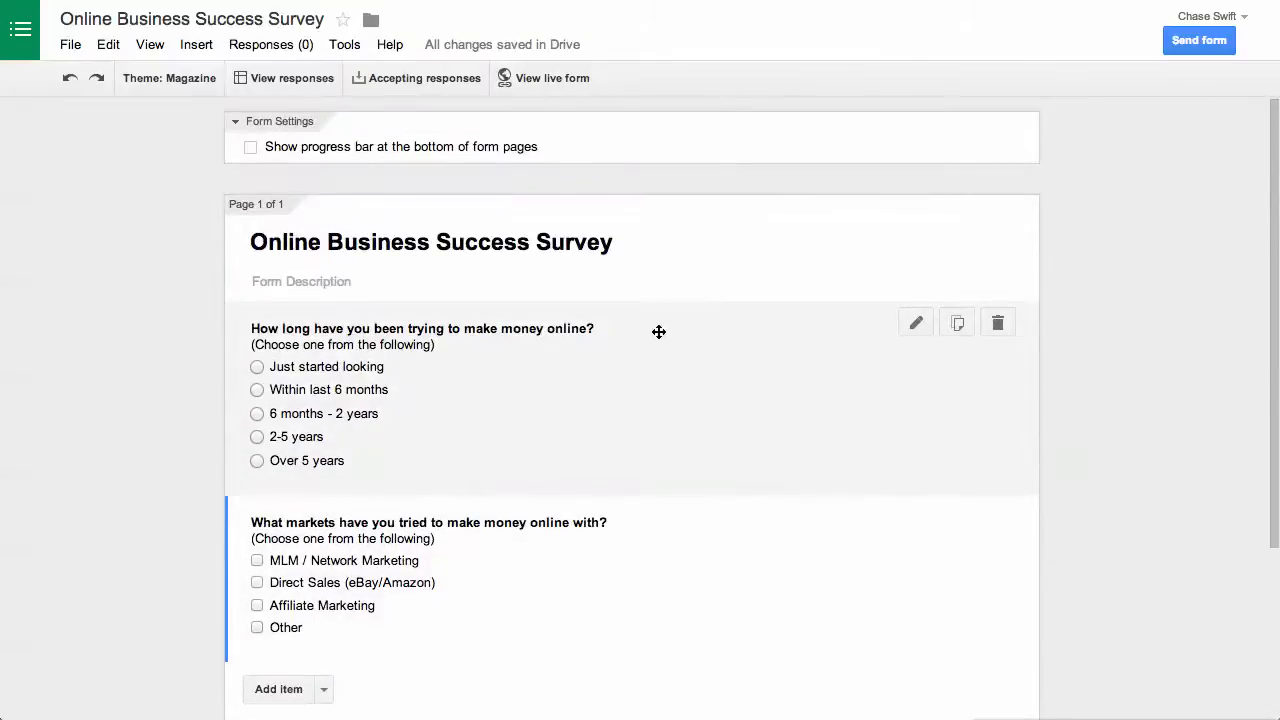
left_click_drag(631, 323, 644, 462)
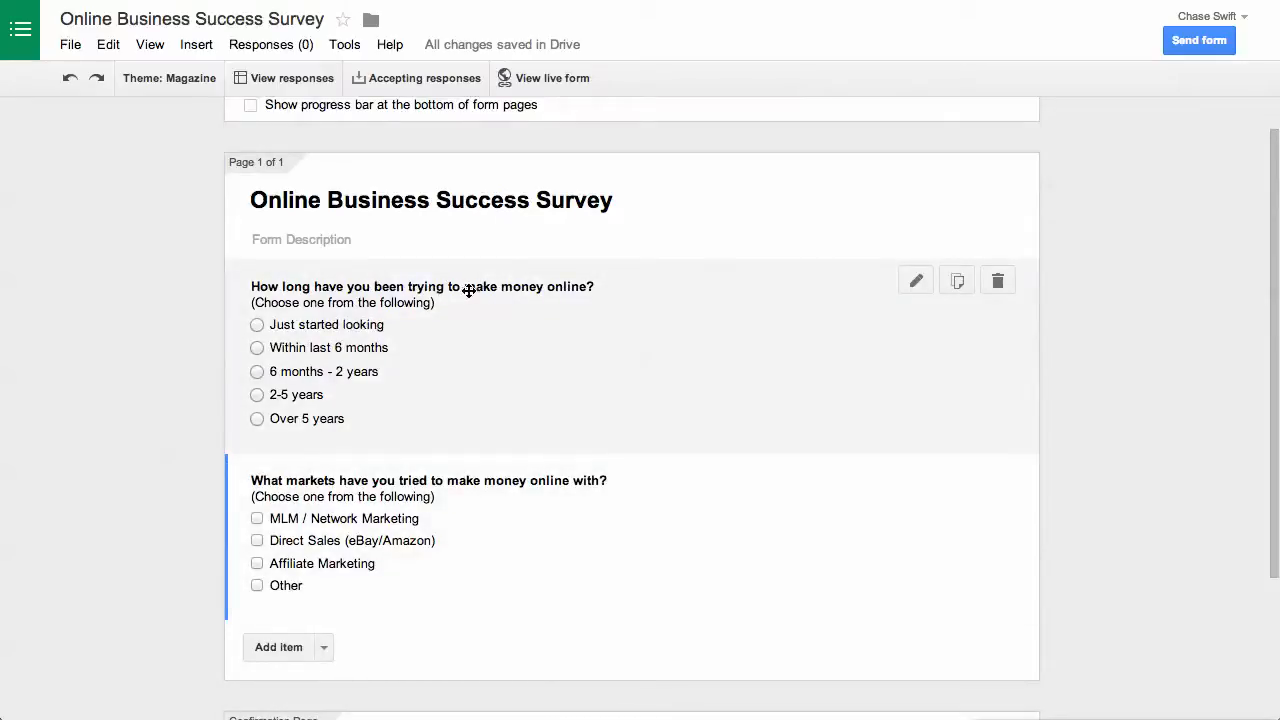
left_click_drag(517, 489, 523, 296)
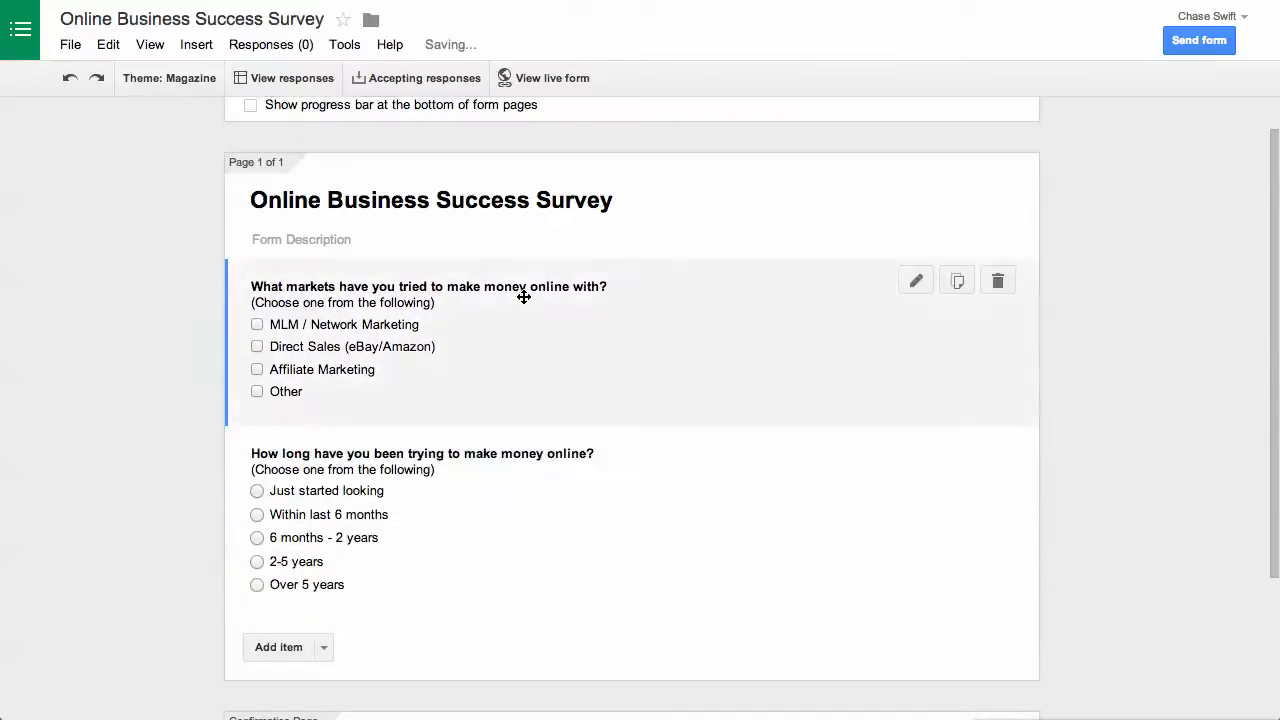
Add a "Choose from a list" question at the end of the form and title it "Question 3"
scroll(600, 471, "down", 3)
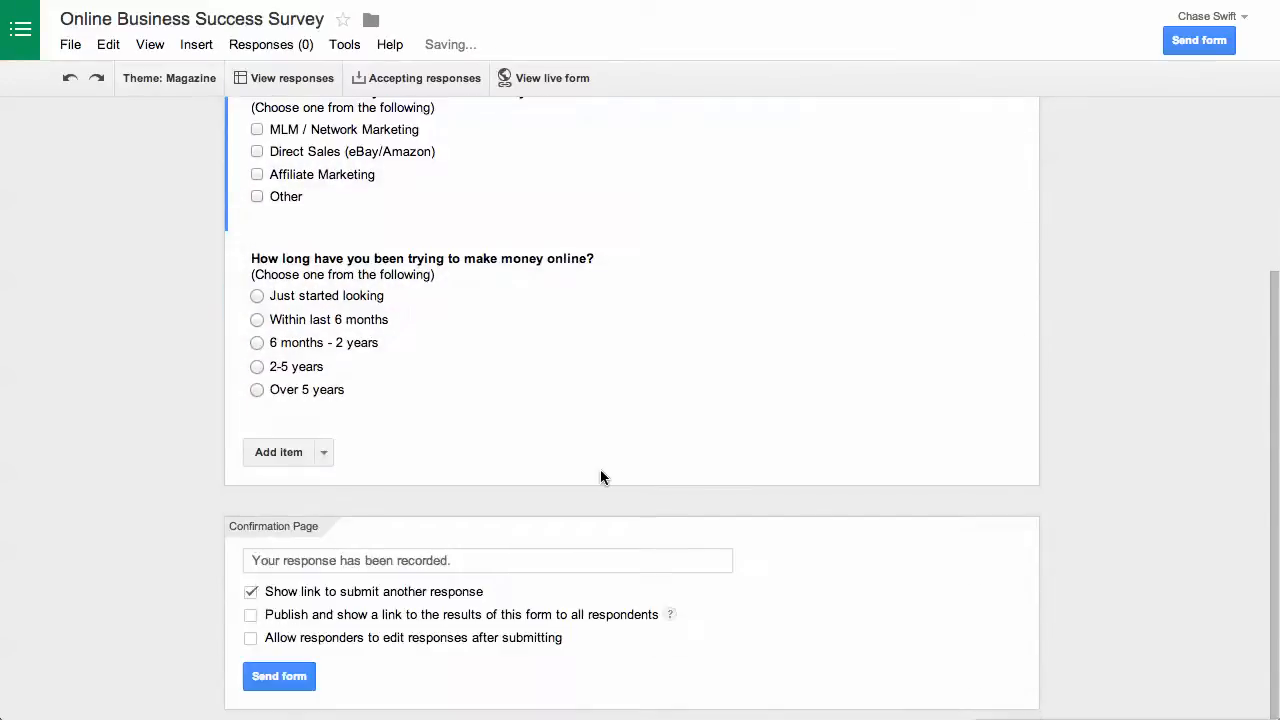
left_click(323, 452)
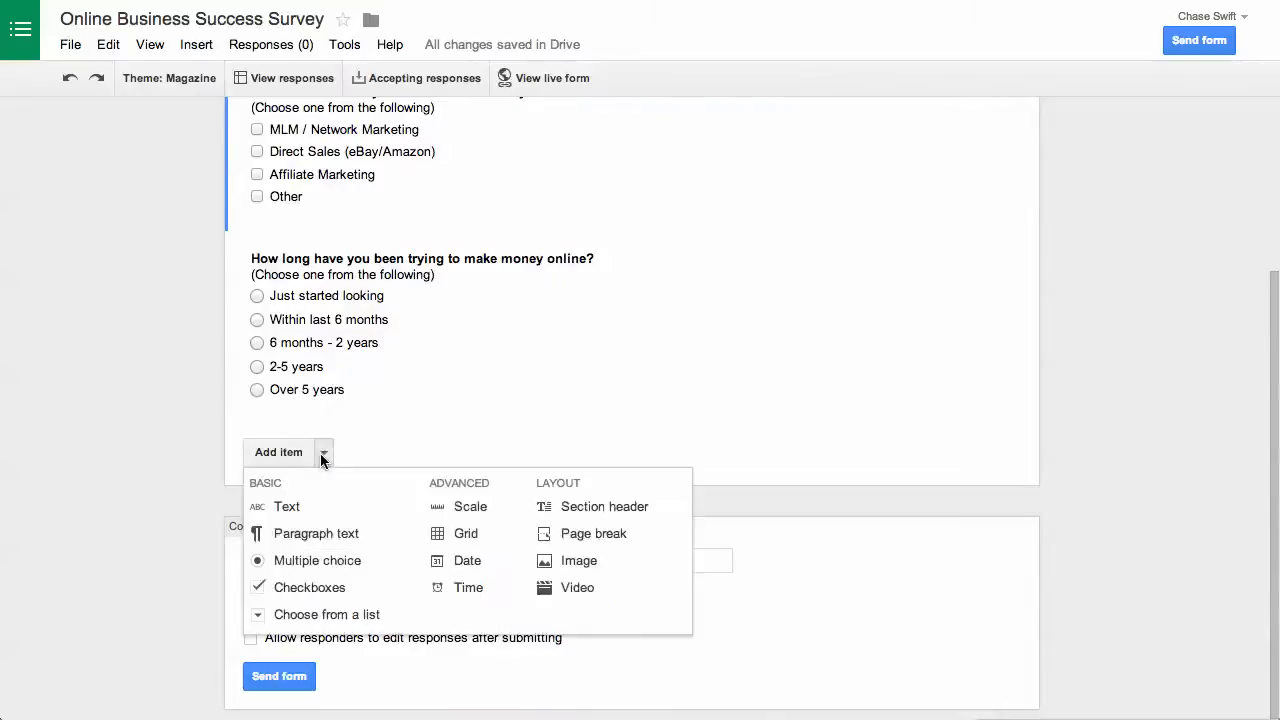
left_click(340, 616)
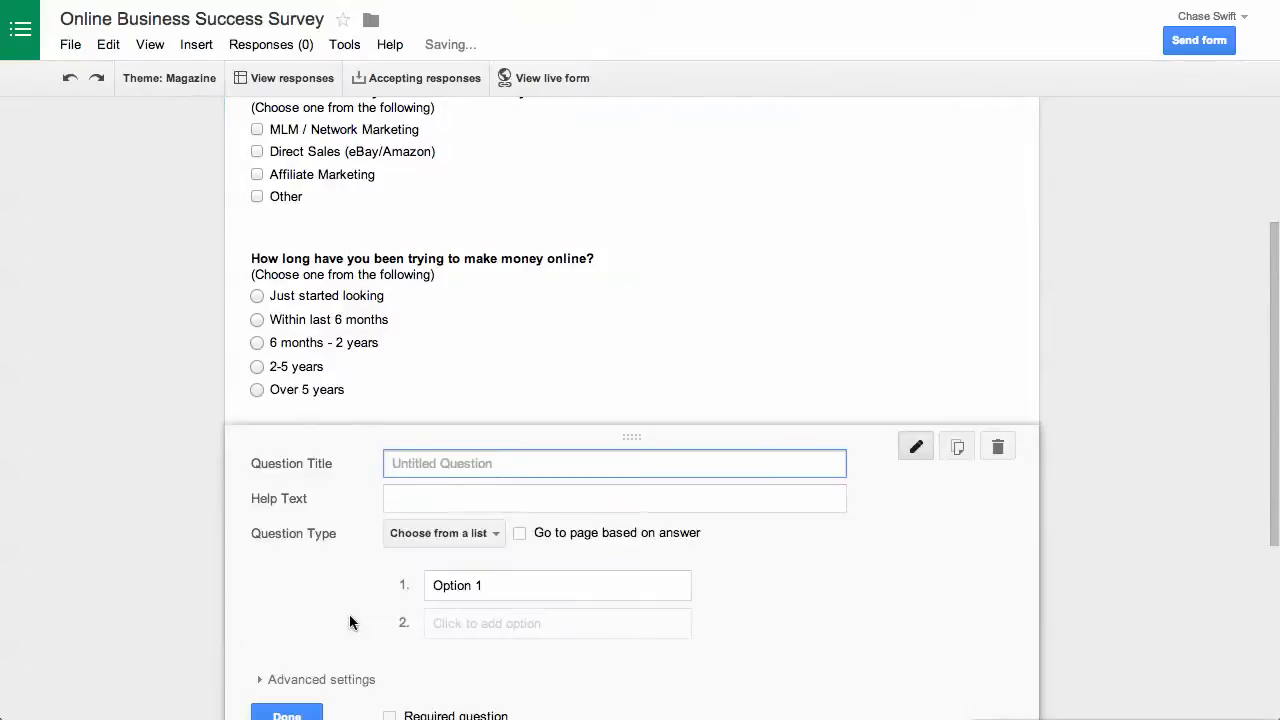
key("super+Tab")
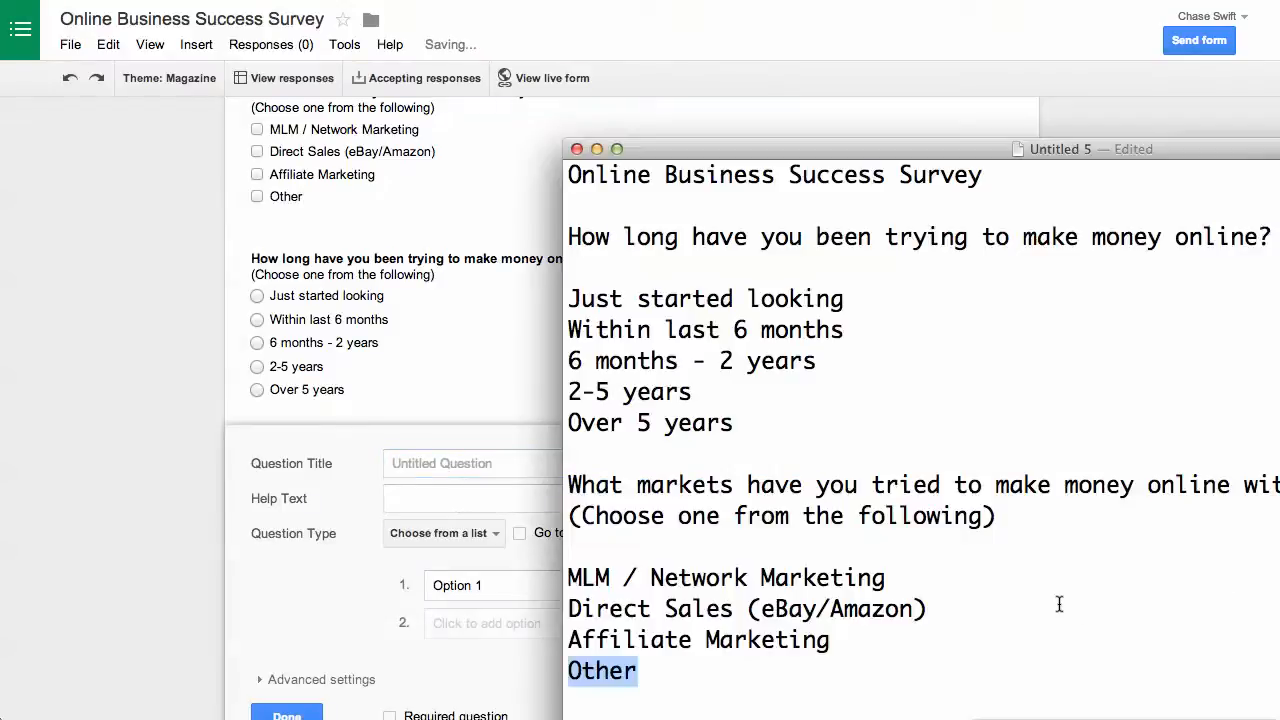
left_click(185, 481)
left_click(485, 474)
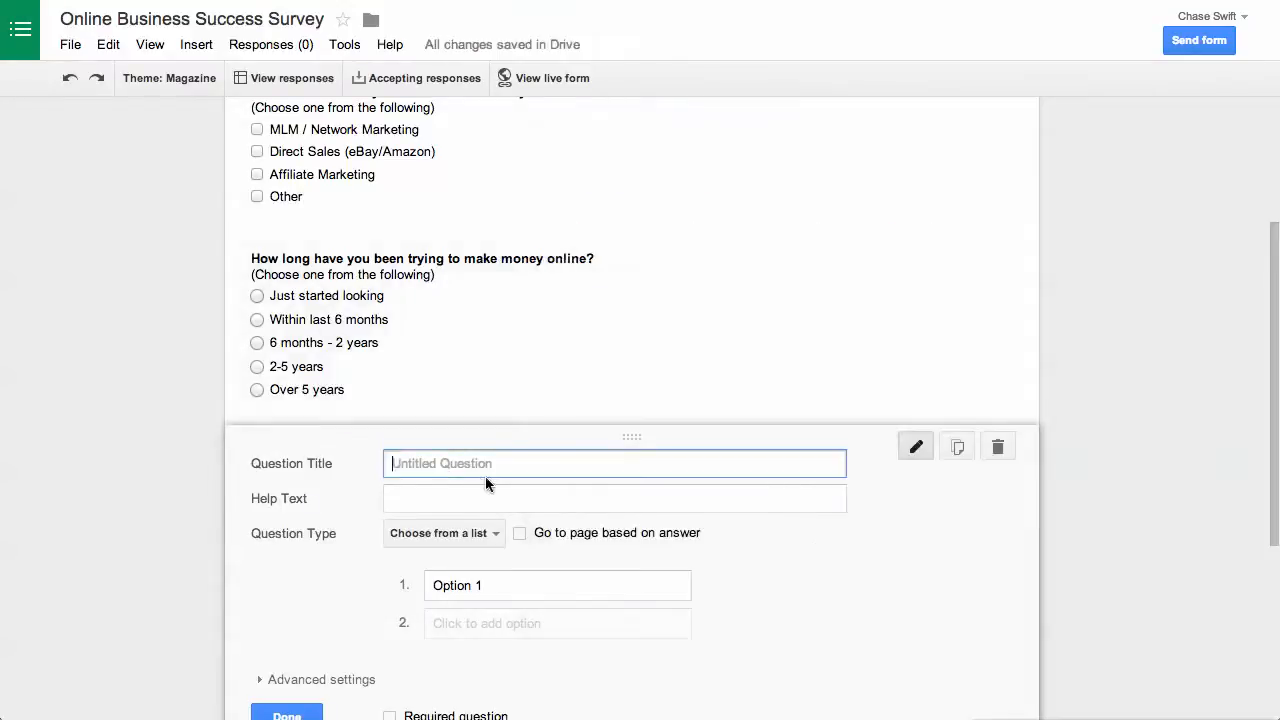
type("Question 3")
Copy "(Choose one from the following)" from the notes into the help text of Question 3
key("super+Tab")
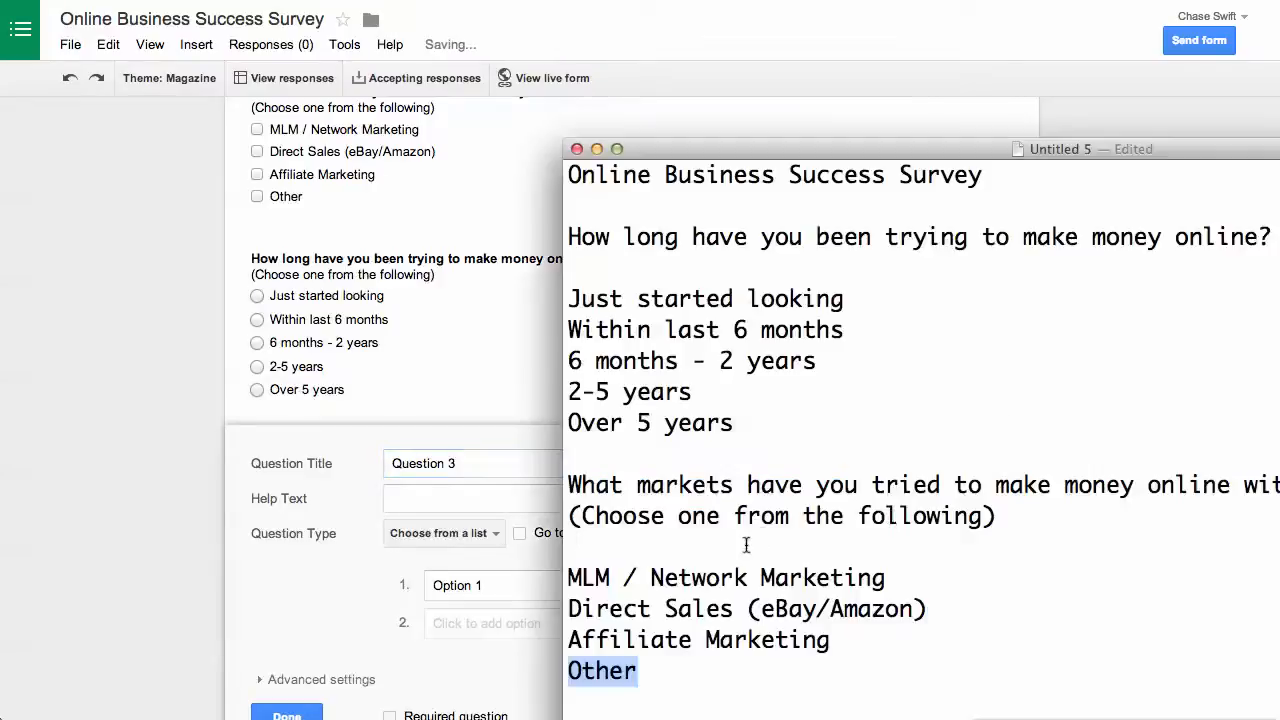
left_click_drag(996, 516, 553, 507)
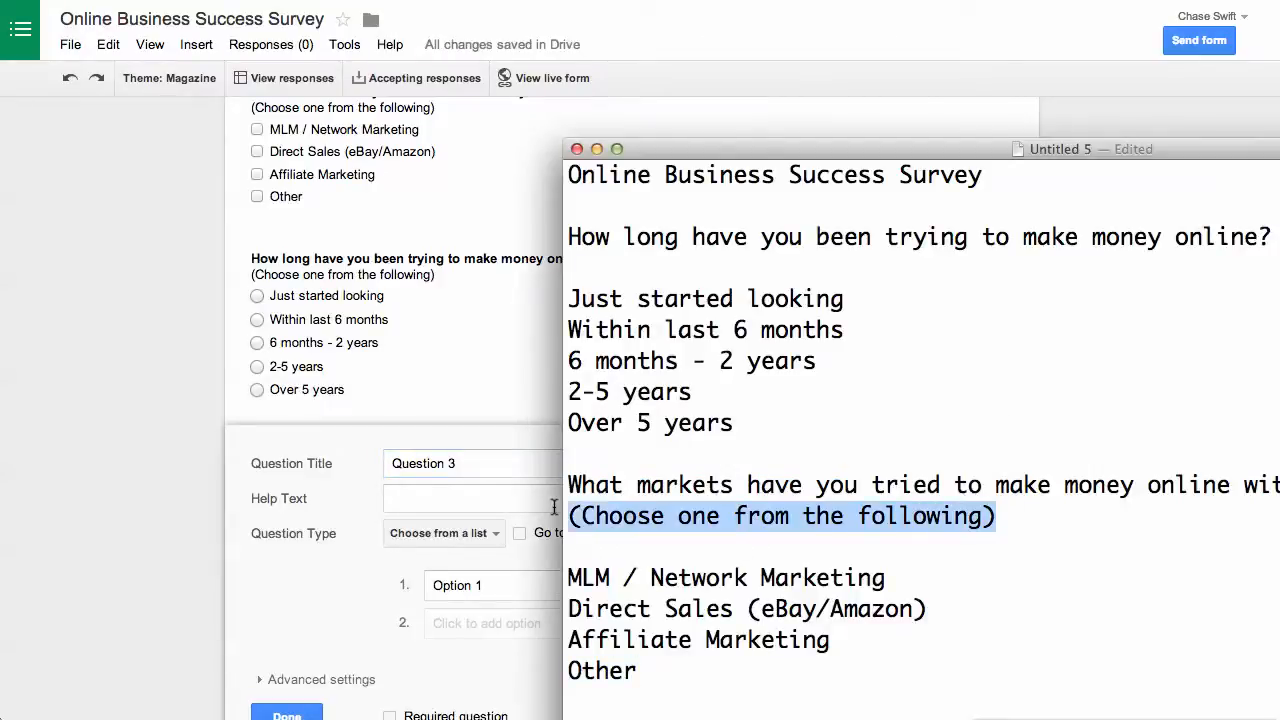
key("super+c")
left_click(394, 503)
key("super+v")
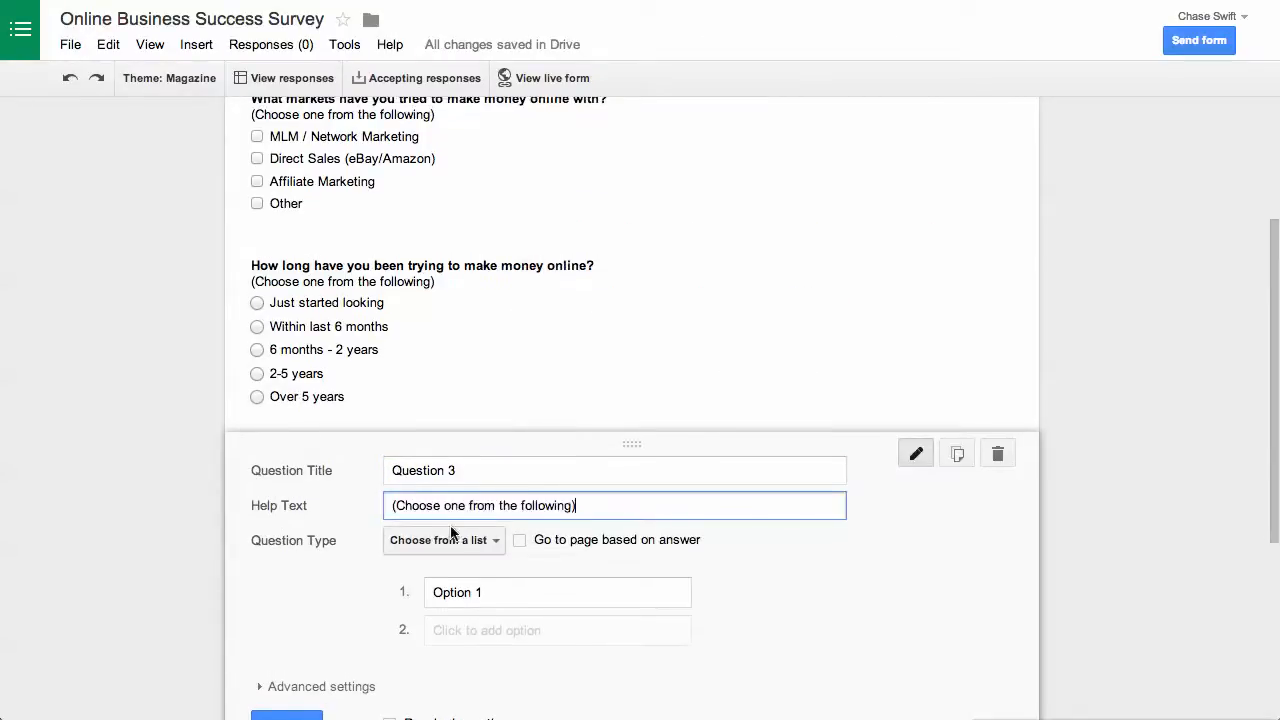
Keep Question 3 as "Choose from a list", add Option 2, Option 3 and Option 4, and finish the question
left_click(465, 540)
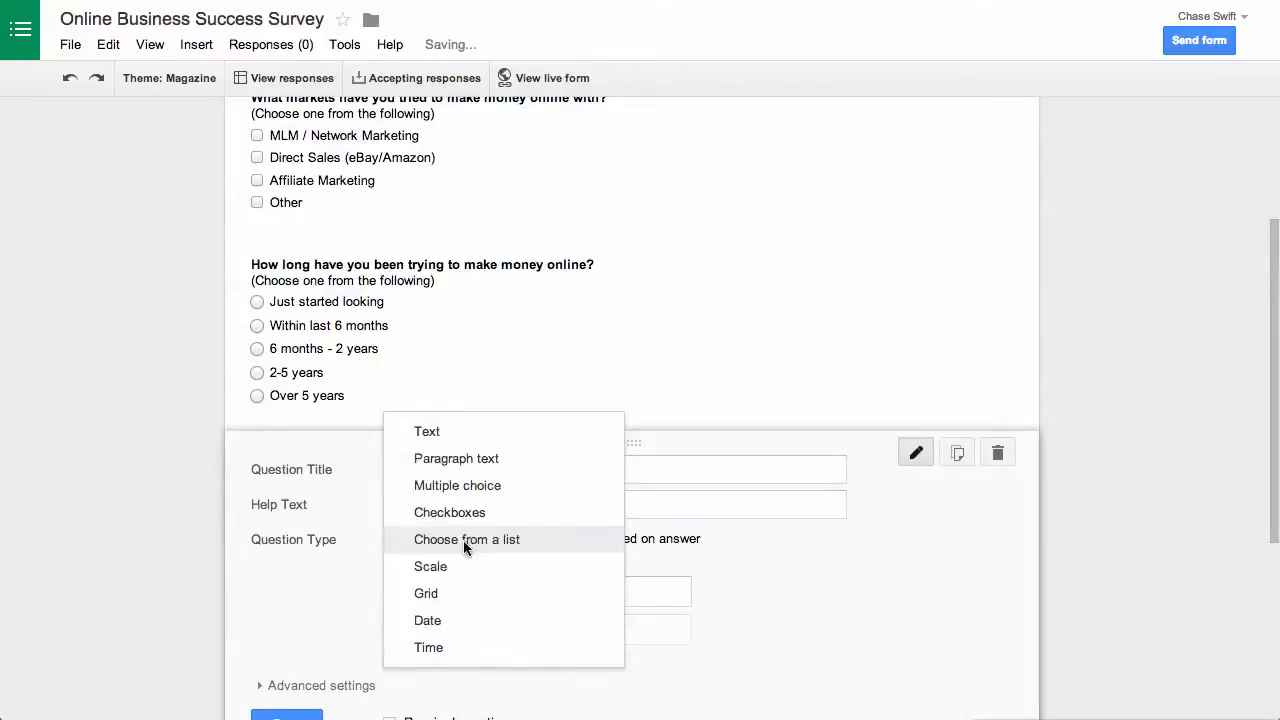
left_click(463, 540)
scroll(765, 553, "down", 2)
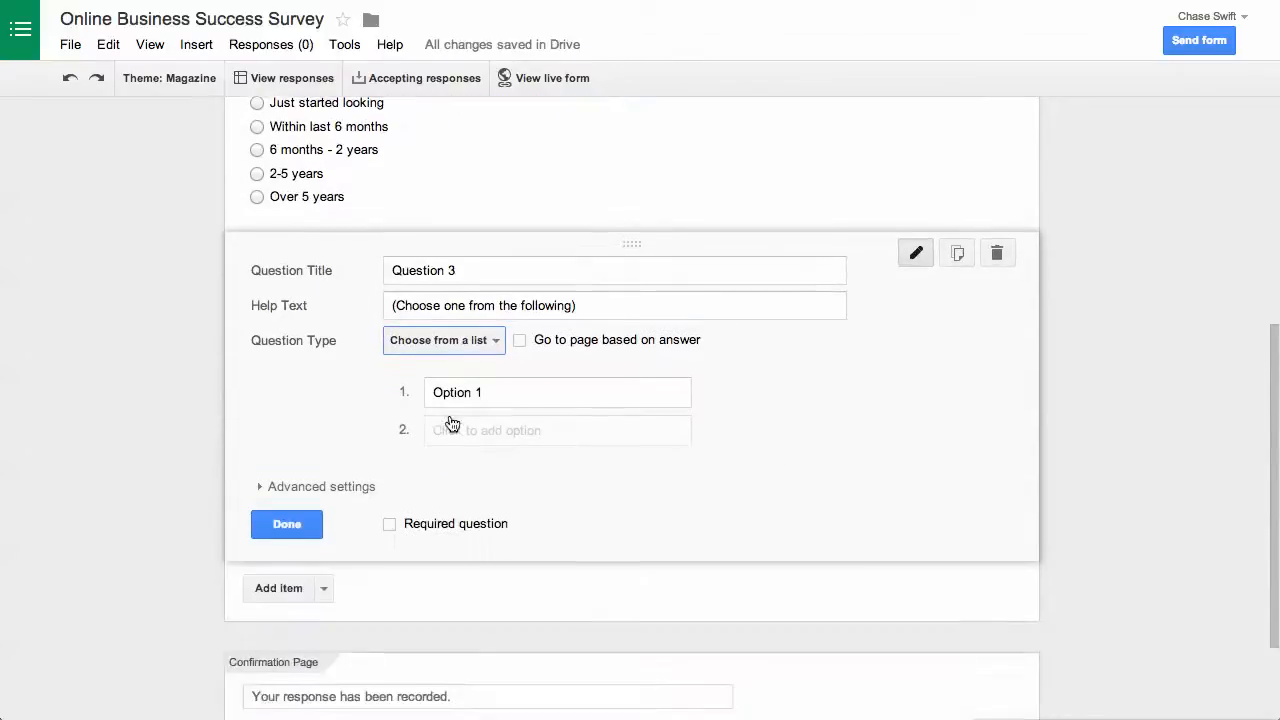
left_click(505, 424)
left_click(513, 466)
left_click(512, 498)
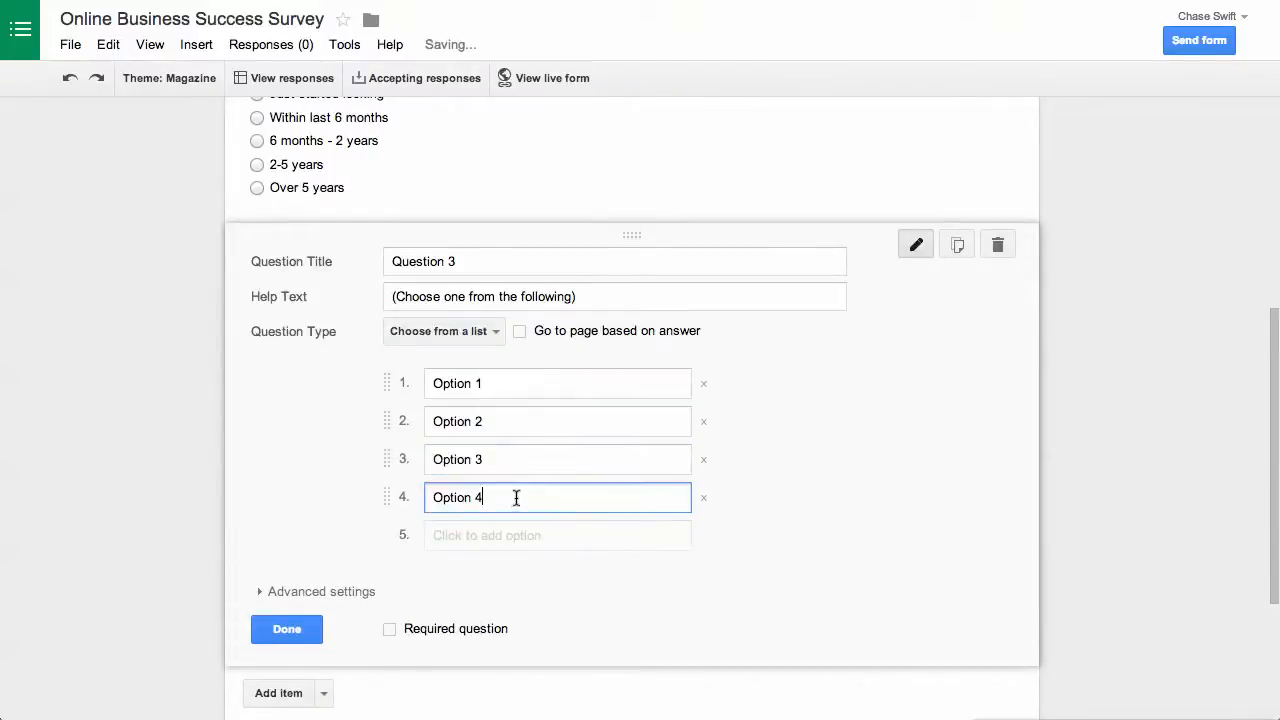
left_click(301, 633)
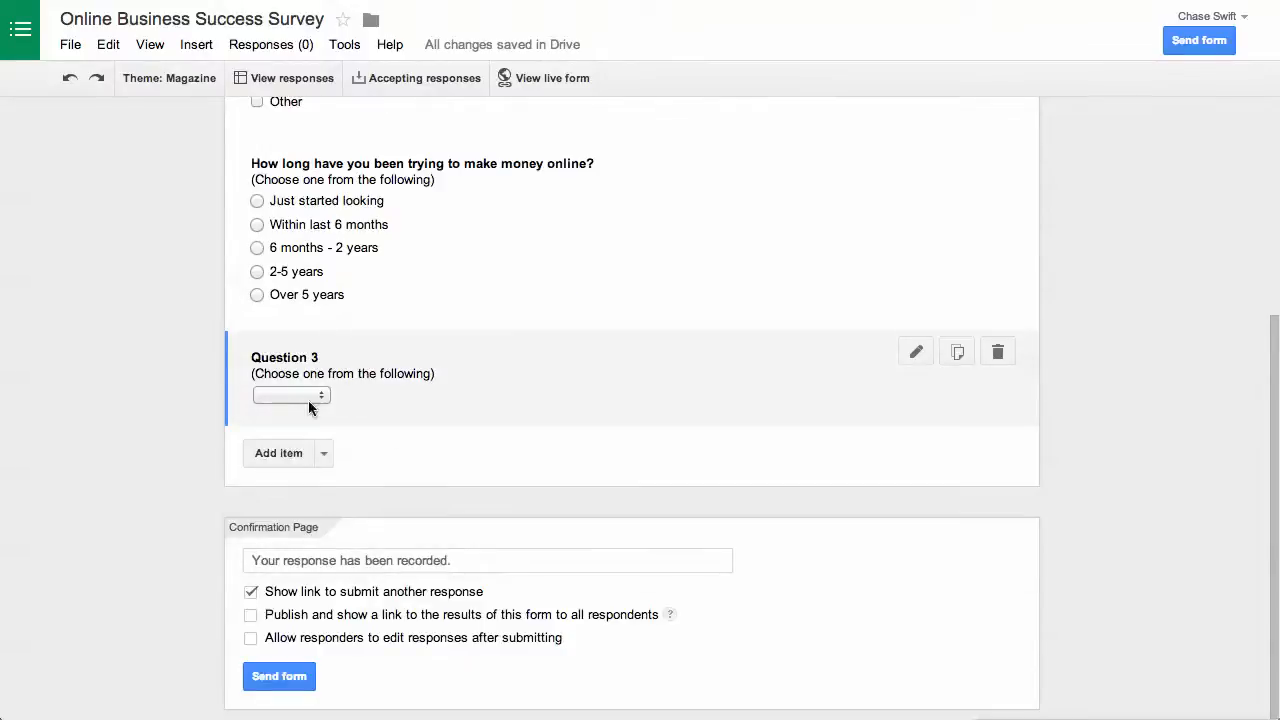
Add a Scale question below Question 3 and title it "Question 4"
left_click(324, 455)
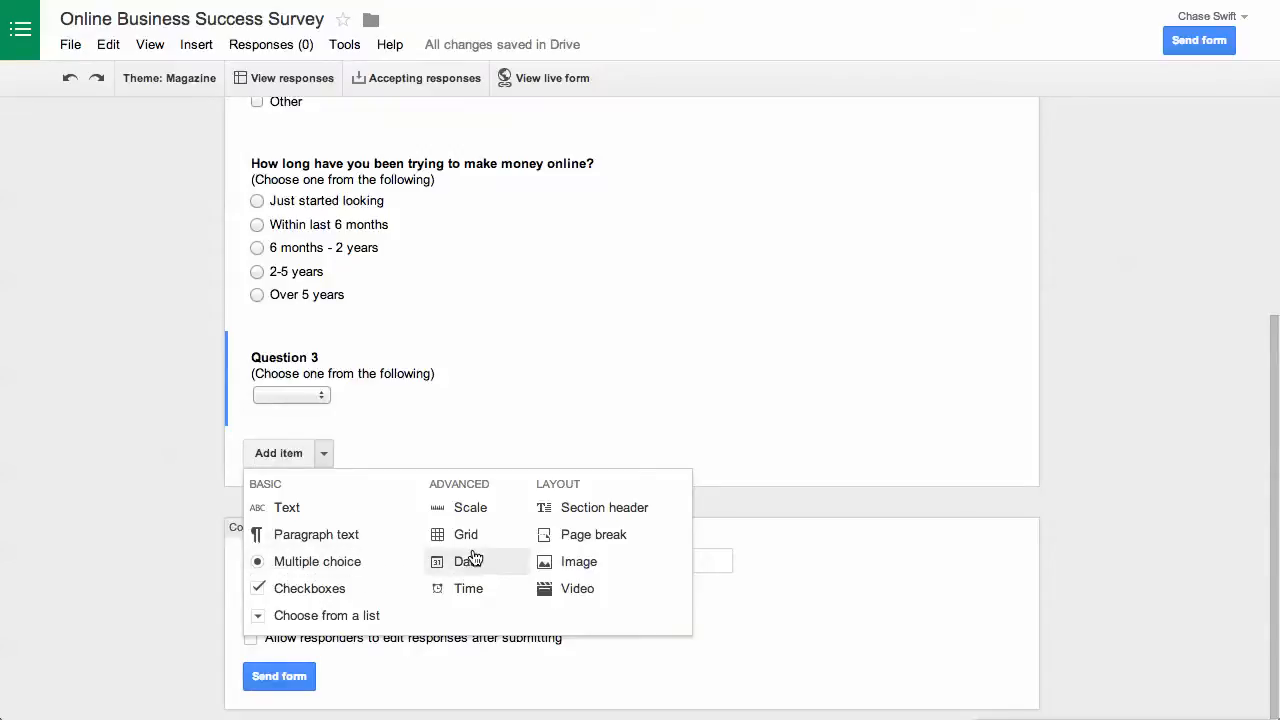
left_click(472, 508)
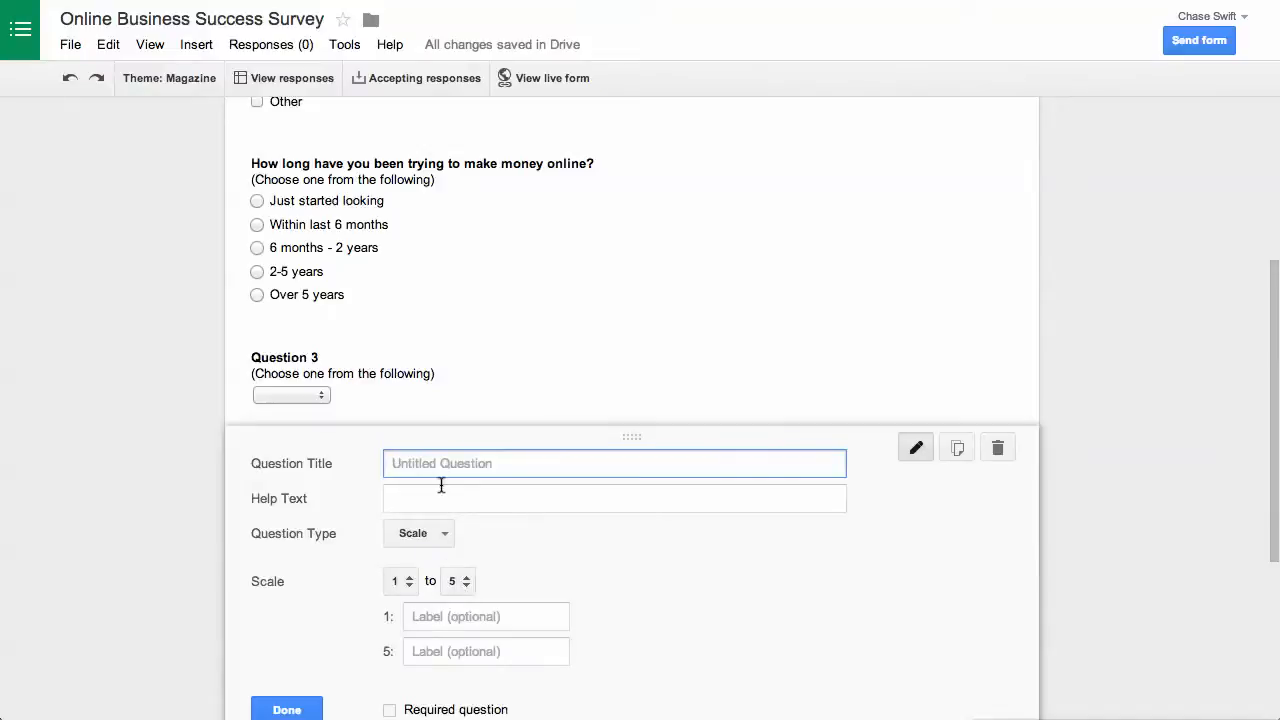
type("Question 4")
Set the help text of Question 4 to "(Select which is the best for you)"
left_click(552, 496)
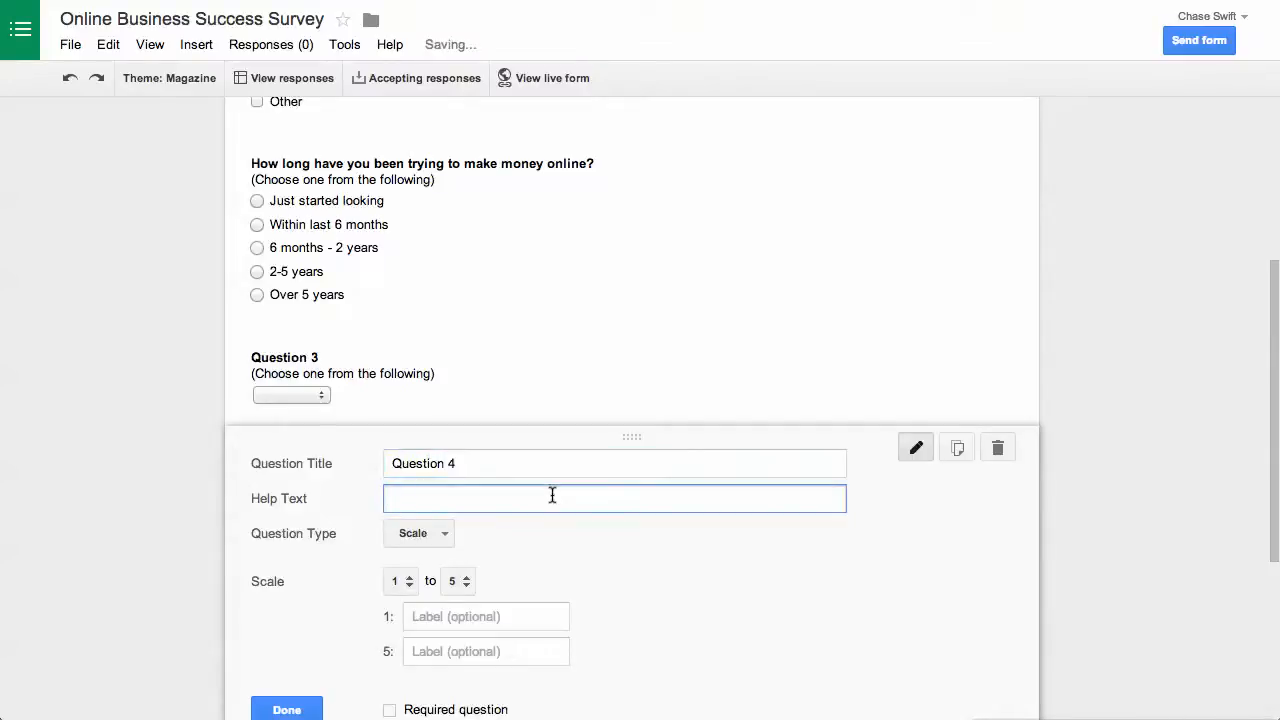
key("ctrl+v")
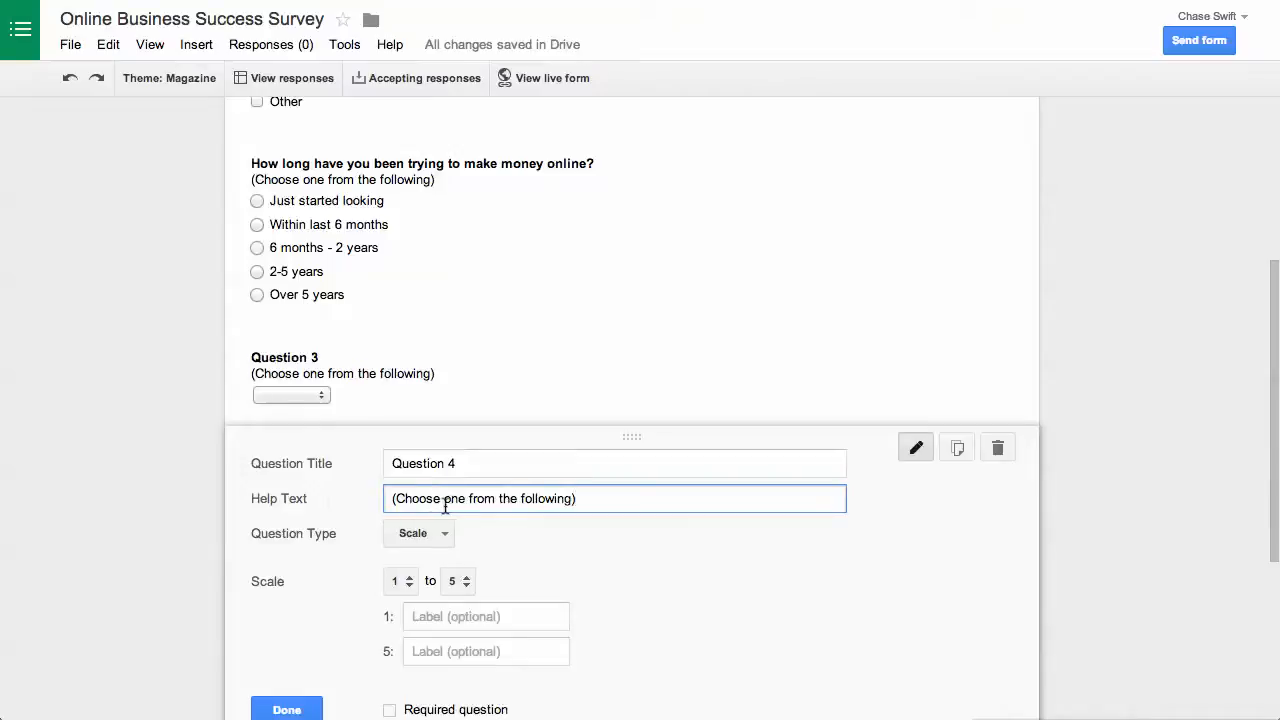
left_click_drag(391, 498, 601, 498)
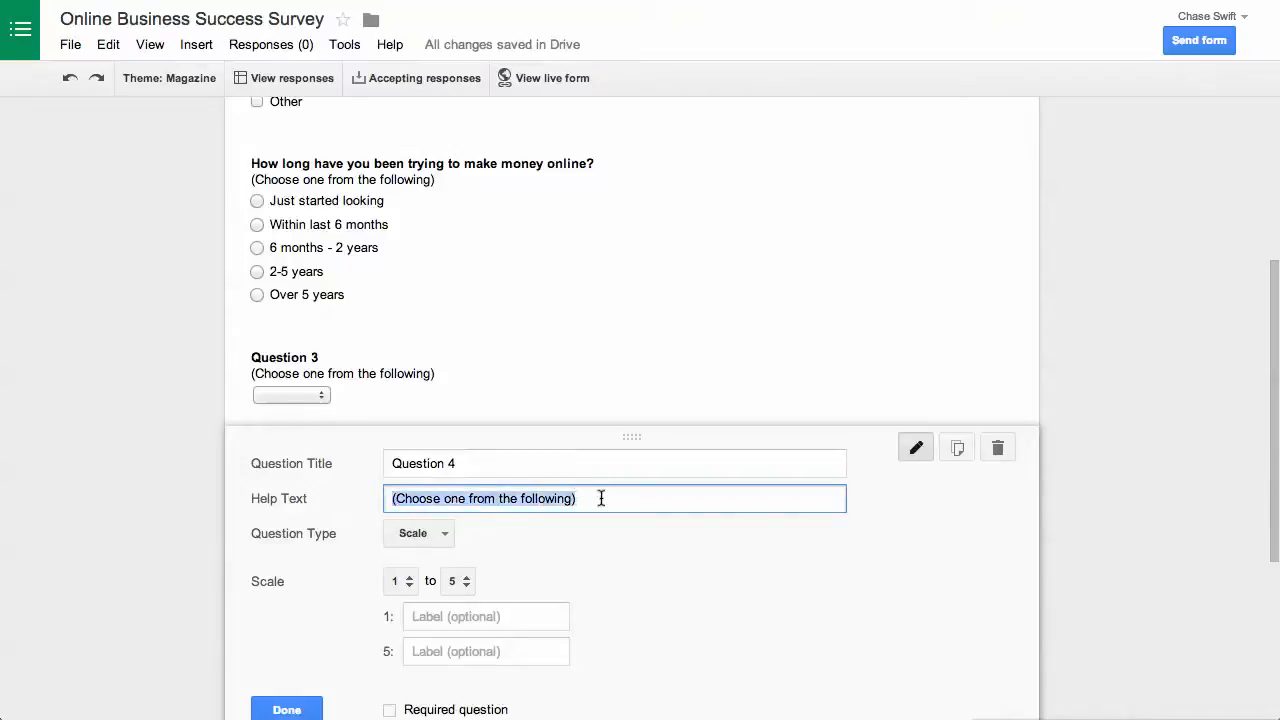
type("(Select whi")
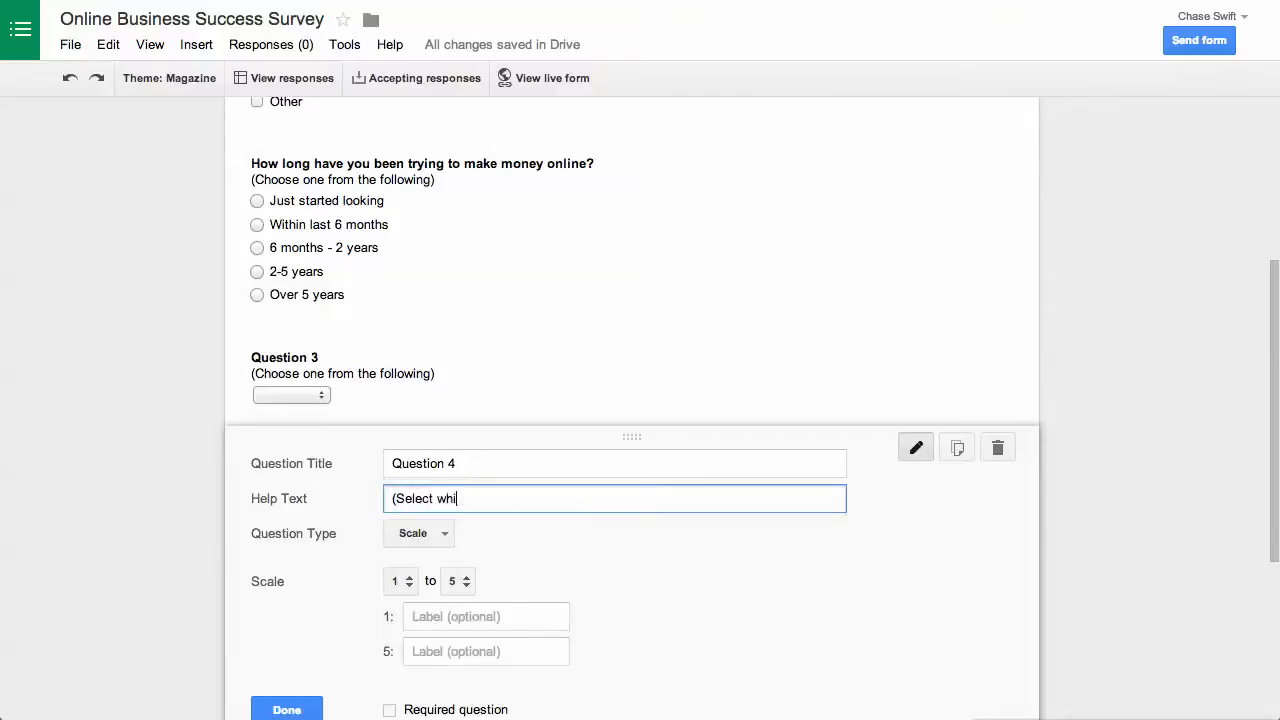
type("ch is the best for you")
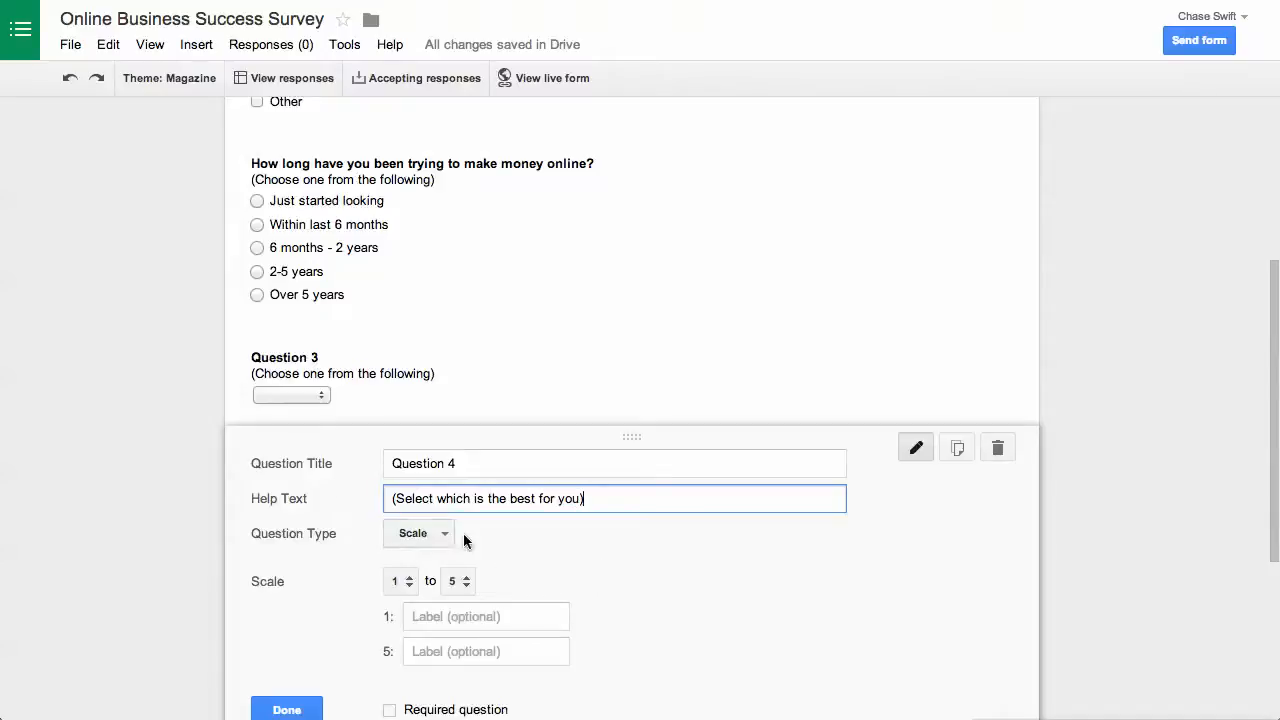
Label the low end of Question 4's scale "1" and the high end "2"
scroll(522, 553, "down", 5)
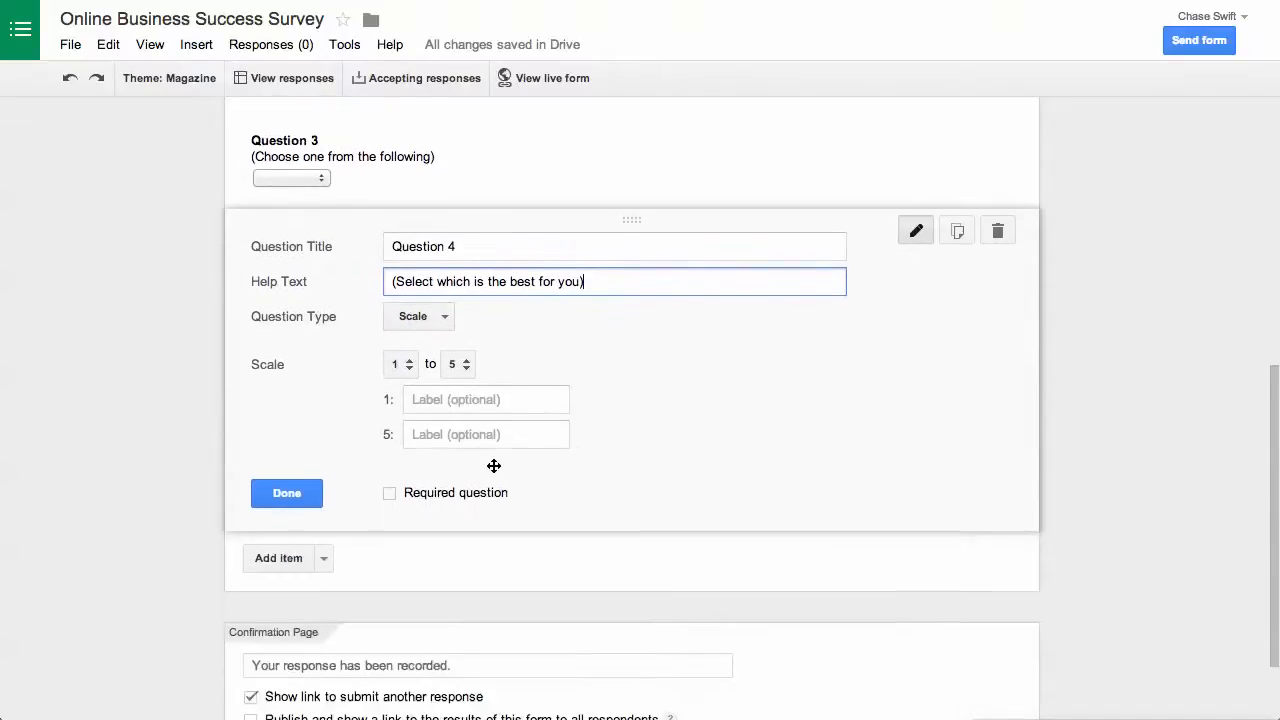
left_click(474, 397)
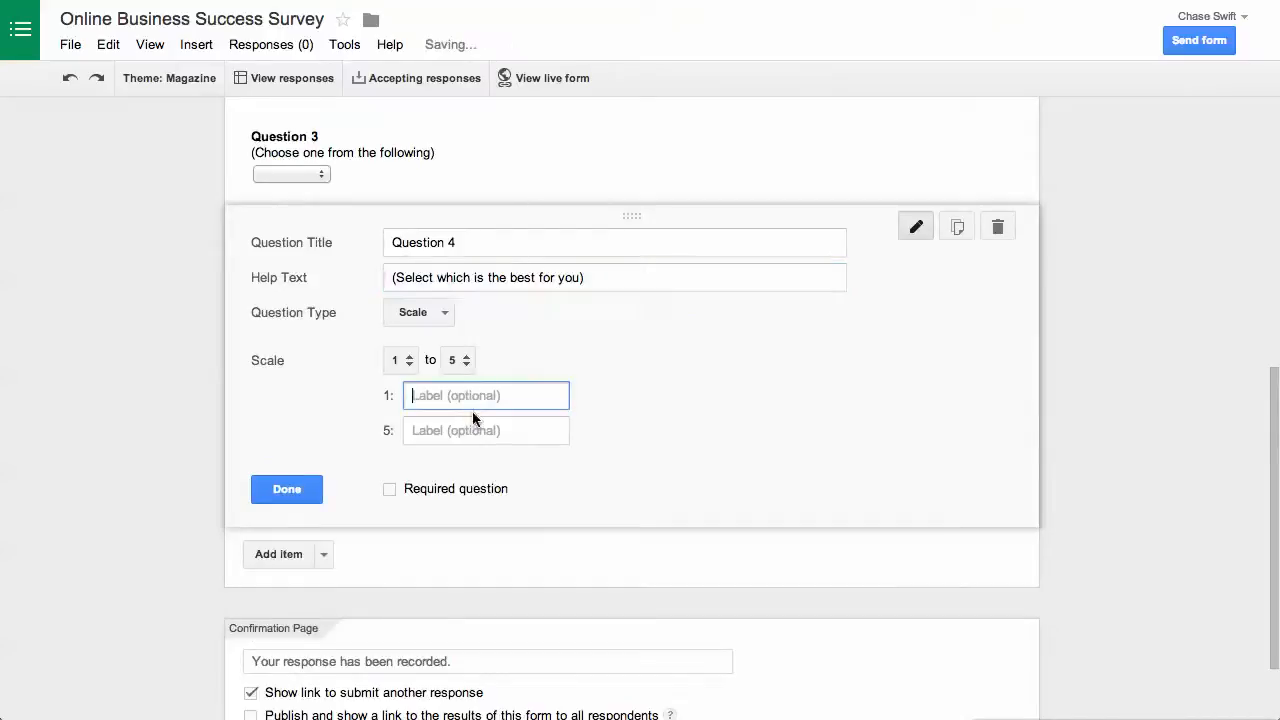
type("1")
left_click(476, 438)
type("2")
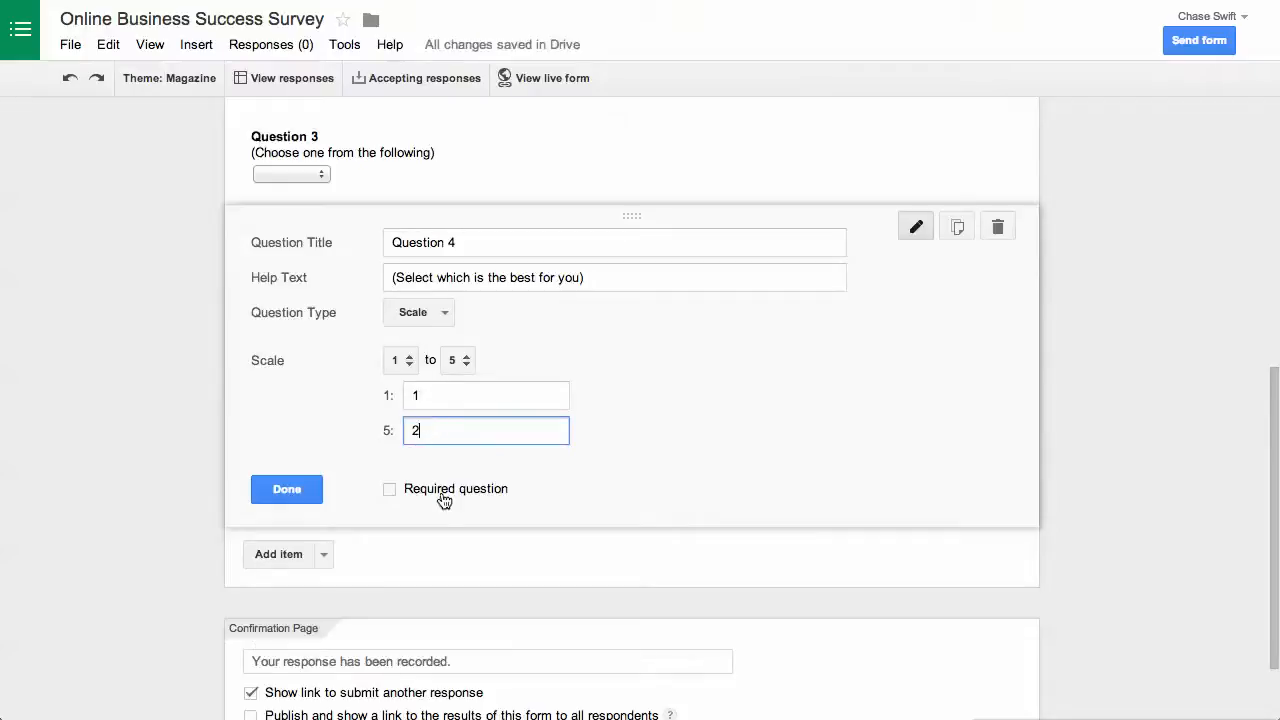
Extend Question 4's scale to run from 1 to 10 and change its high-end label to "10"
left_click(296, 493)
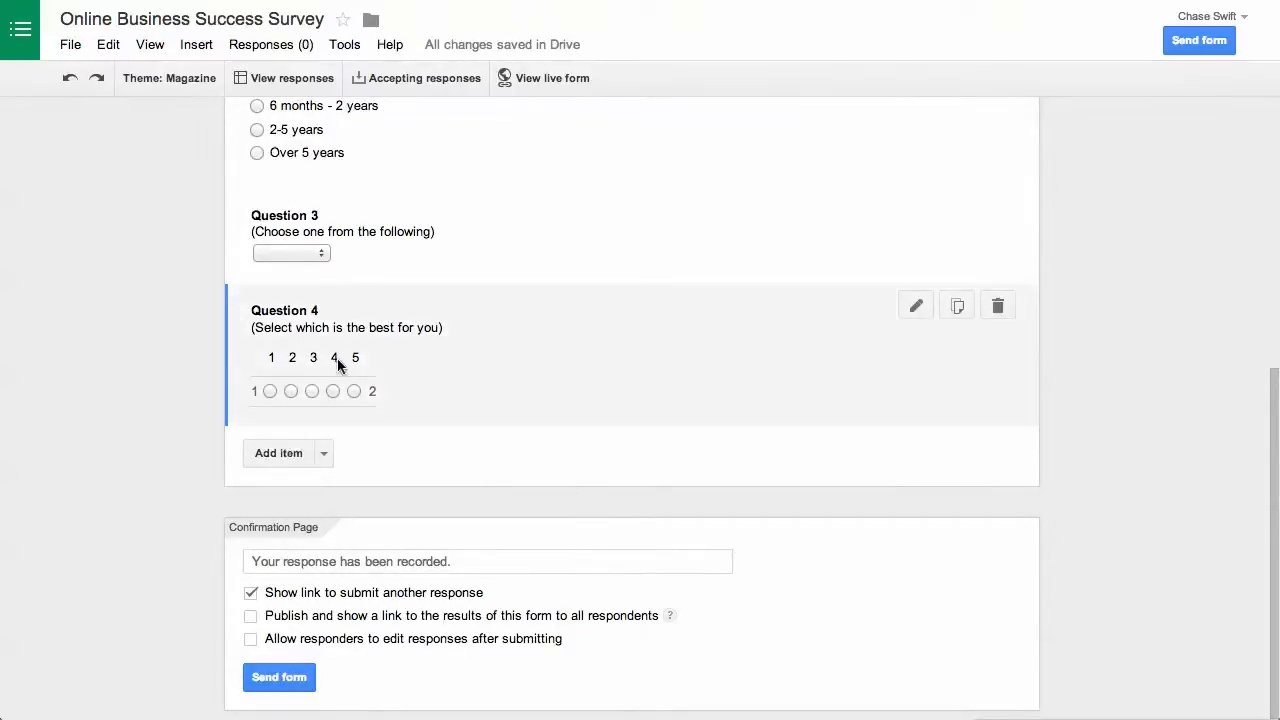
left_click(916, 307)
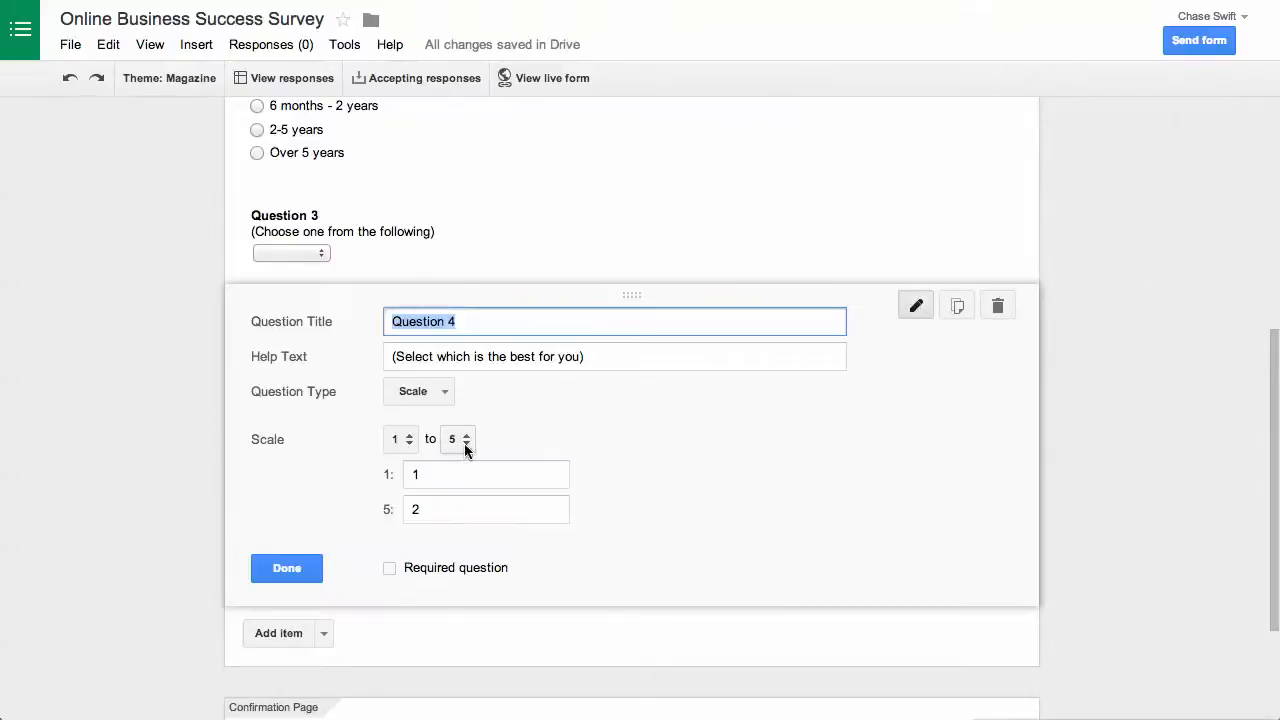
left_click(464, 443)
left_click(466, 577)
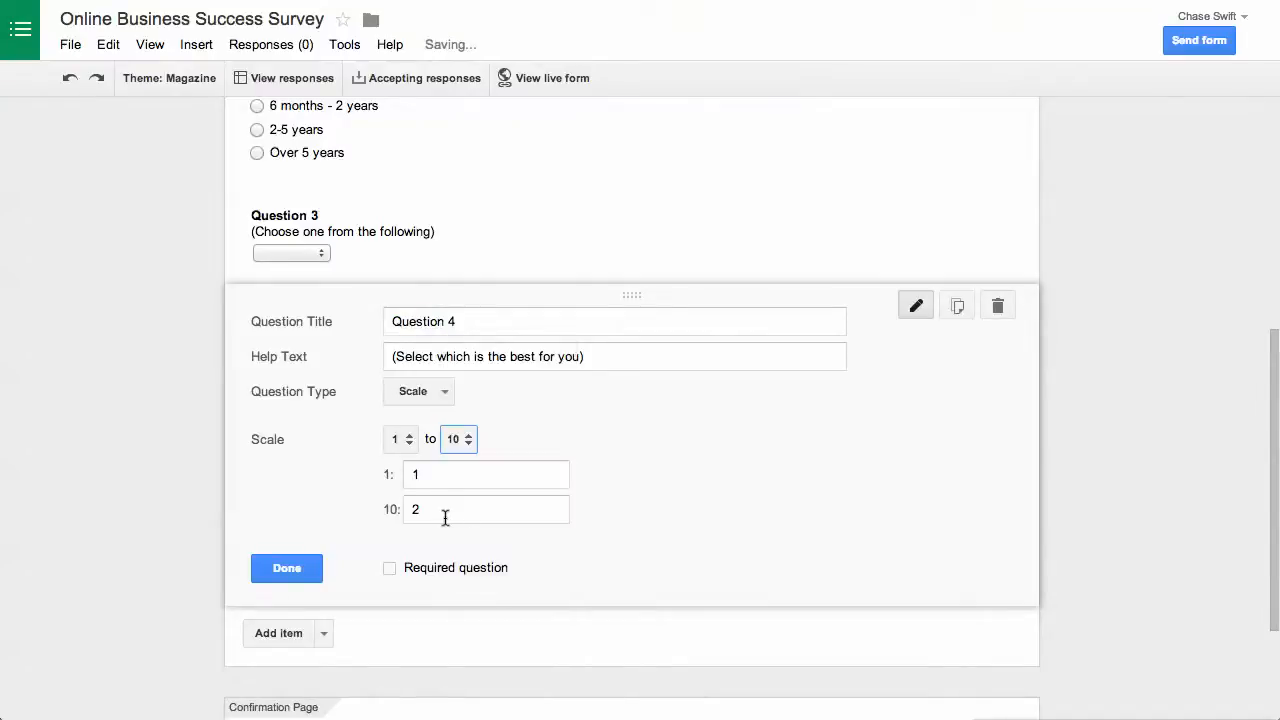
left_click_drag(445, 517, 399, 513)
type("10")
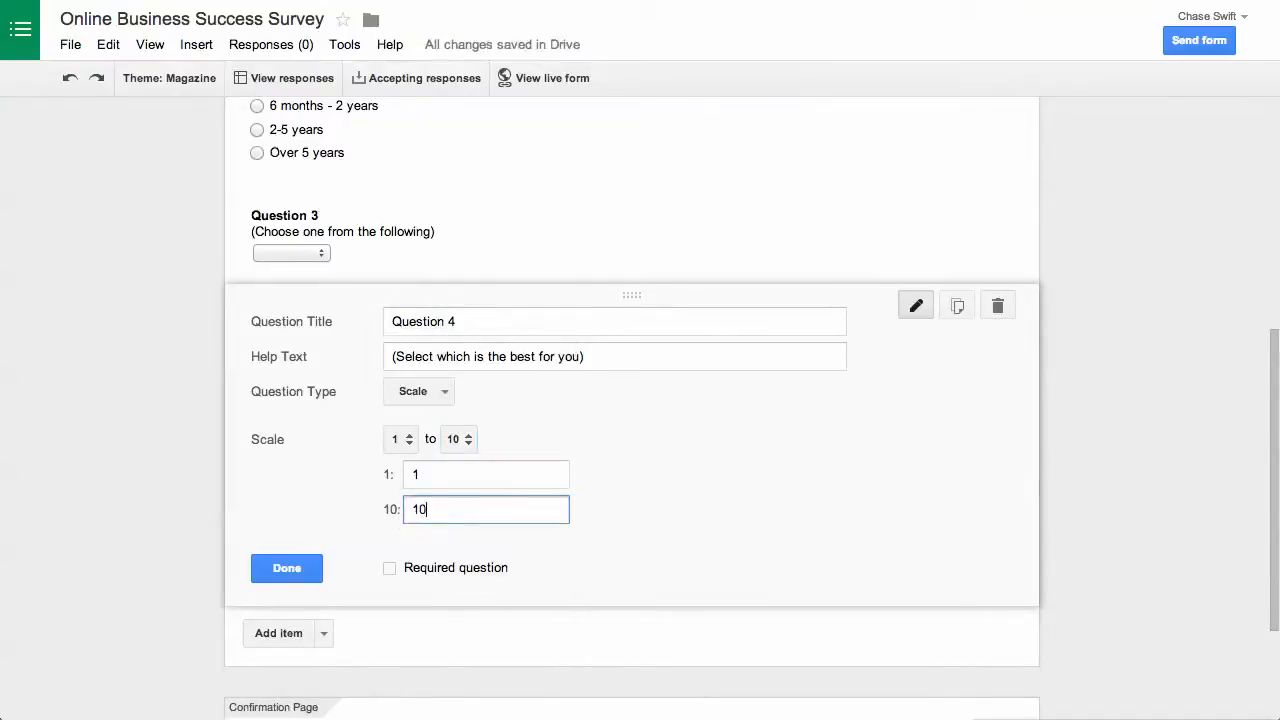
Replace Question 4's help text with "(10 is the MOST likely for you)" and finish the question
left_click(503, 358)
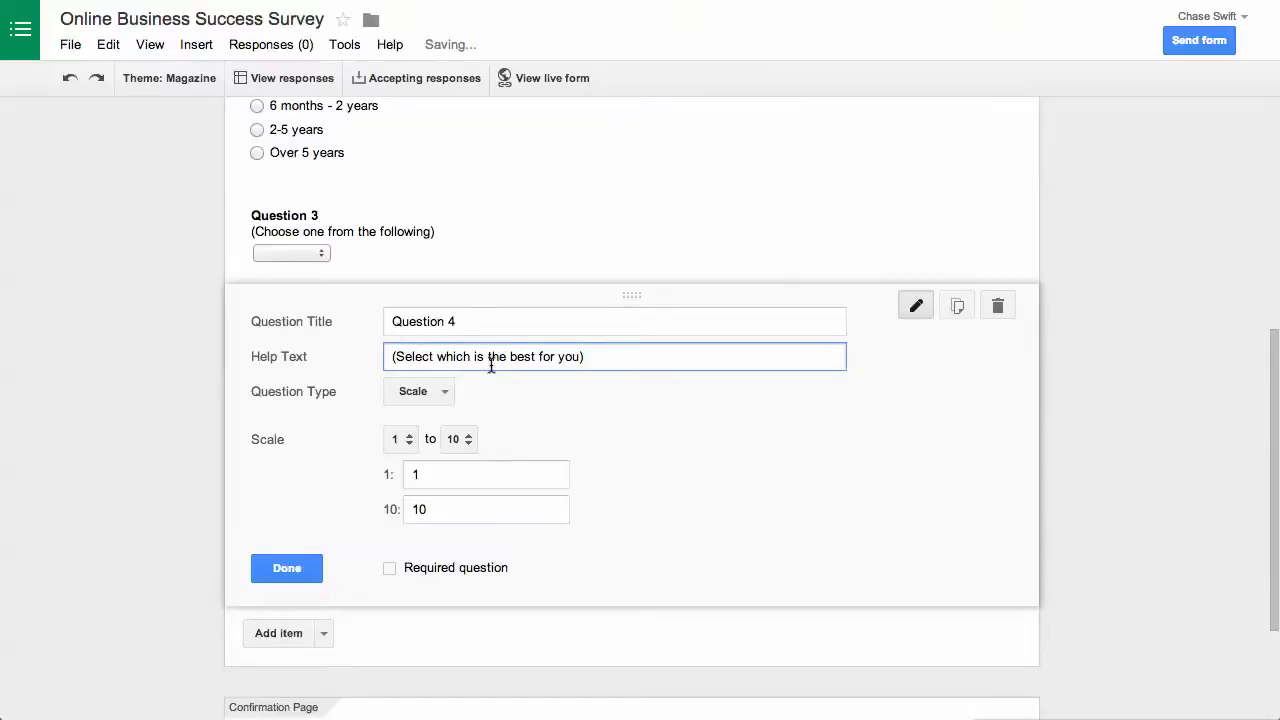
double_click(403, 356)
left_click(493, 358)
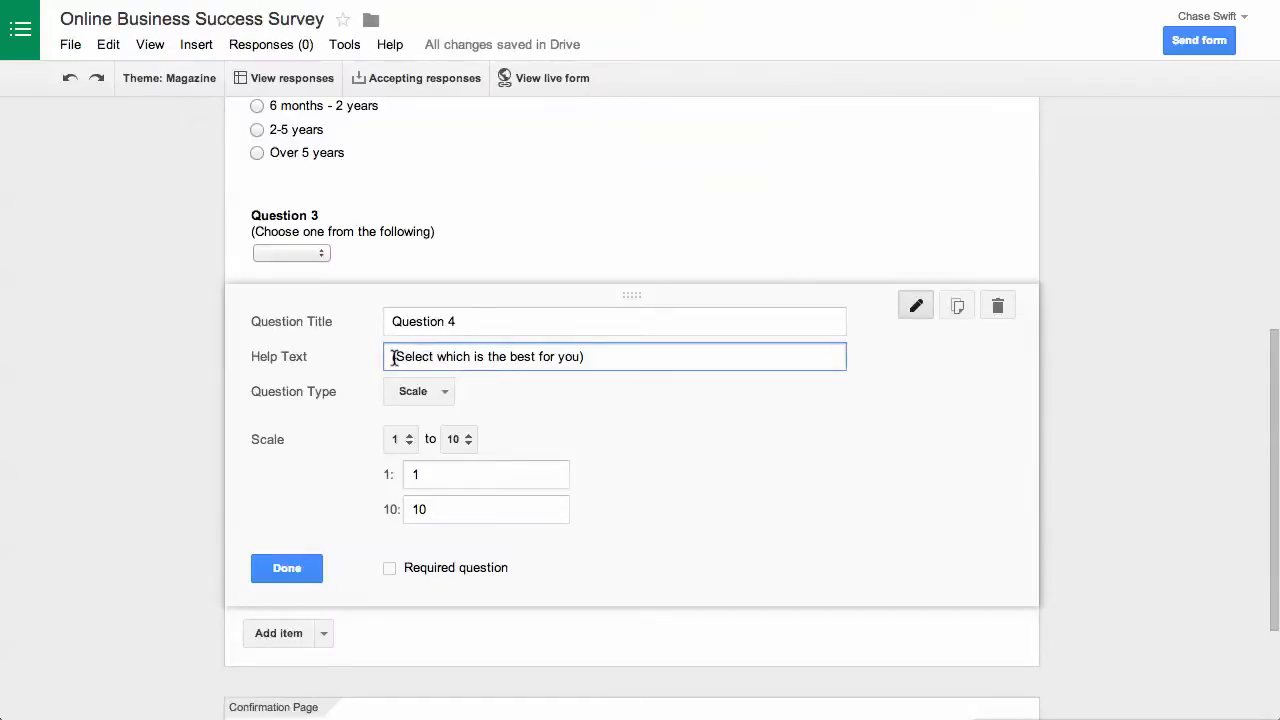
left_click_drag(391, 357, 586, 357)
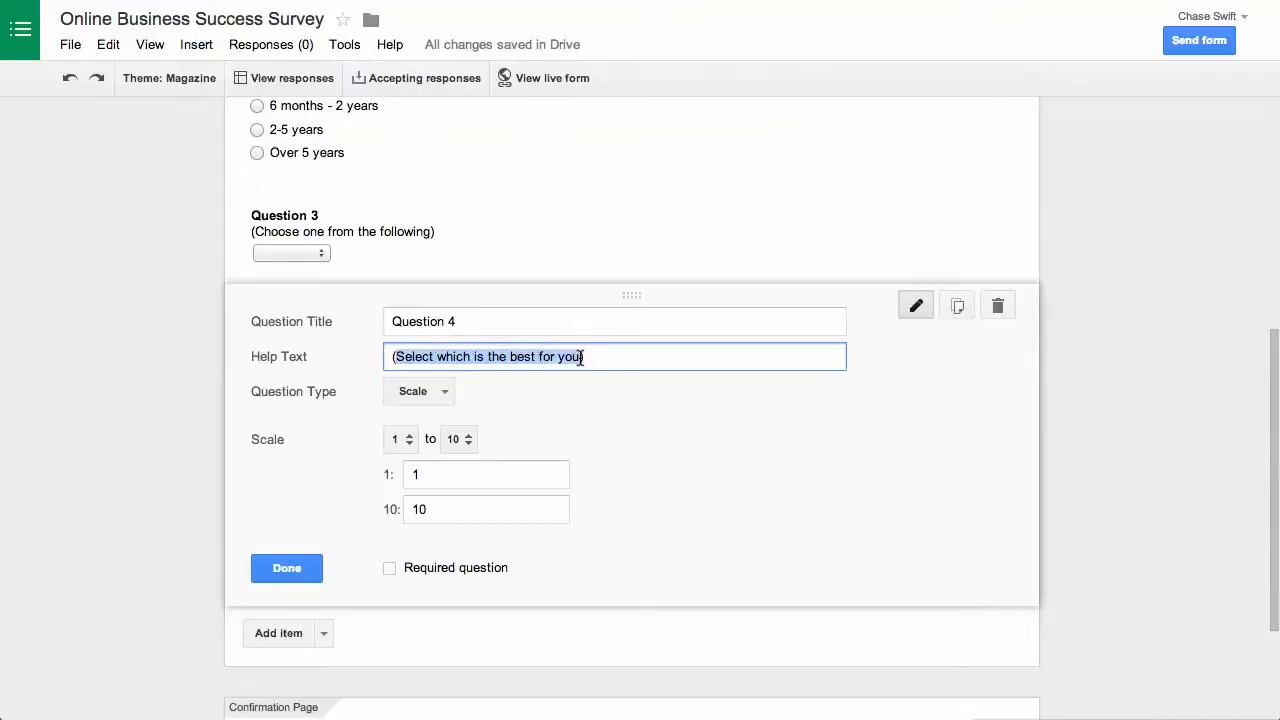
type("(1")
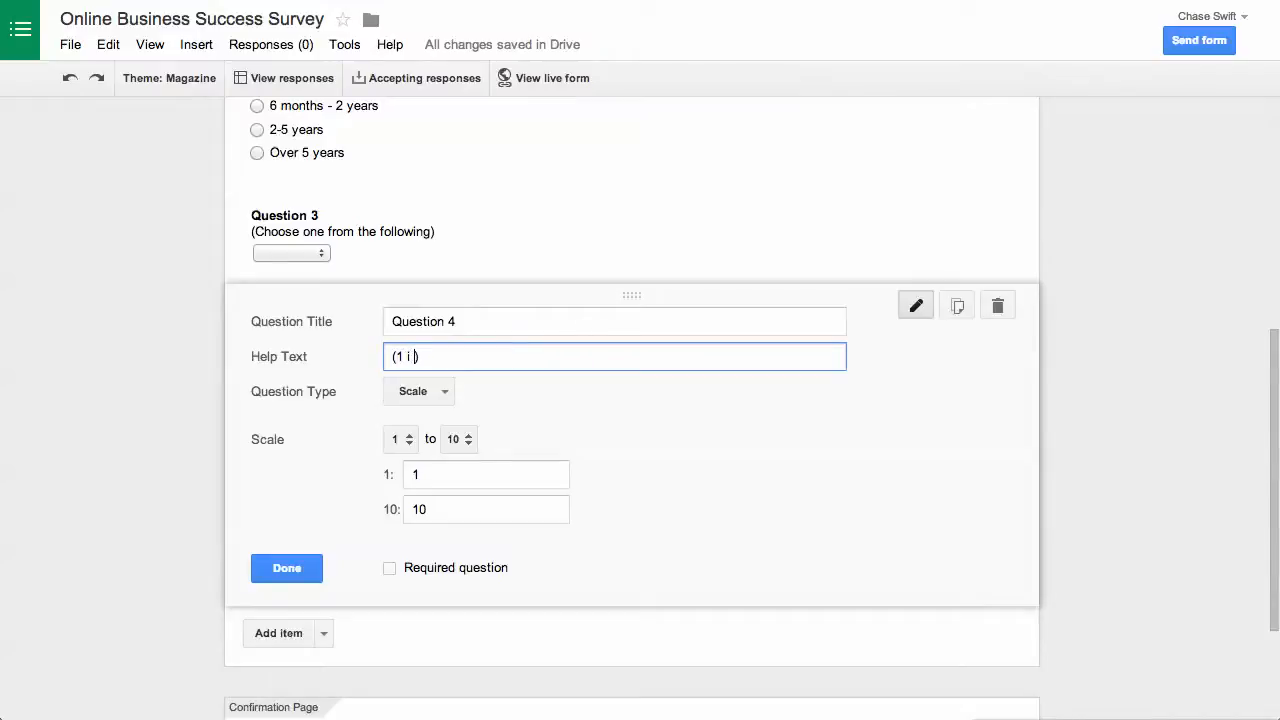
type("0")
type(" is the MOS")
type("T clo")
key("BackSpace")
key("BackSpace")
key("BackSpace")
type("likely for you")
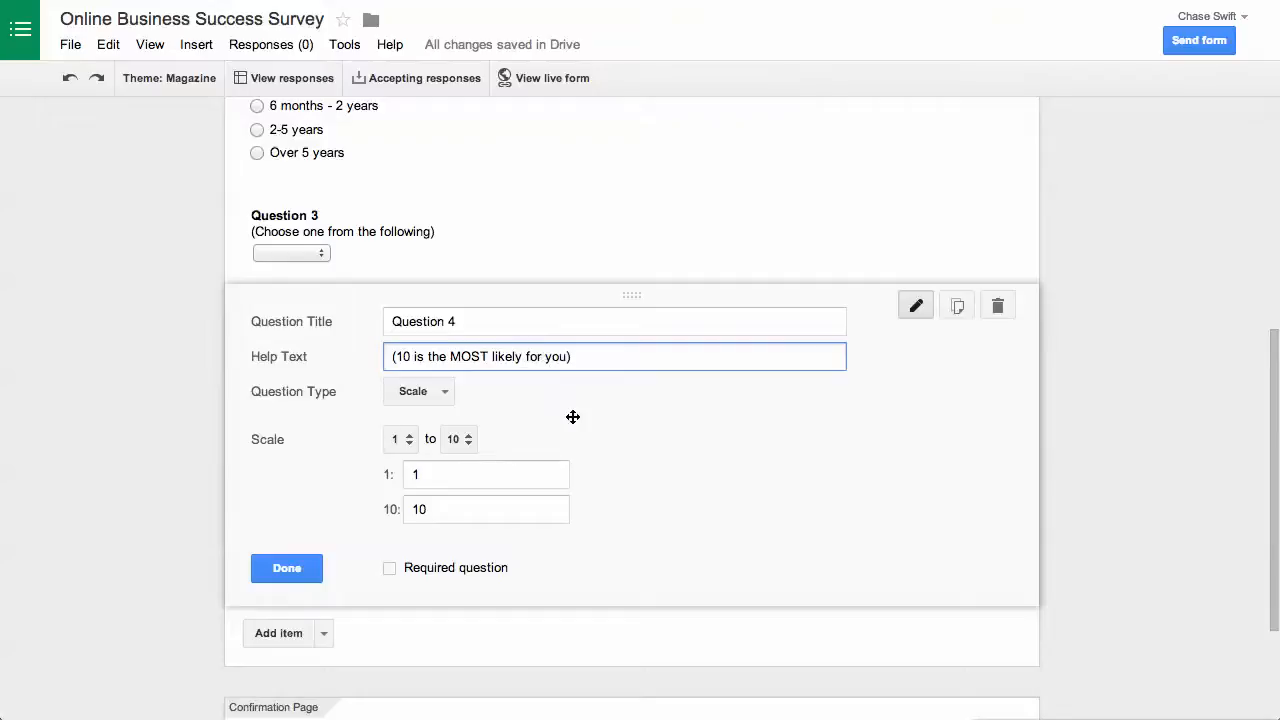
left_click(290, 570)
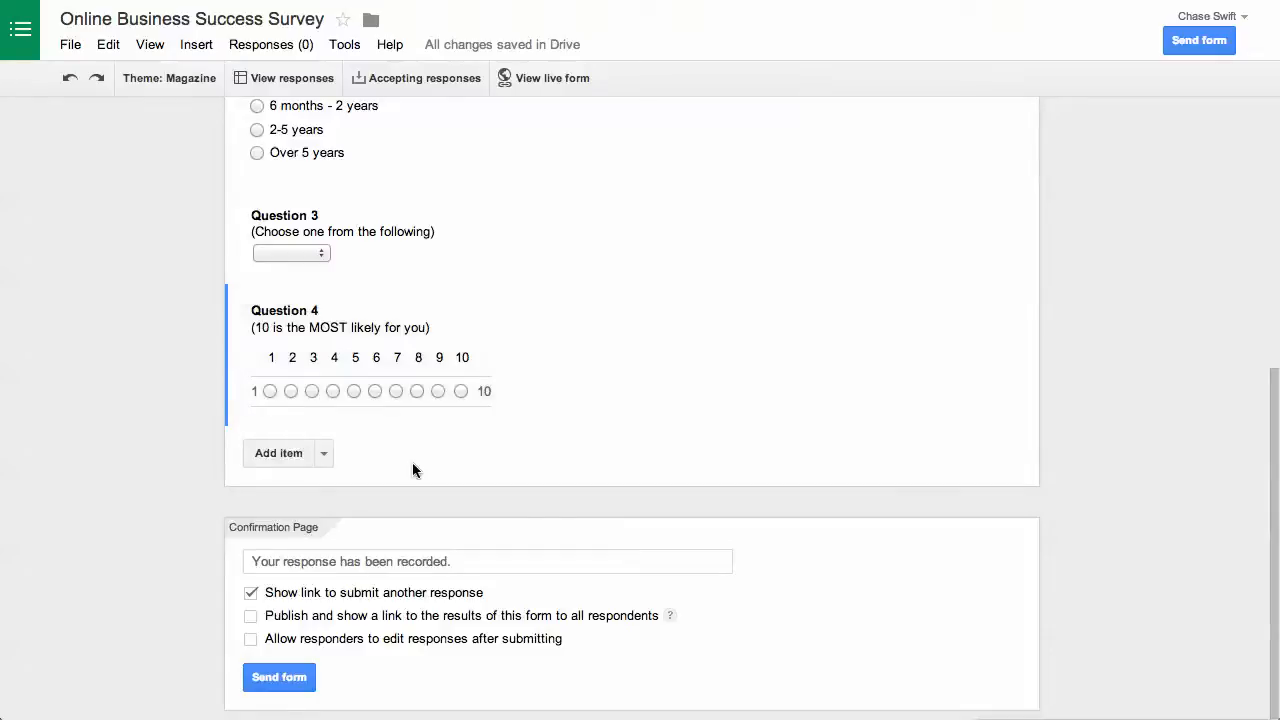
Add a Text question below Question 4 and title it "Do you have any questions or comments?"
left_click(323, 455)
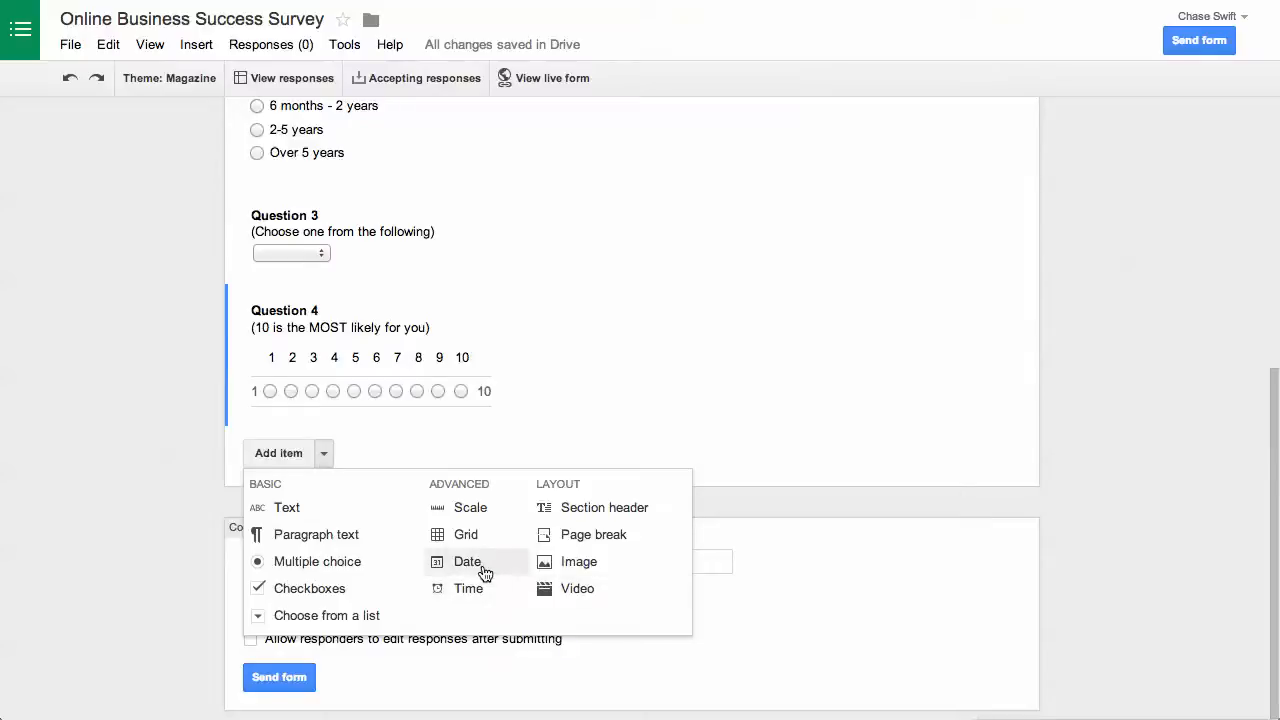
left_click(297, 515)
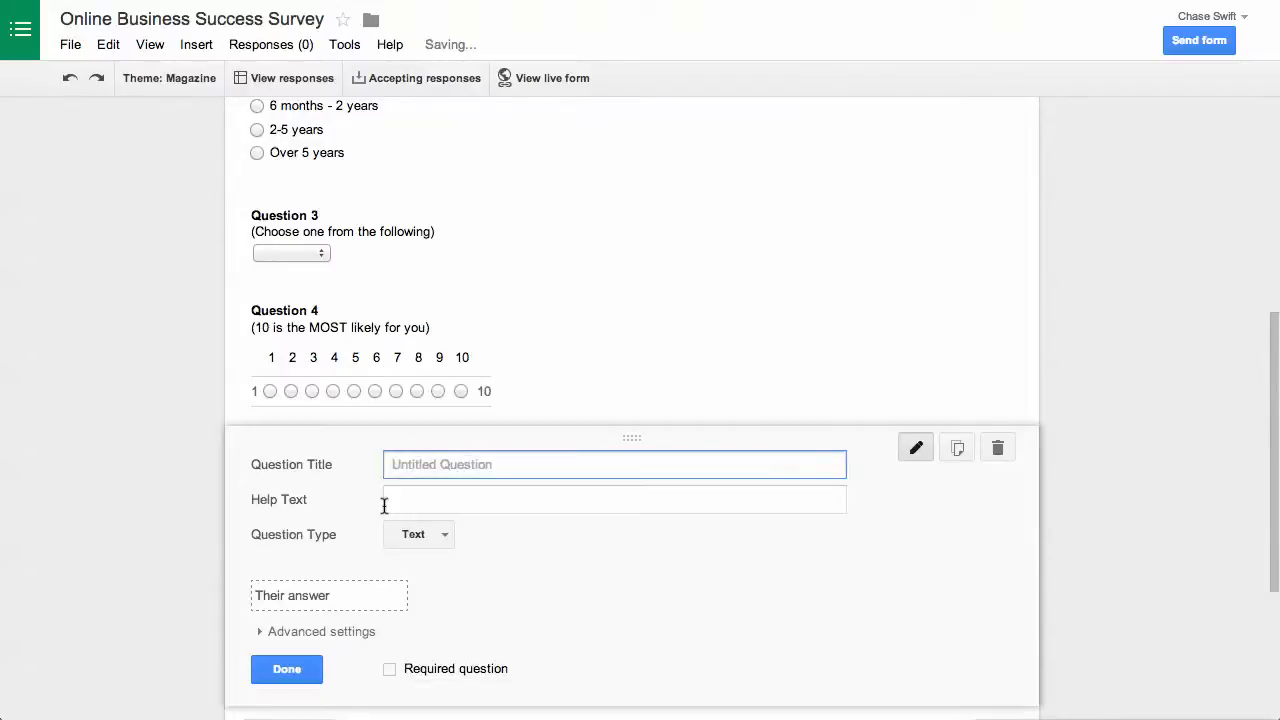
type("Your C")
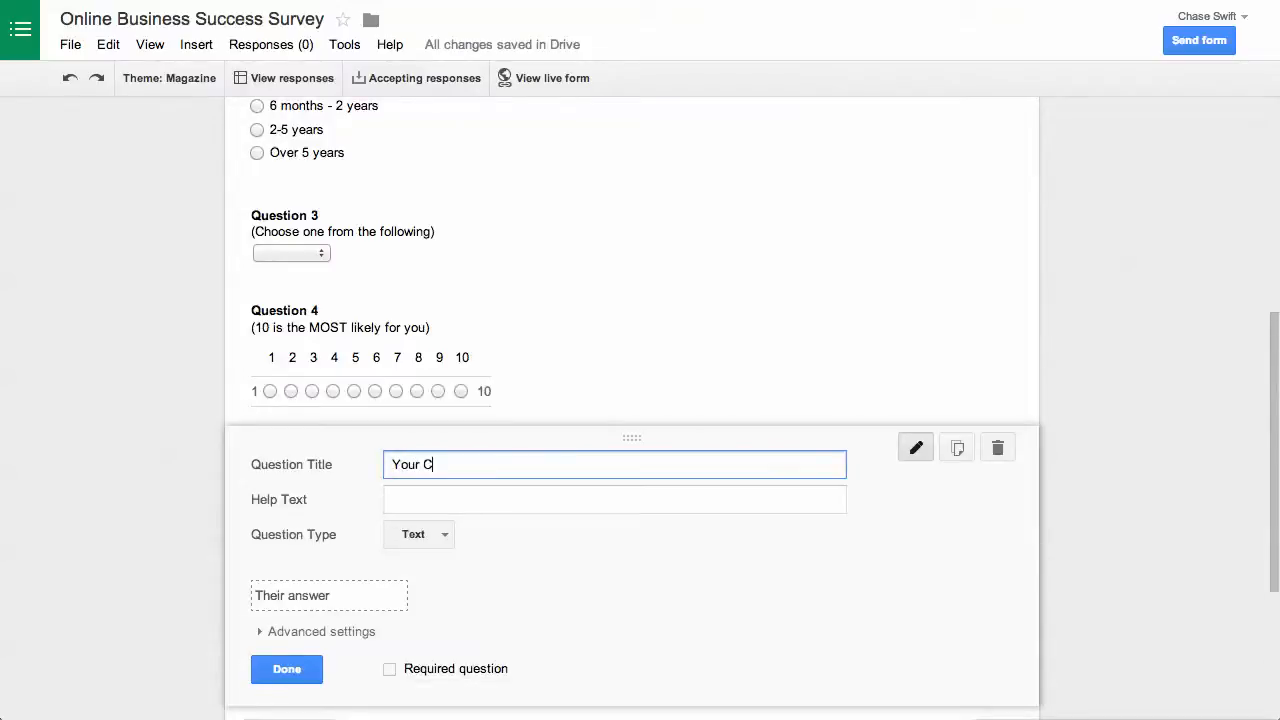
key("BackSpace")
key("BackSpace")
type("Do you jab")
key("BackSpace")
key("BackSpace")
key("BackSpace")
type("have any questions o")
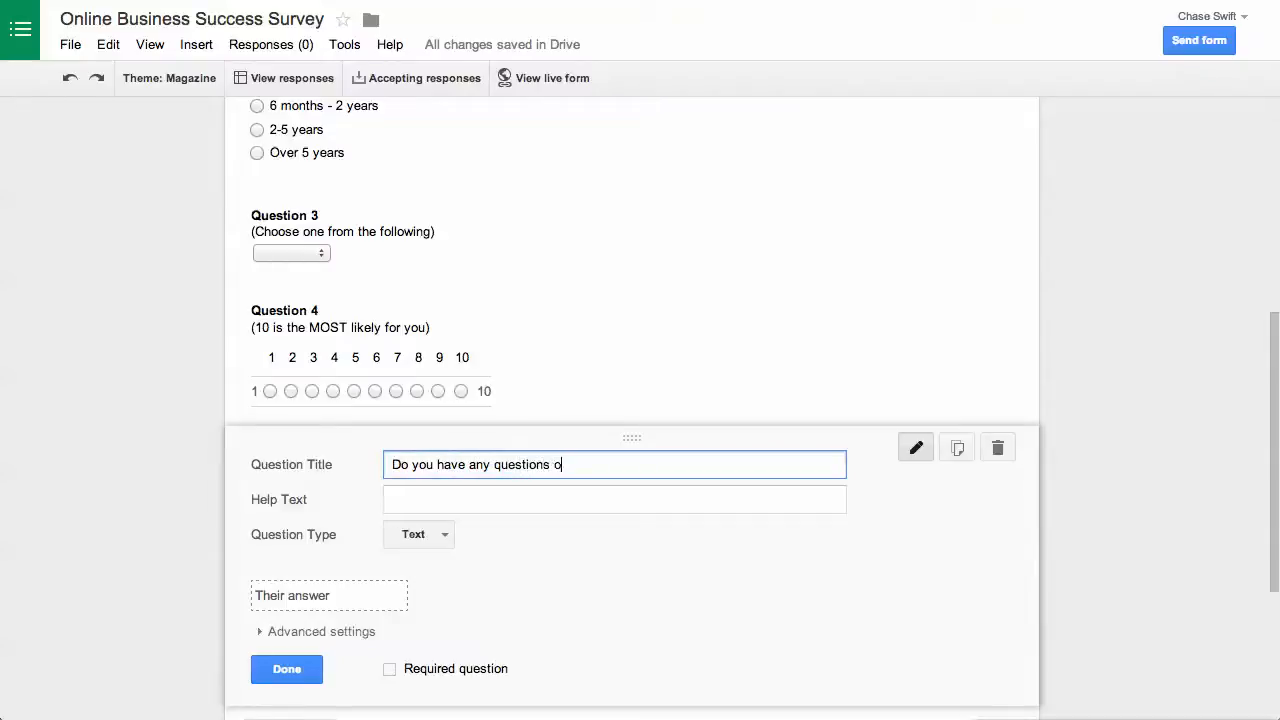
type("r comments?")
Set the comments question's help text to "(Just type whatever you like below!)", keep the Text type, and finish the question
left_click(435, 499)
type("(")
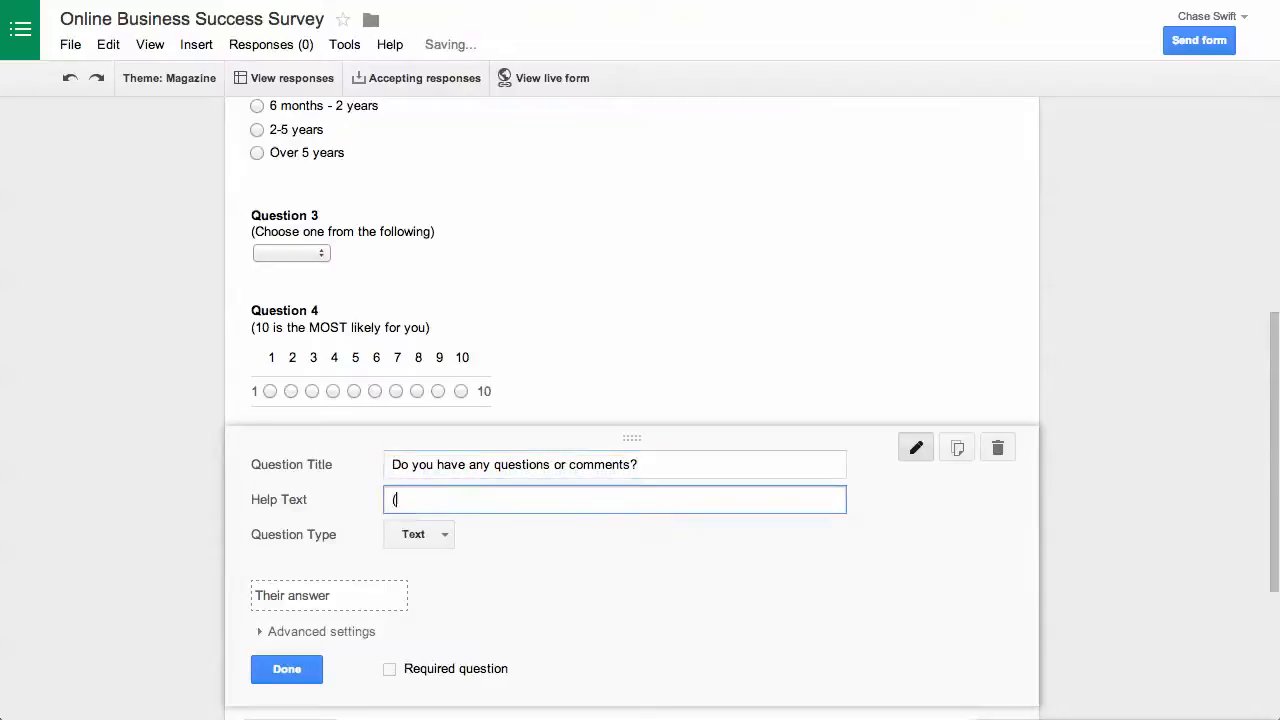
type("Just type whatever you like below!")
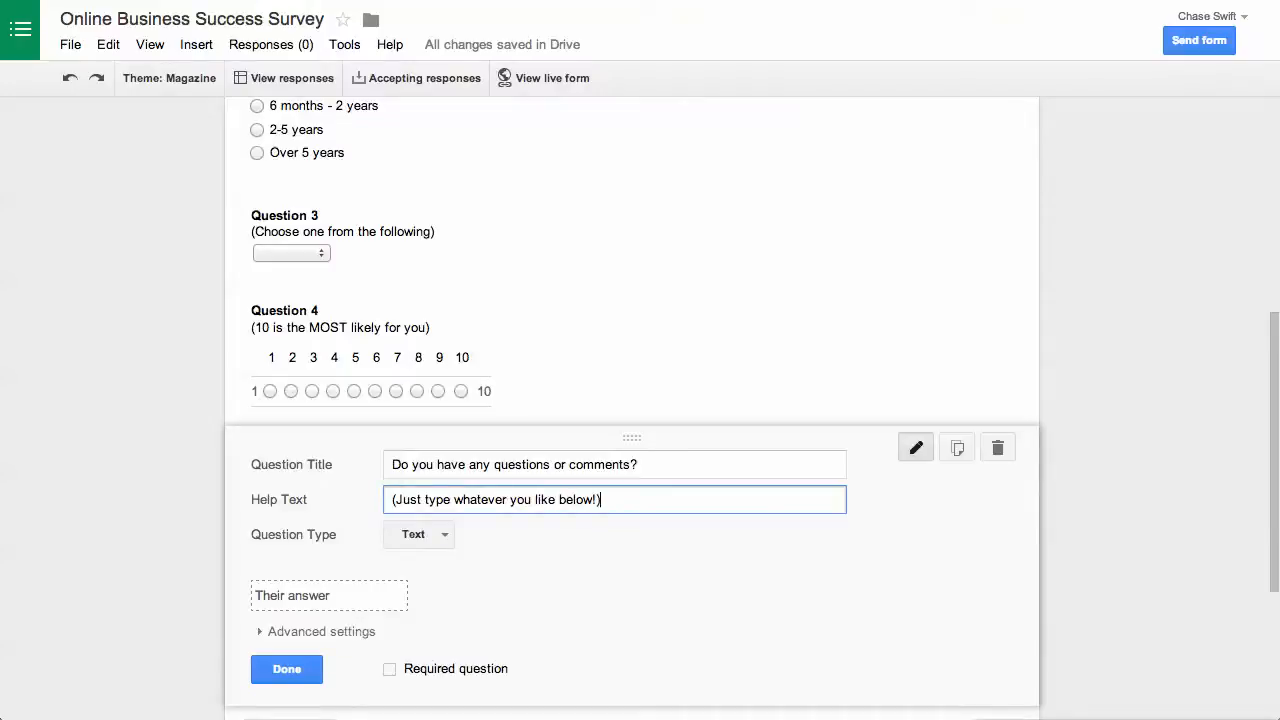
left_click(429, 534)
left_click(425, 488)
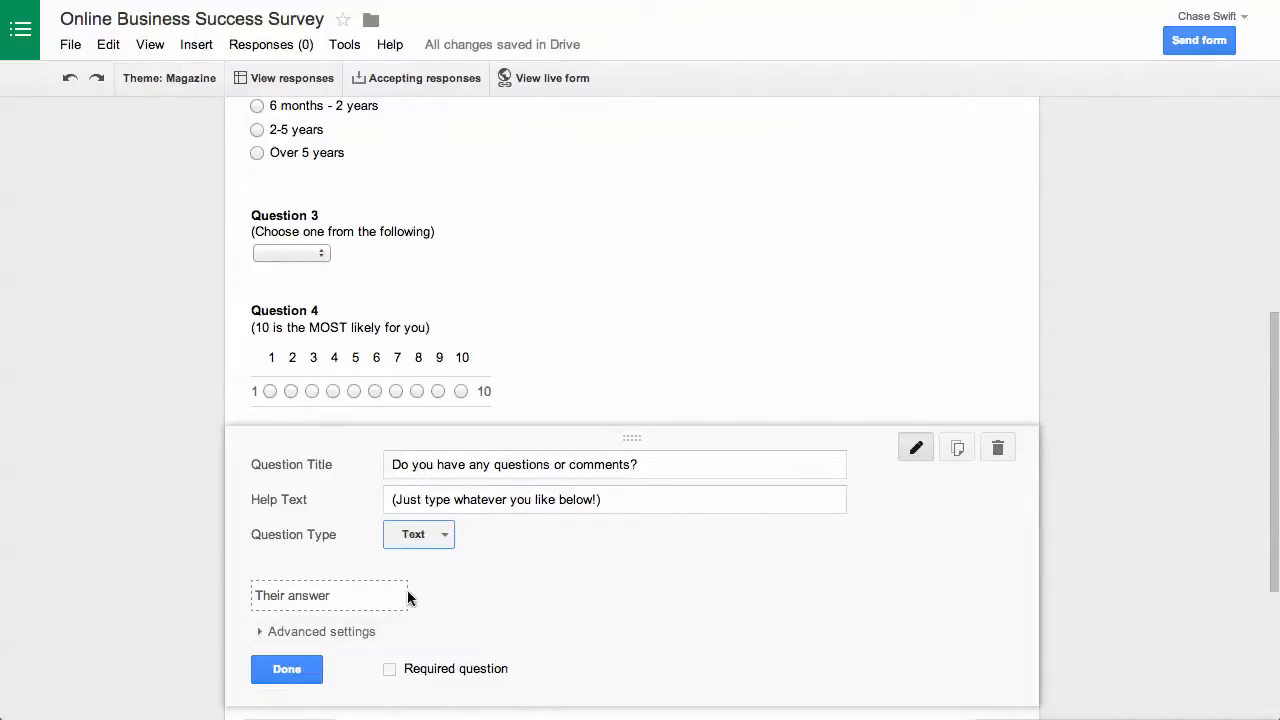
left_click(363, 596)
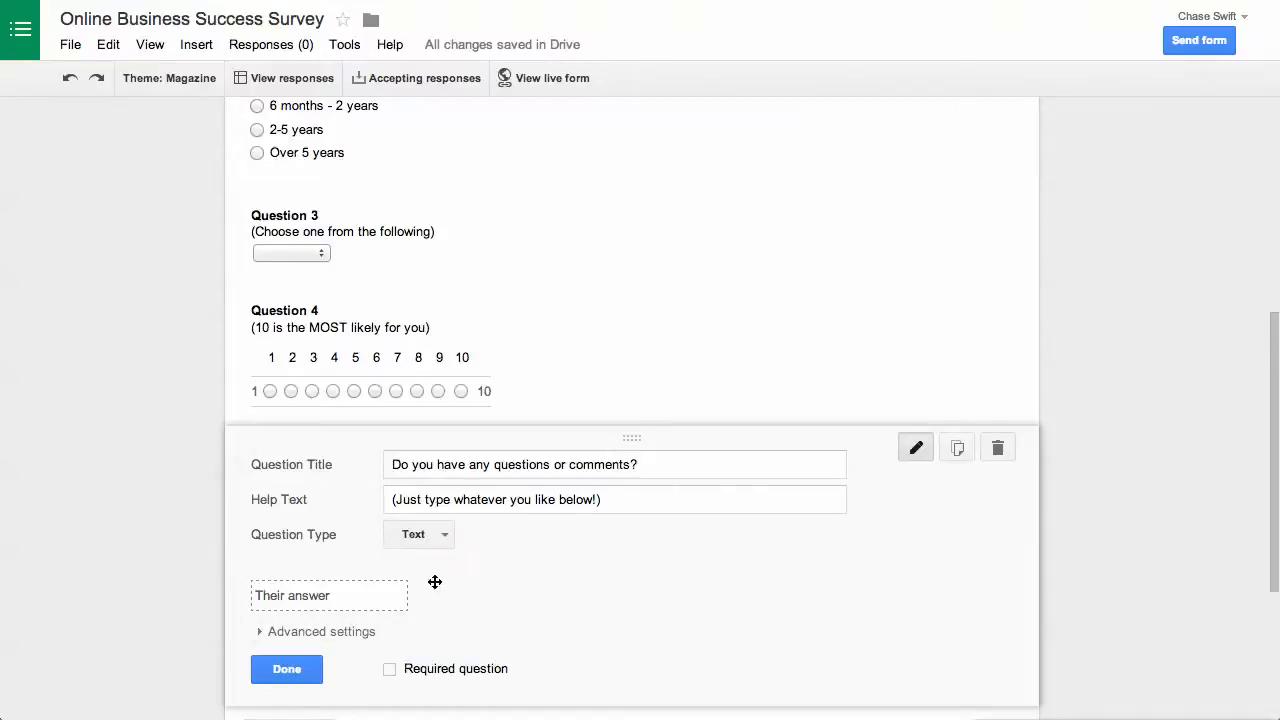
left_click(290, 669)
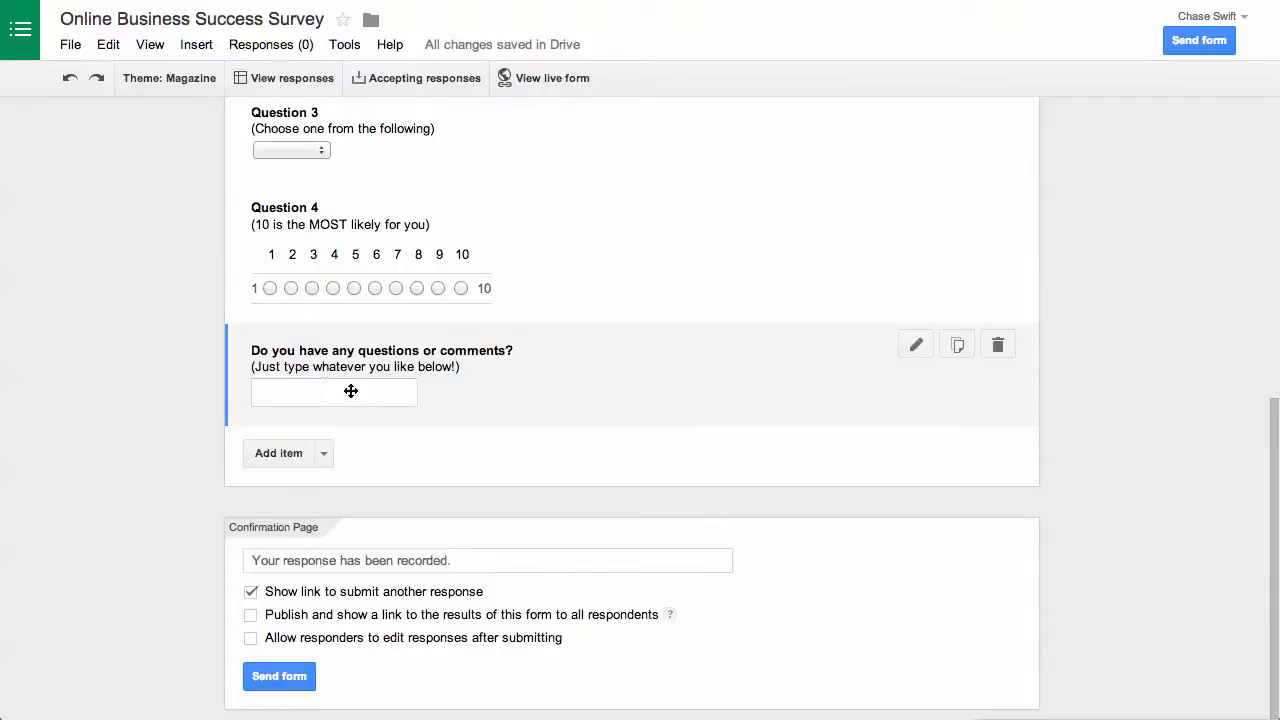
Allow responders to edit their responses after submitting, in the form's confirmation page settings
left_click_drag(623, 343, 634, 447)
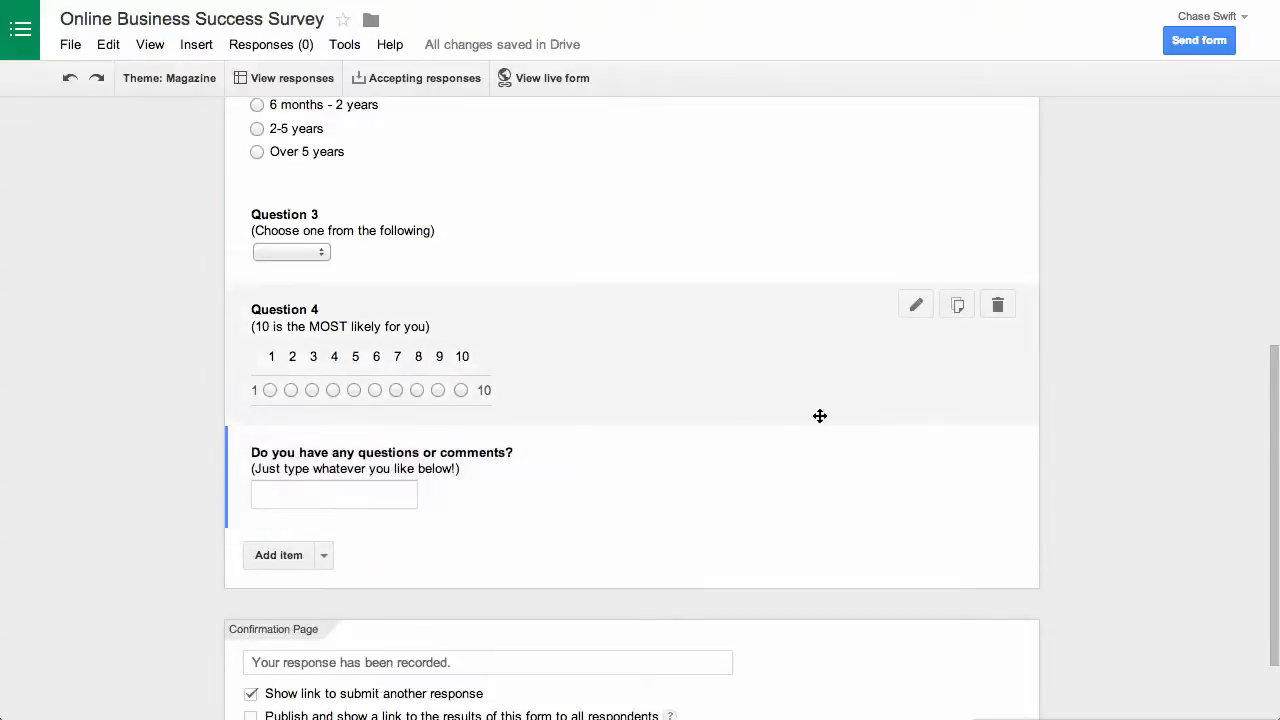
scroll(1112, 455, "down", 2)
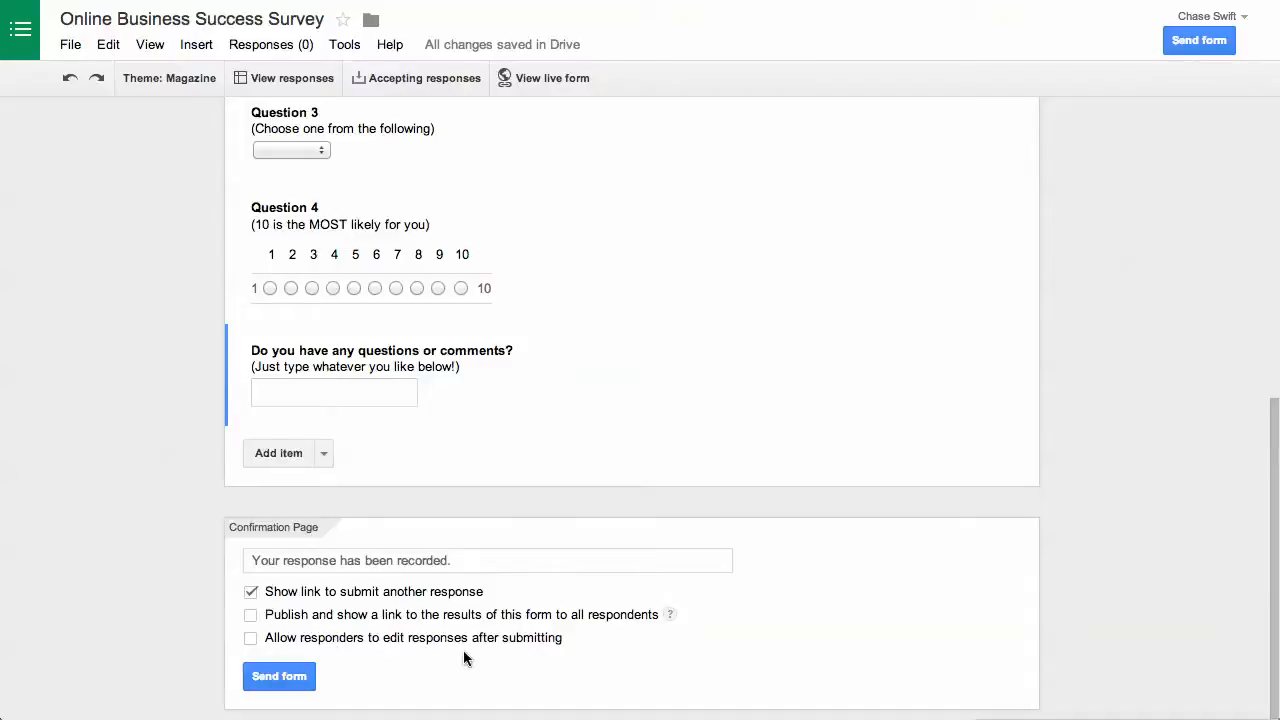
left_click(251, 640)
Copy the form's share link, paste it over the contents of the Untitled 5 text document, and return to close the Send form dialog
left_click(292, 679)
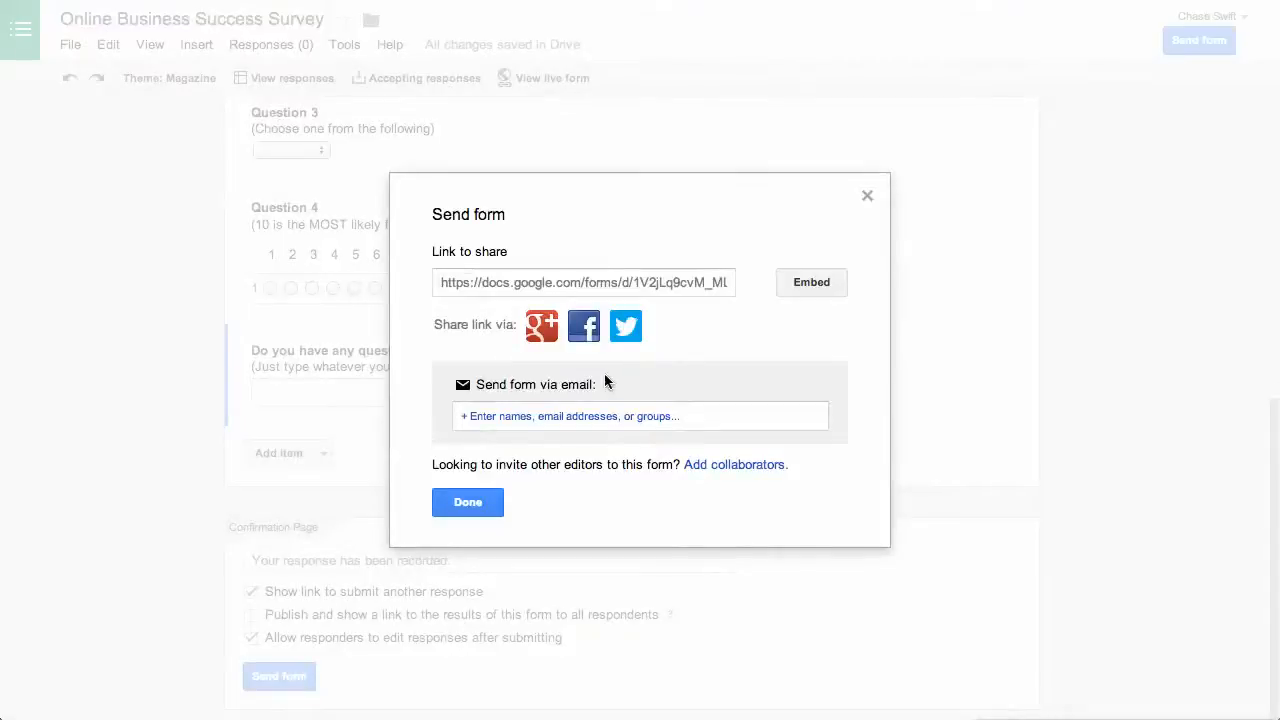
left_click(541, 286)
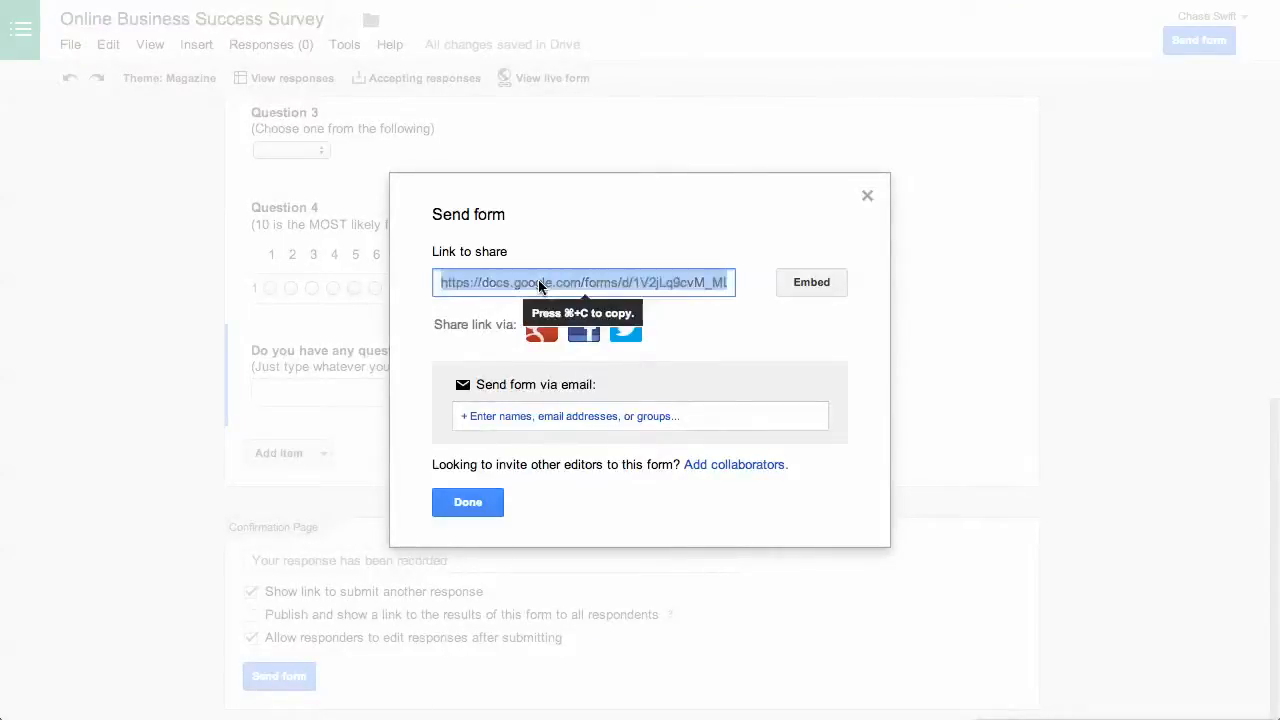
key("super+c")
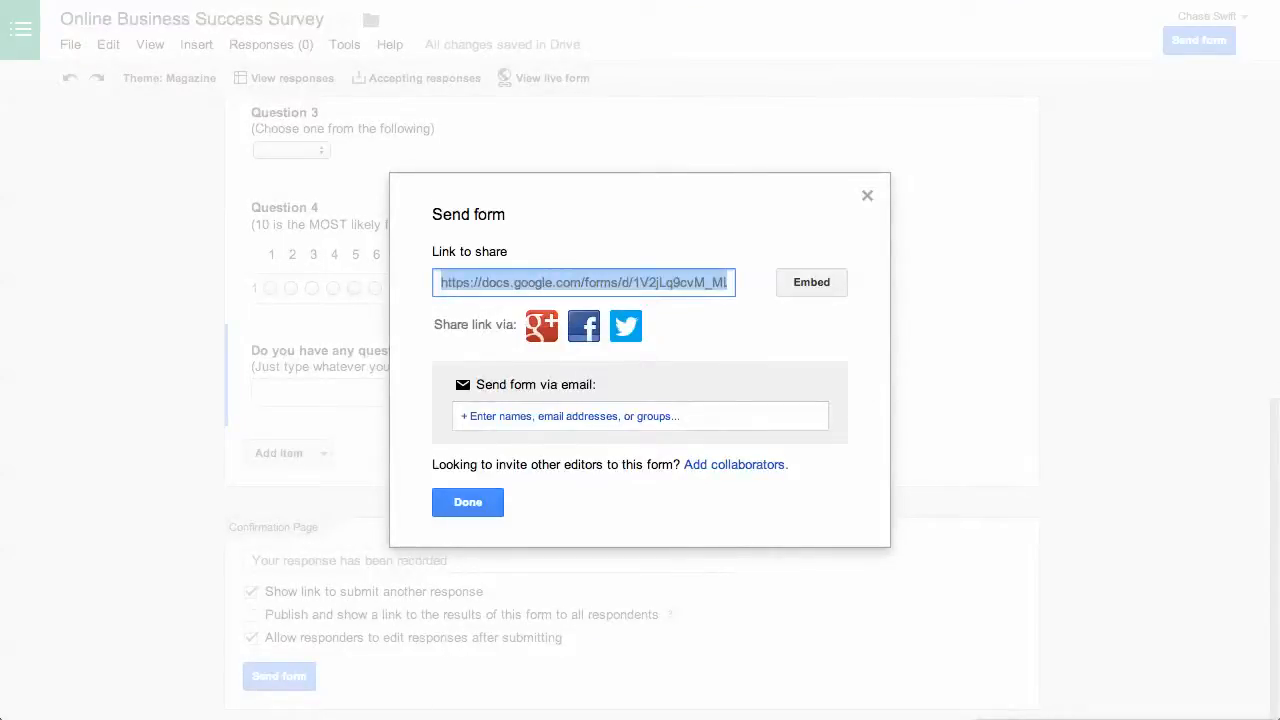
key("super+Tab")
key("super+a")
key("super+v")
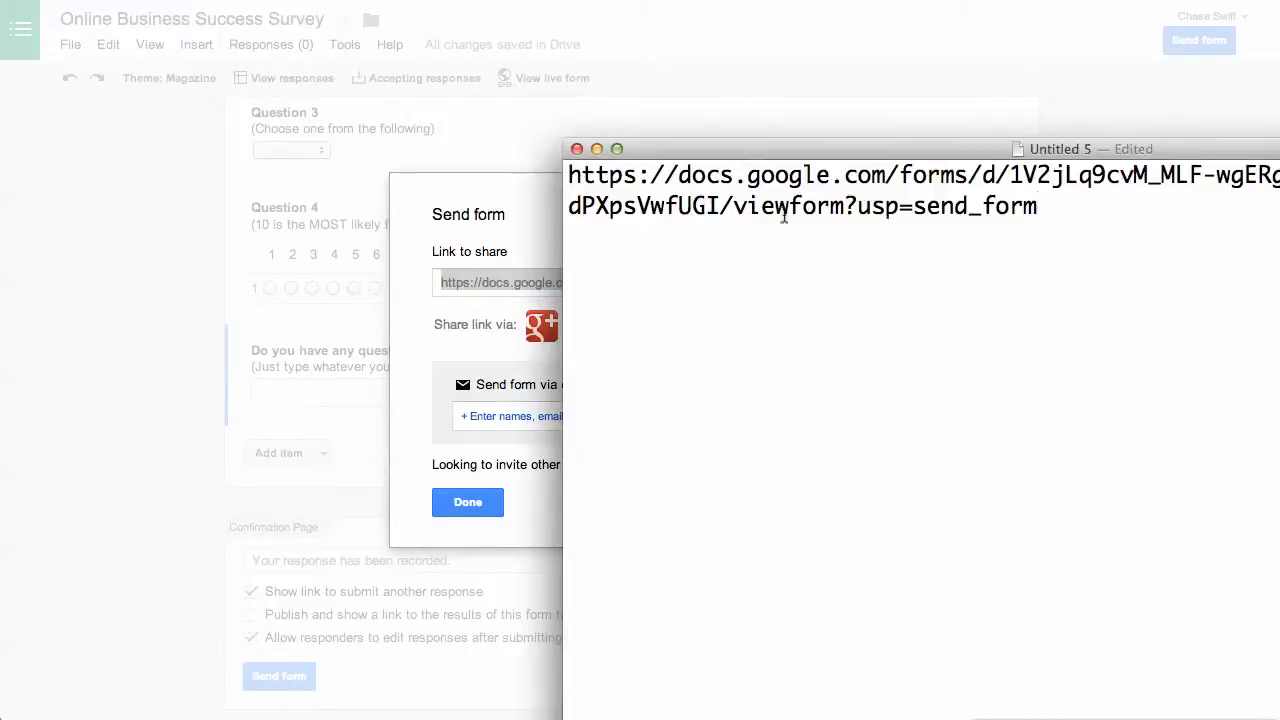
key("super+Tab")
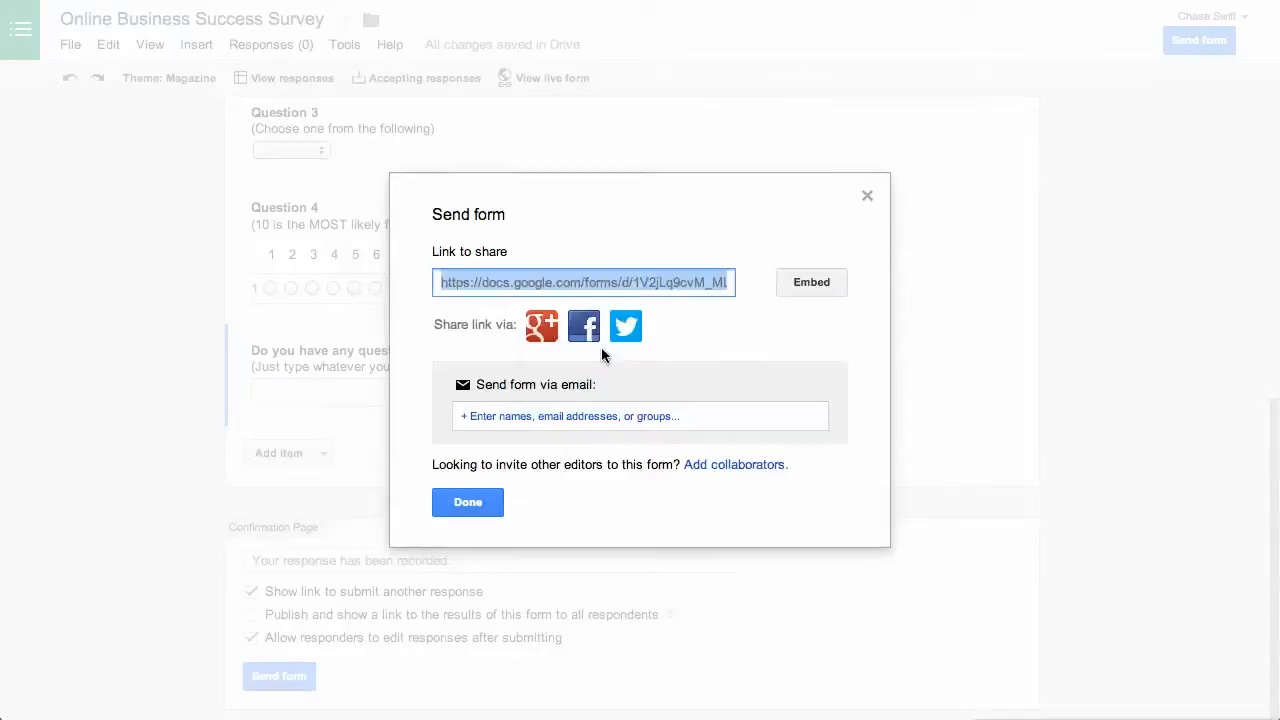
left_click(468, 503)
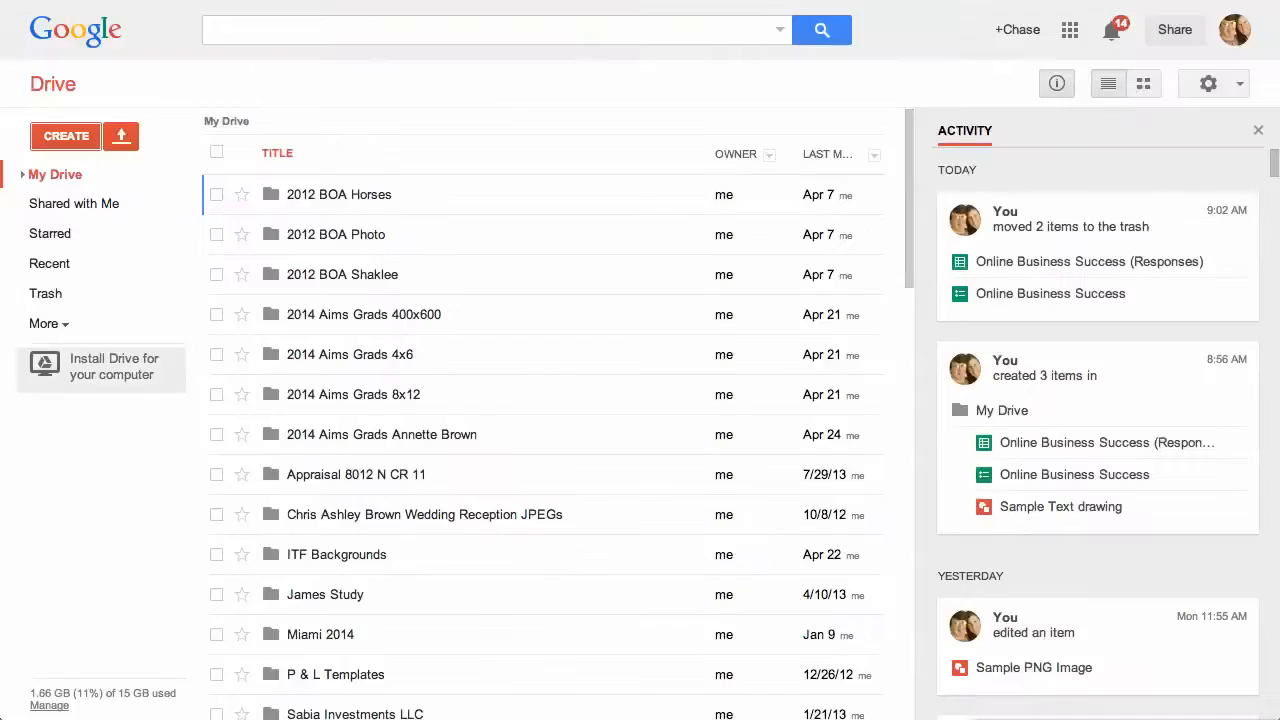
Locate and select the Online Business Success Survey form and its Responses spreadsheet in My Drive
scroll(650, 337, "down", 5)
scroll(645, 337, "down", 8)
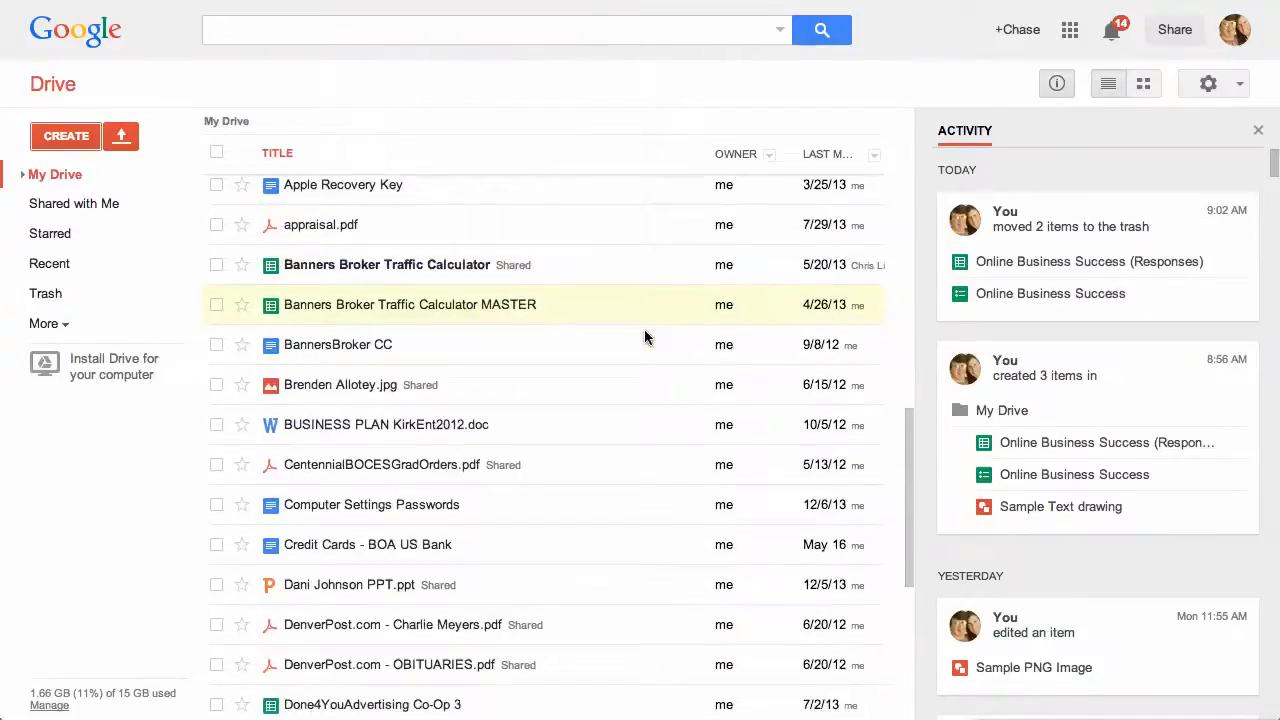
scroll(645, 337, "down", 6)
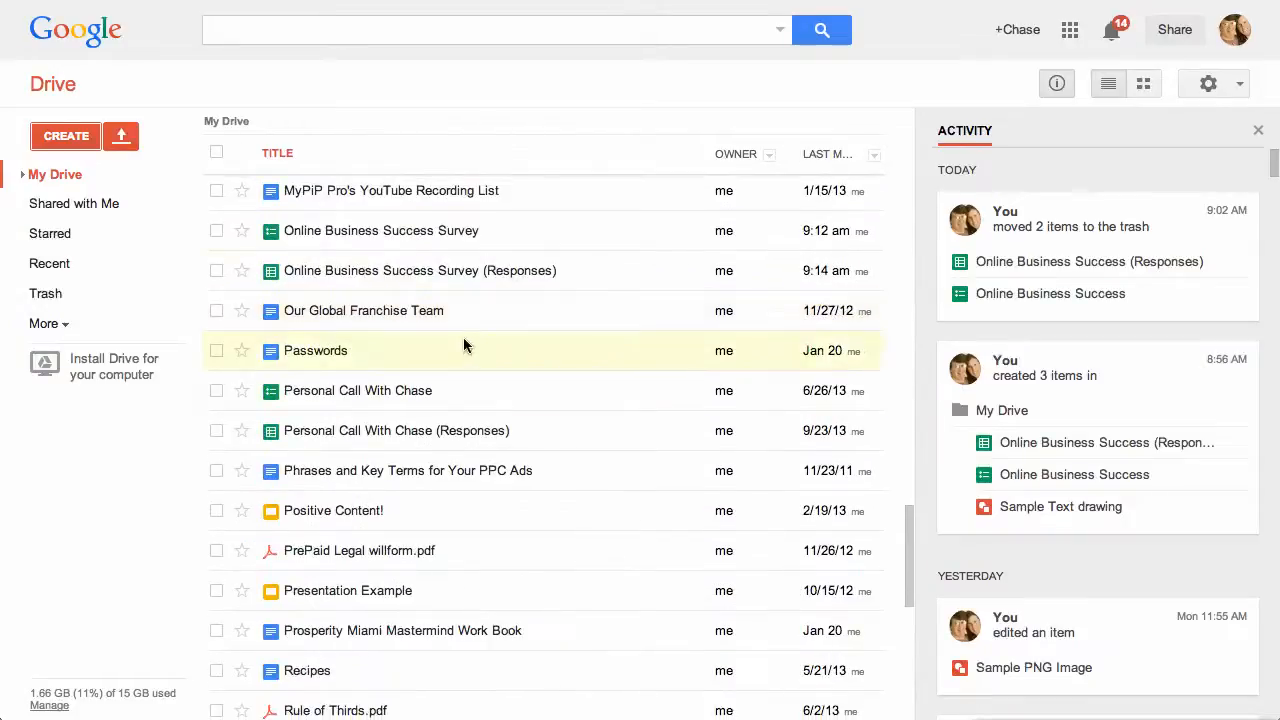
left_click(216, 270)
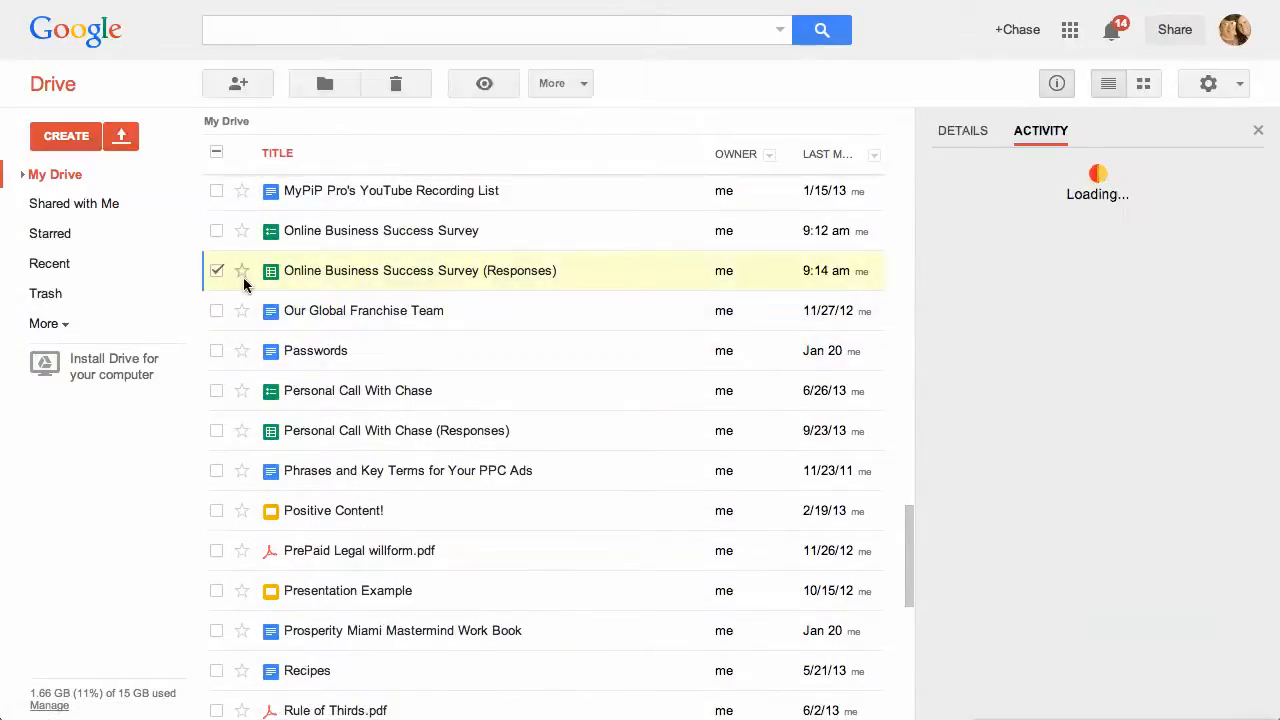
left_click(215, 232)
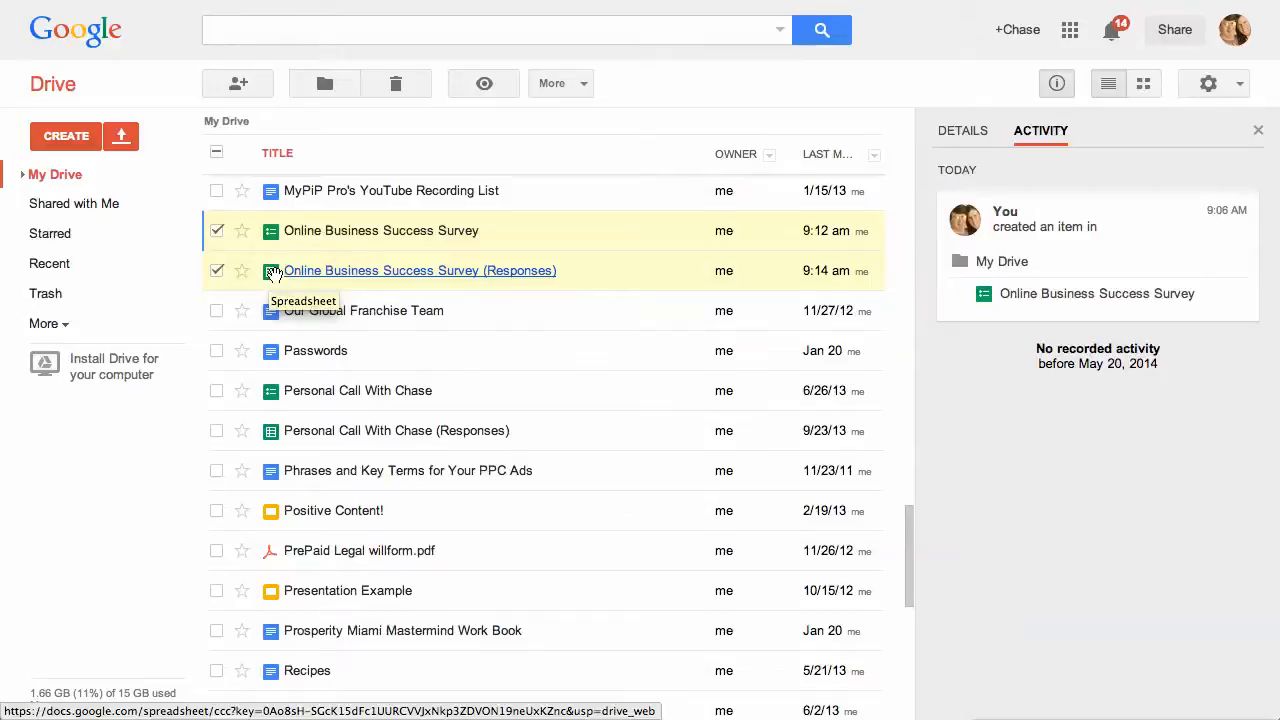
Reopen the Online Business Success Survey form from Drive and select its share link in the sending options
left_click(394, 232)
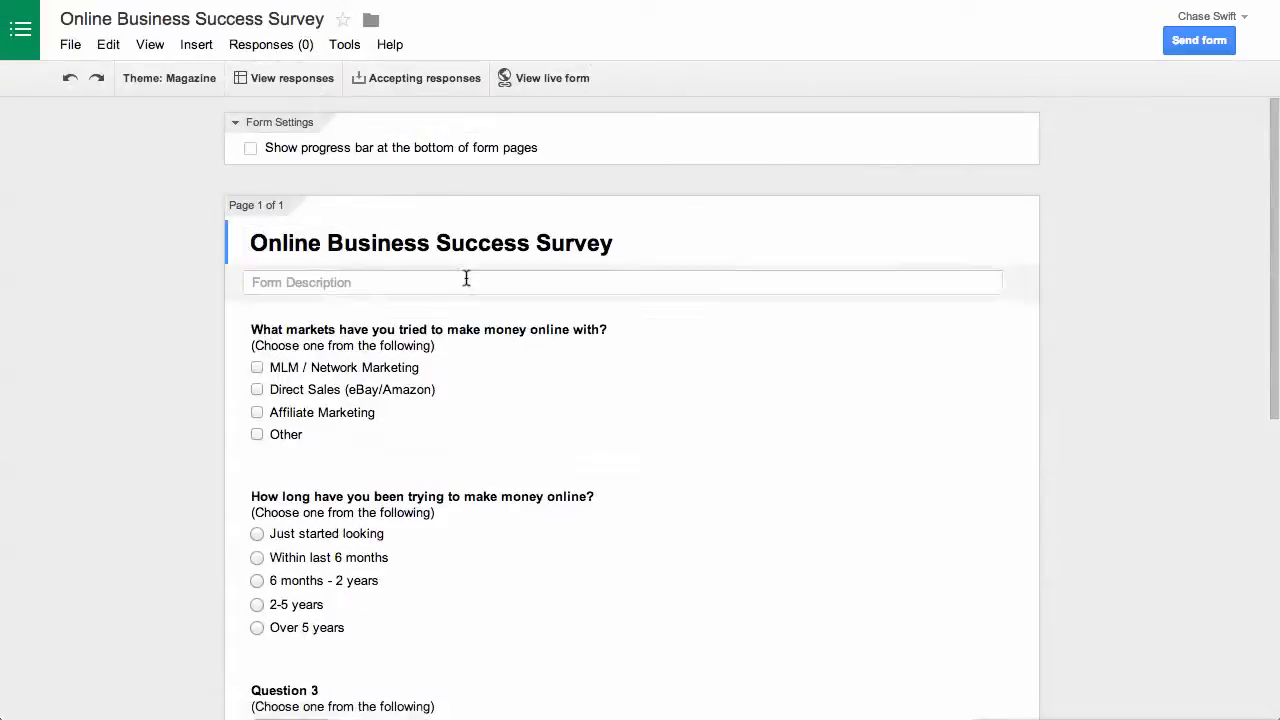
scroll(556, 335, "down", 6)
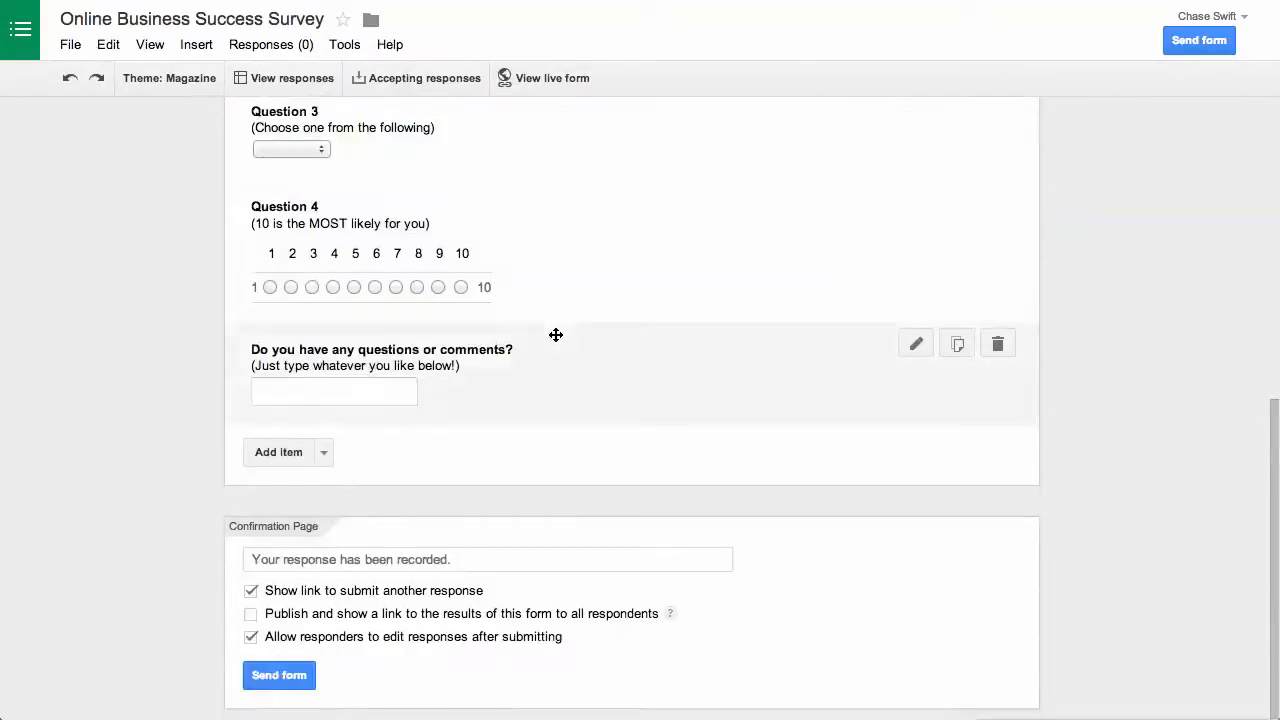
left_click(283, 680)
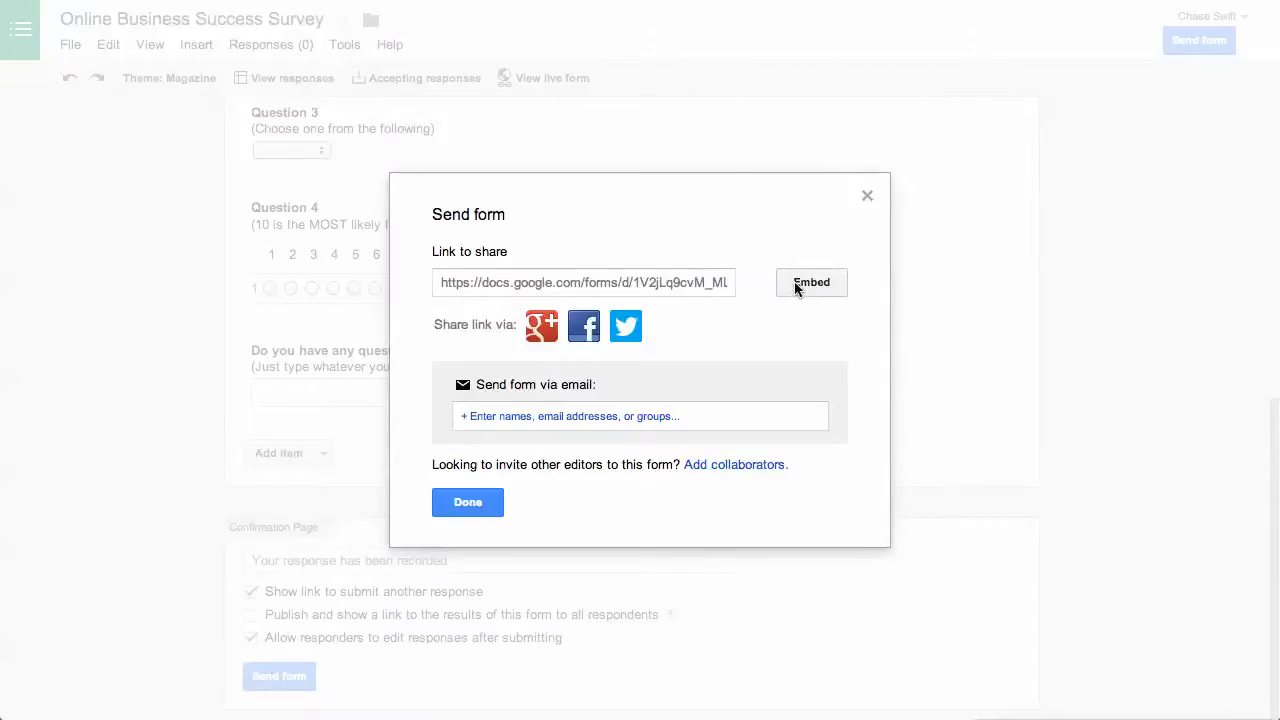
left_click(570, 284)
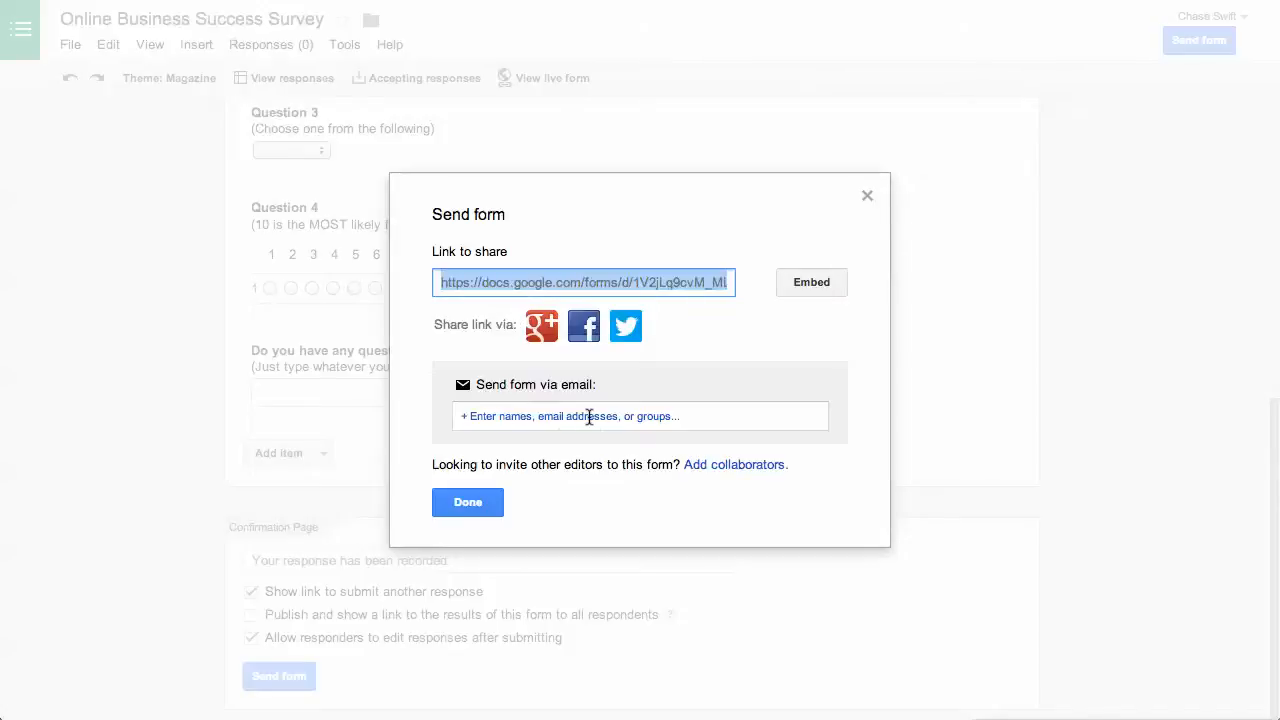
Close the Send form dialog and open the live form to review its questions down to the Submit button
left_click(470, 503)
scroll(500, 480, "up", 6)
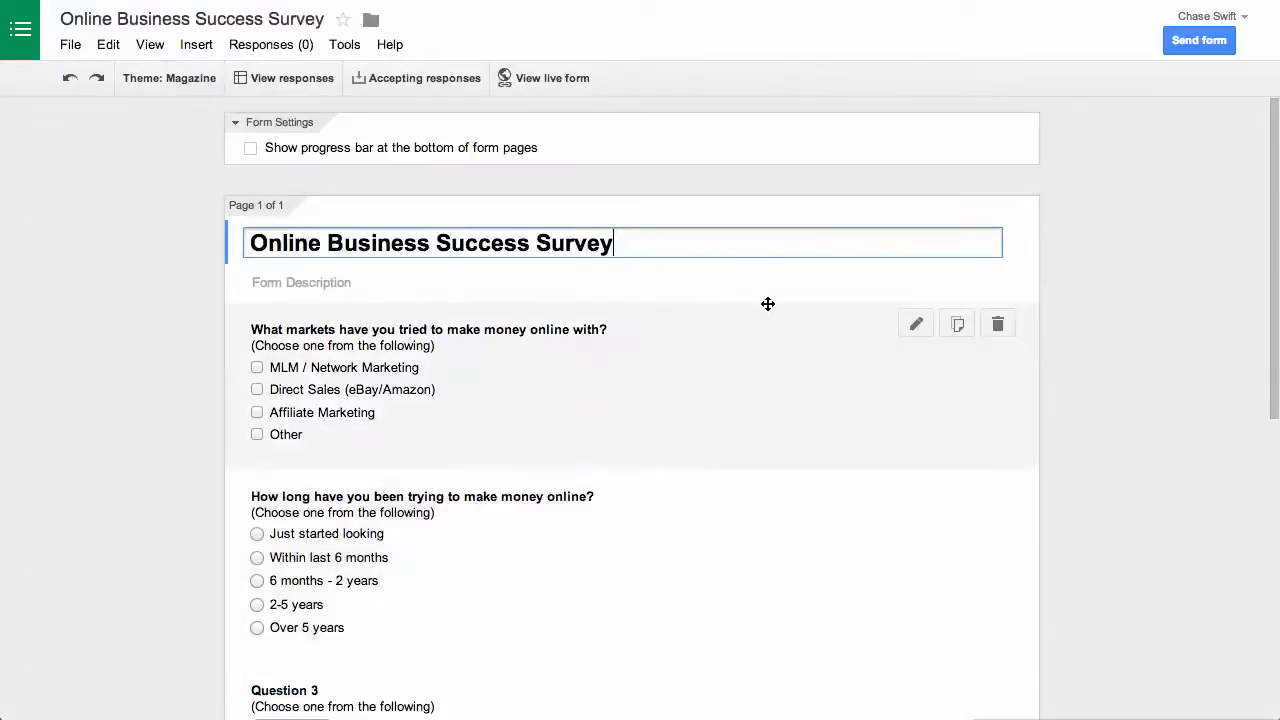
left_click(541, 78)
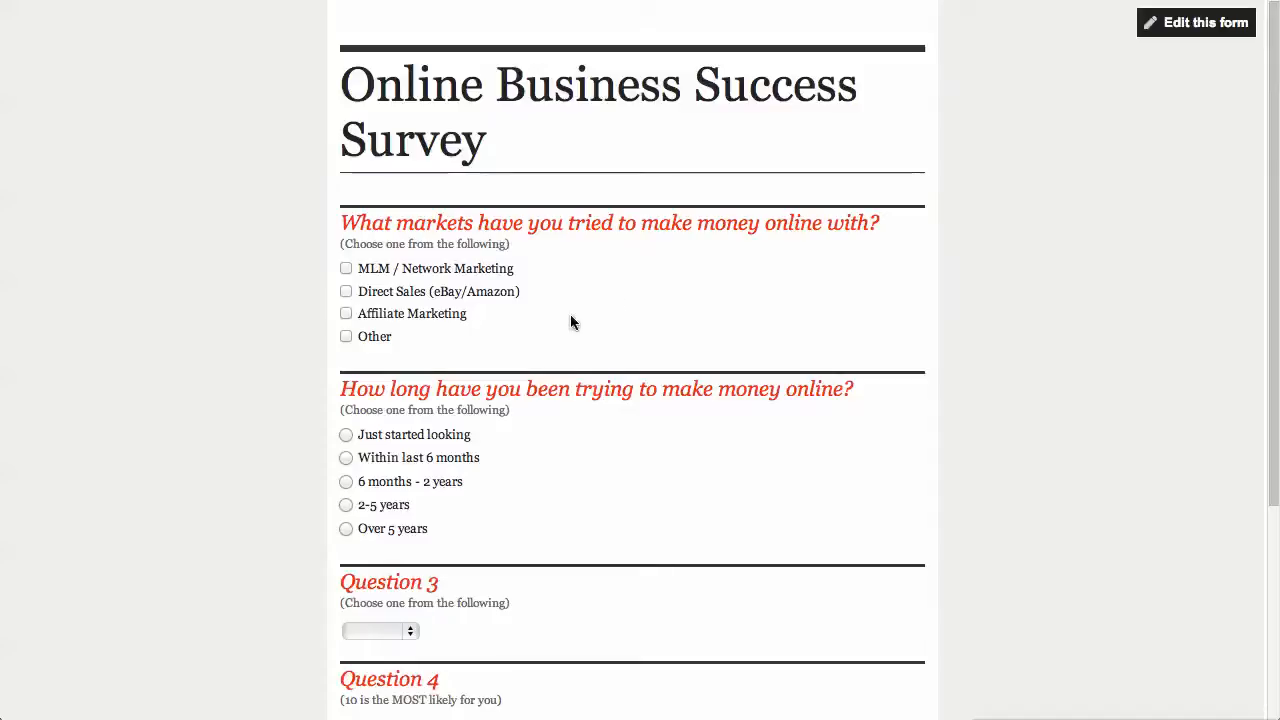
scroll(548, 458, "down", 5)
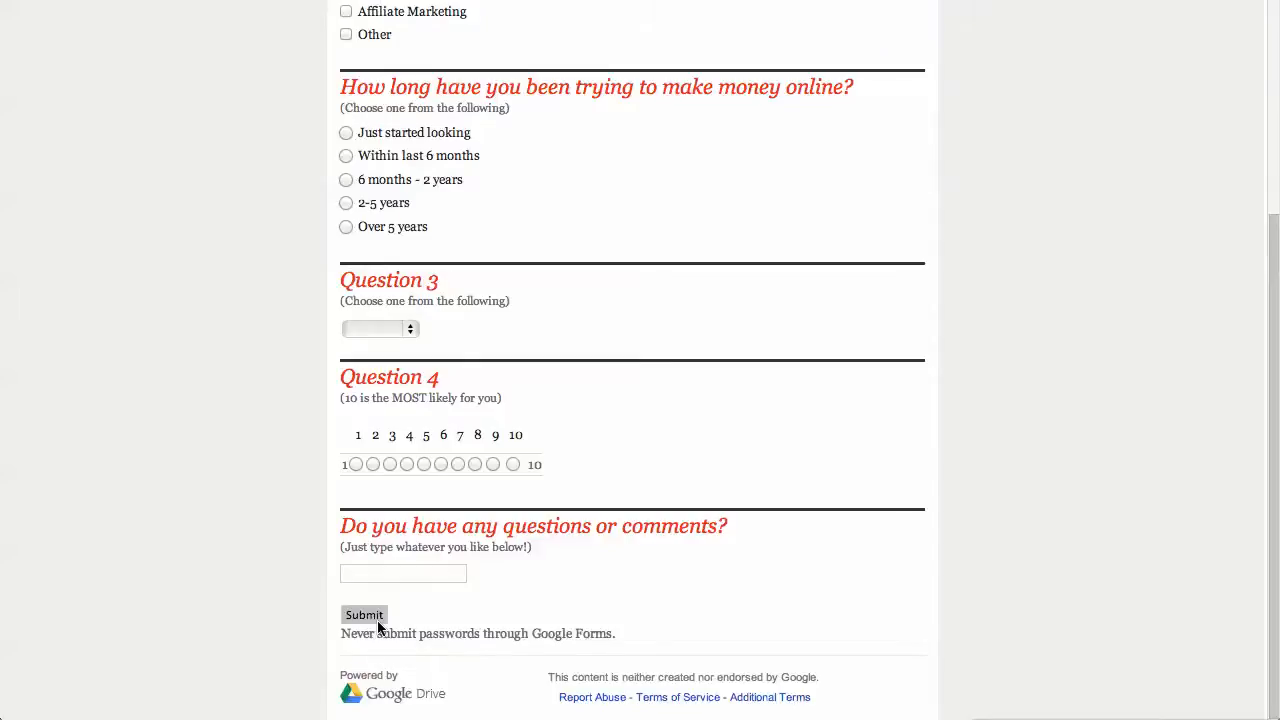
scroll(423, 602, "up", 5)
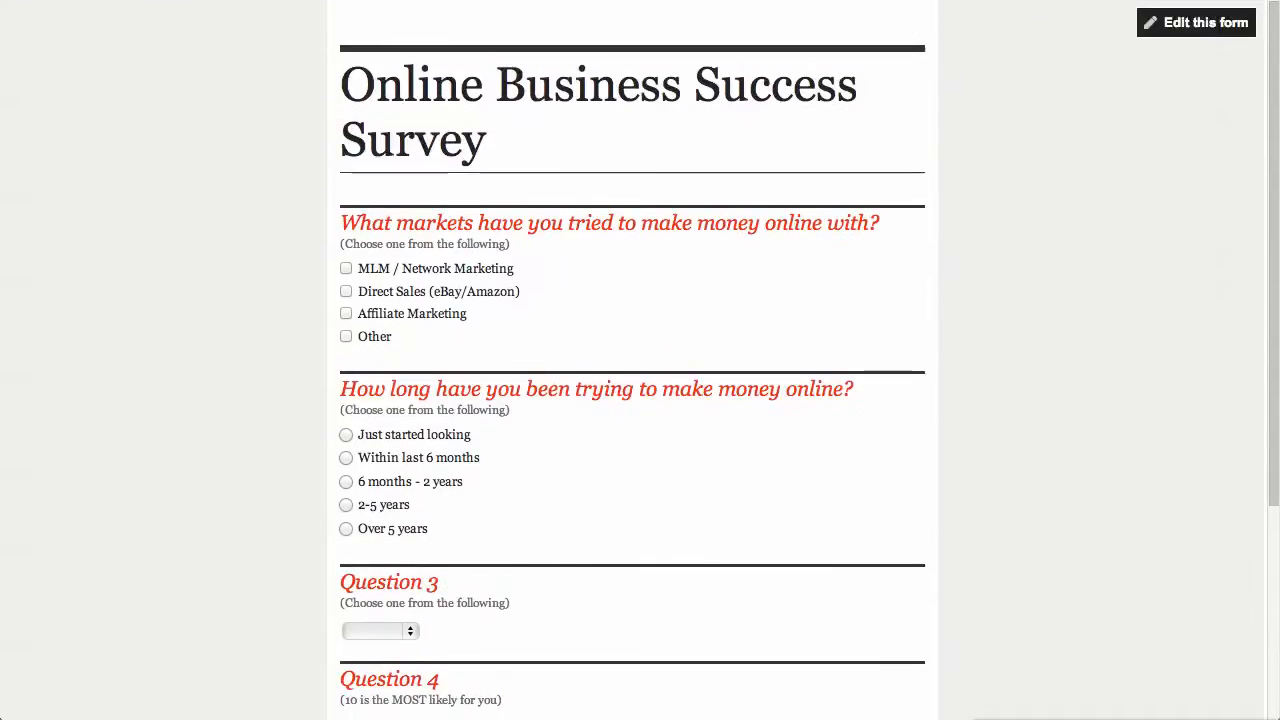
Leave the live form for Google Drive and sign out of the Google account
left_click(1196, 22)
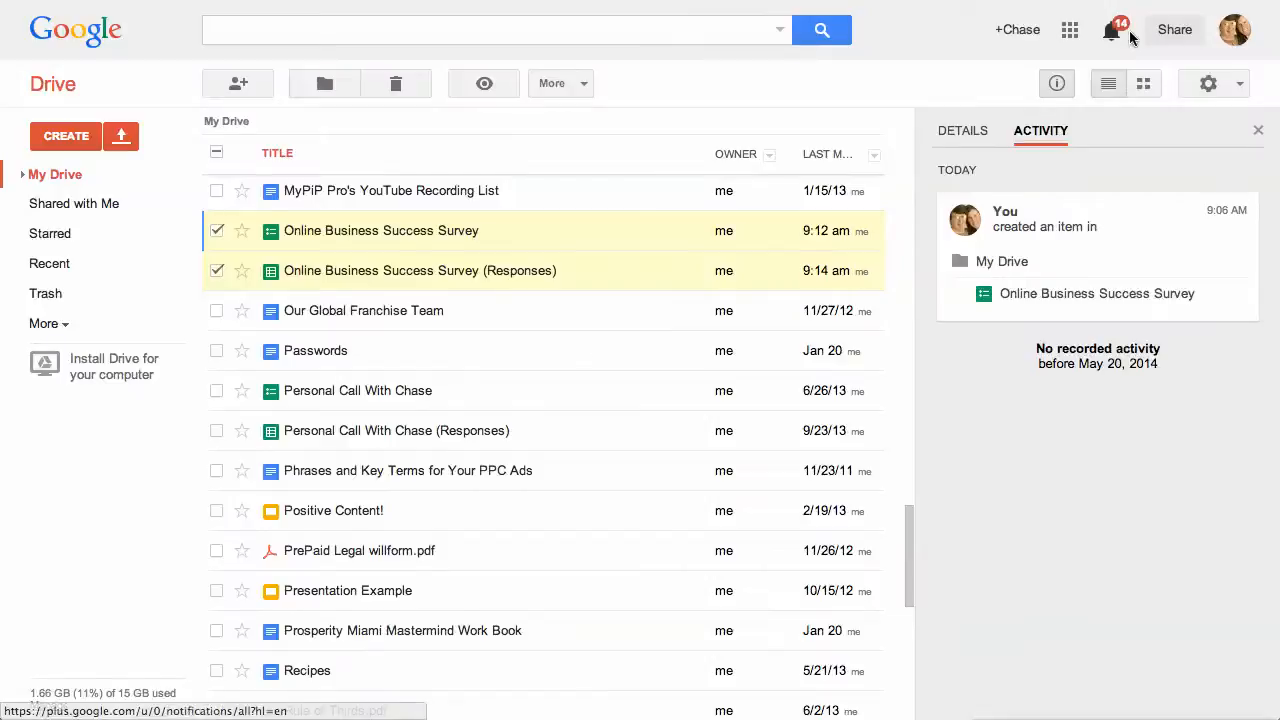
left_click(1235, 29)
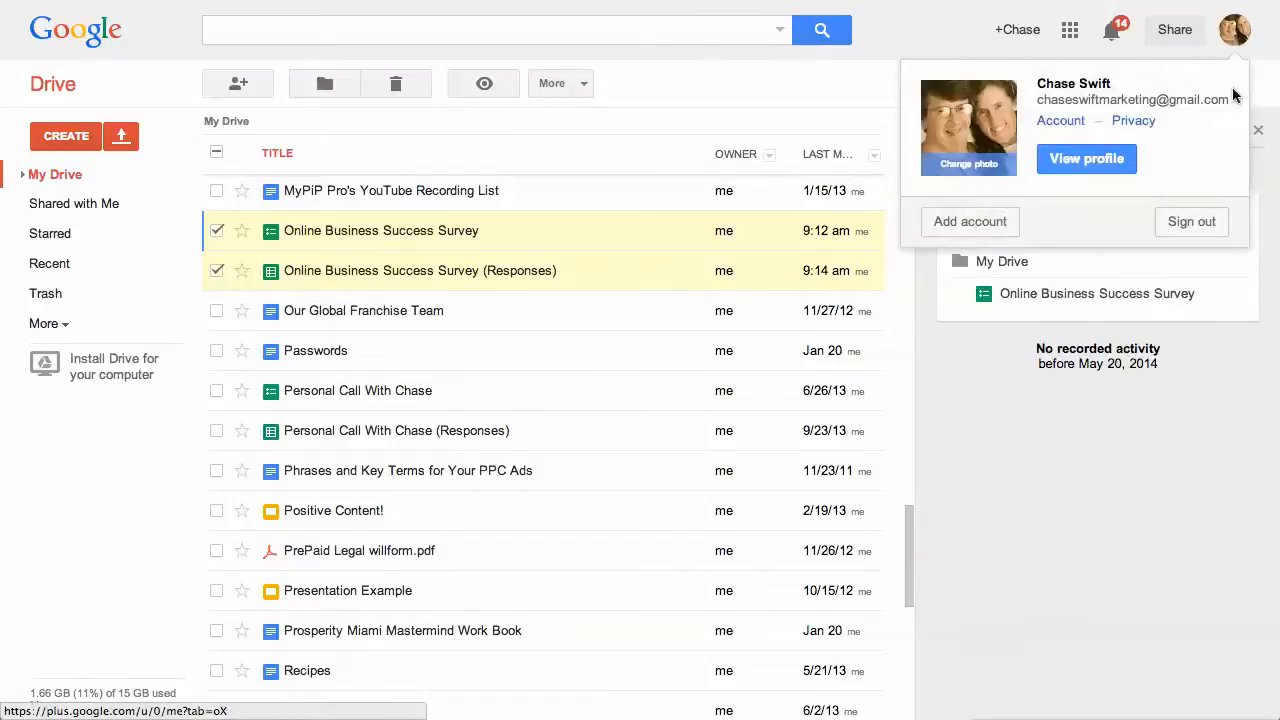
left_click(1190, 222)
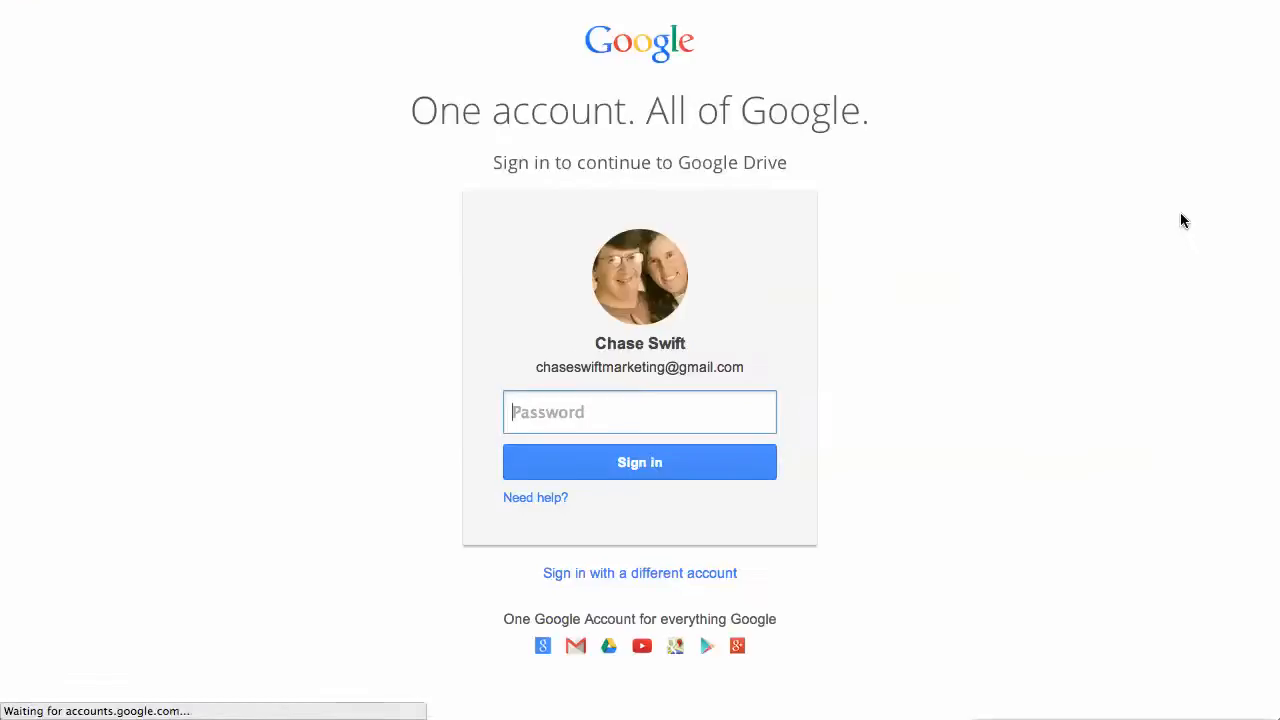
Open the survey's copied share link in a new browser tab
key("super+t")
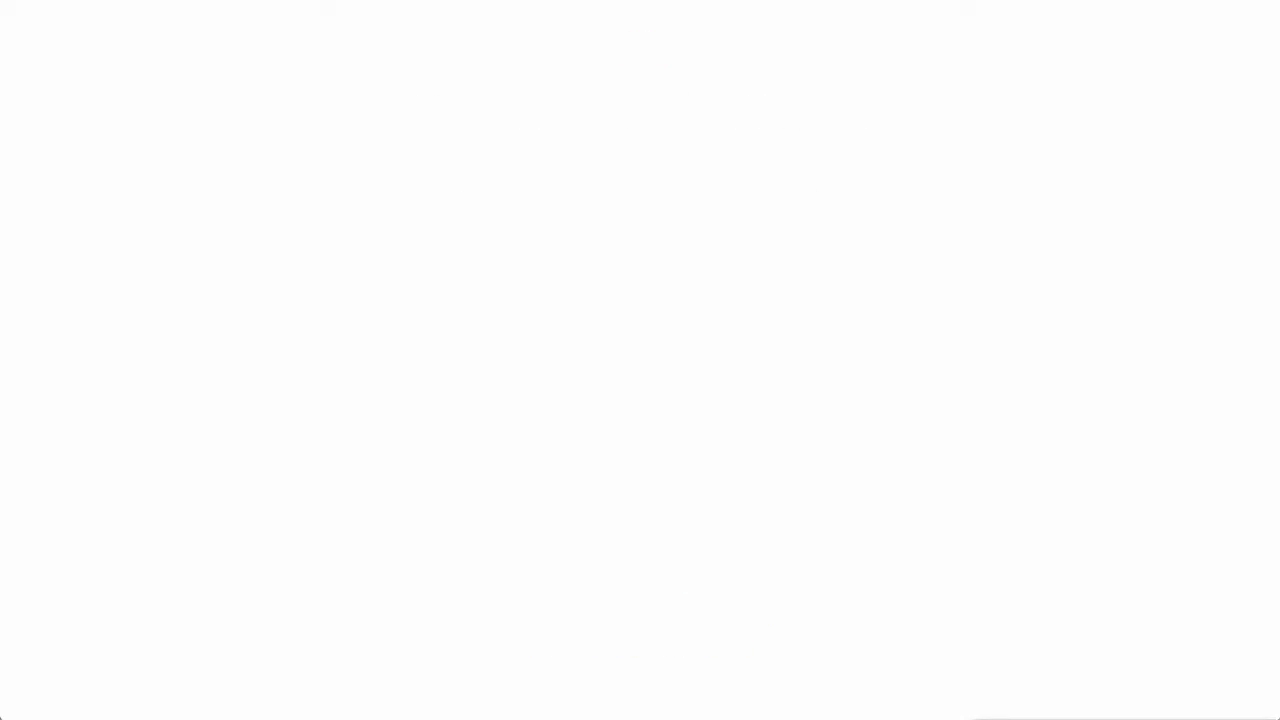
key("super+v")
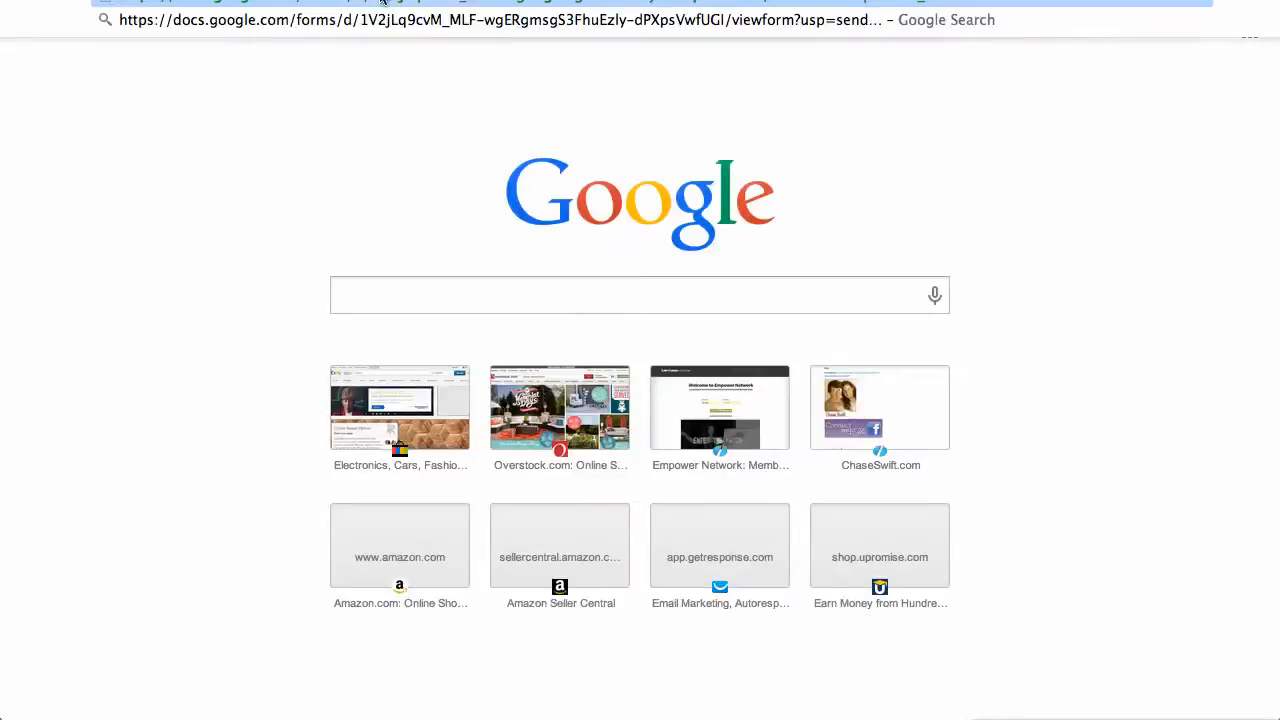
key("Return")
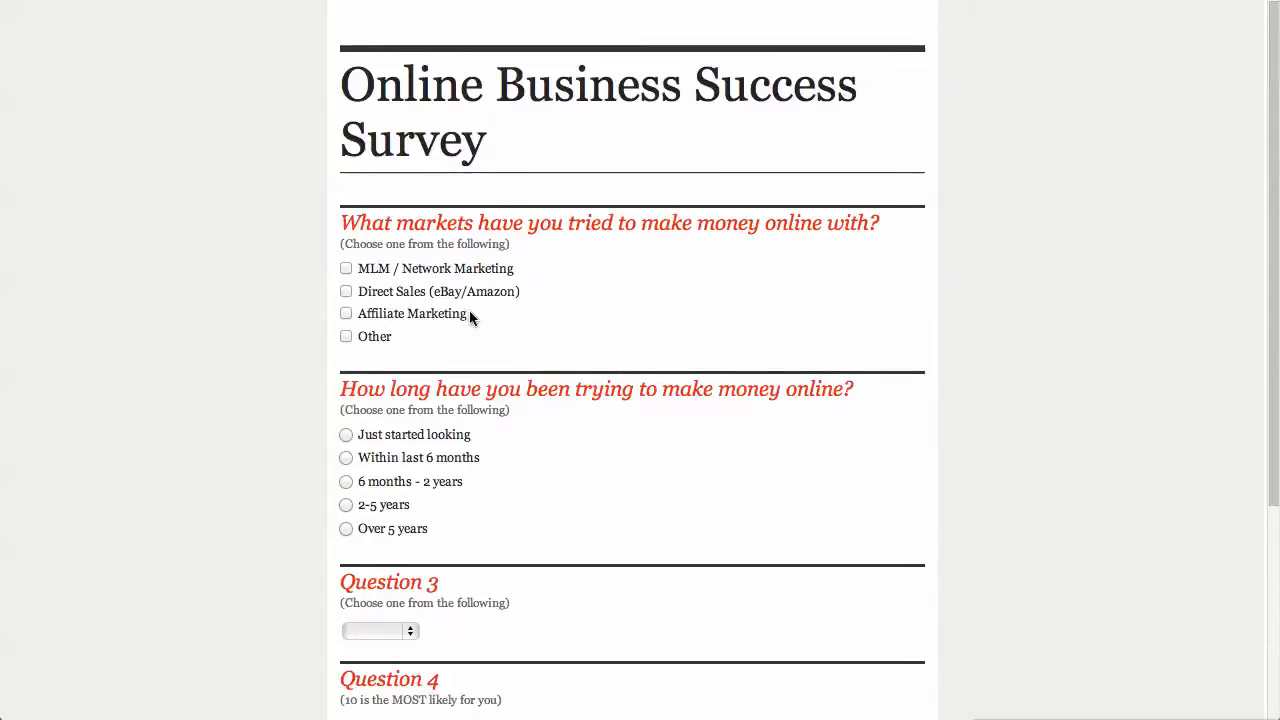
Answer the first three survey questions with MLM / Network Marketing, Over 5 years and Option 3
left_click(347, 271)
scroll(475, 355, "down", 5)
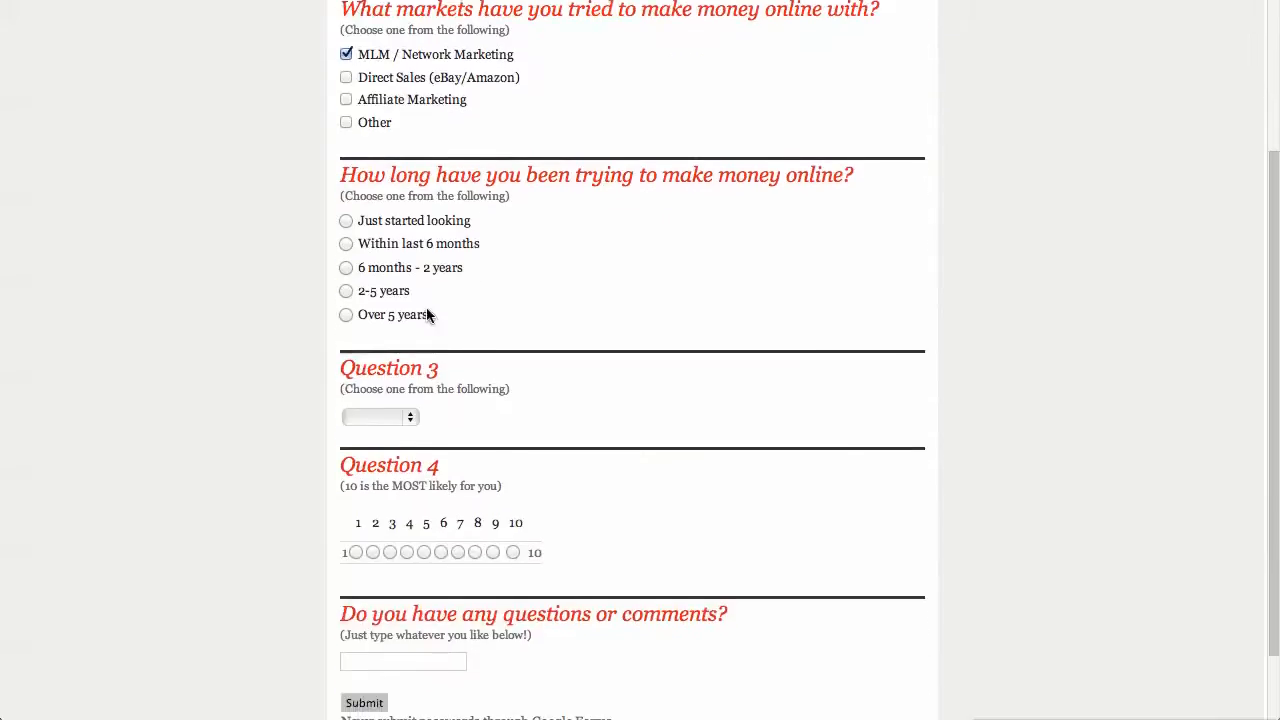
left_click(346, 312)
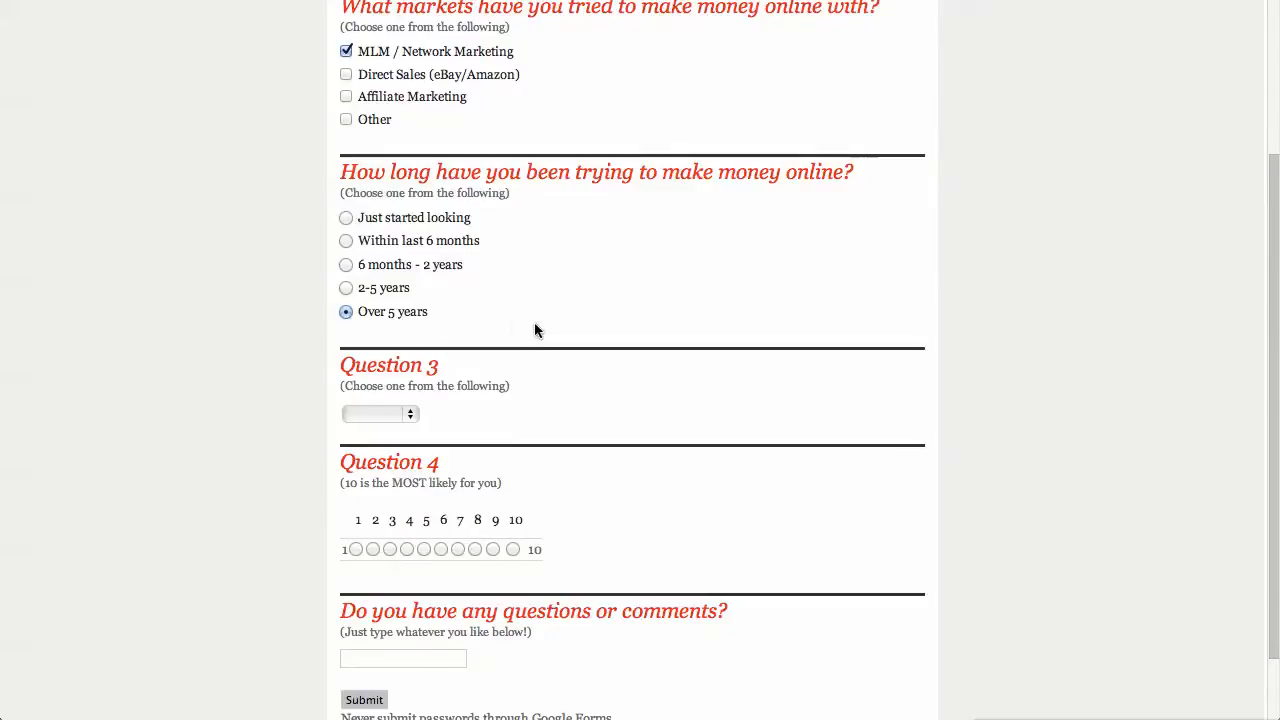
scroll(534, 325, "down", 2)
left_click(386, 327)
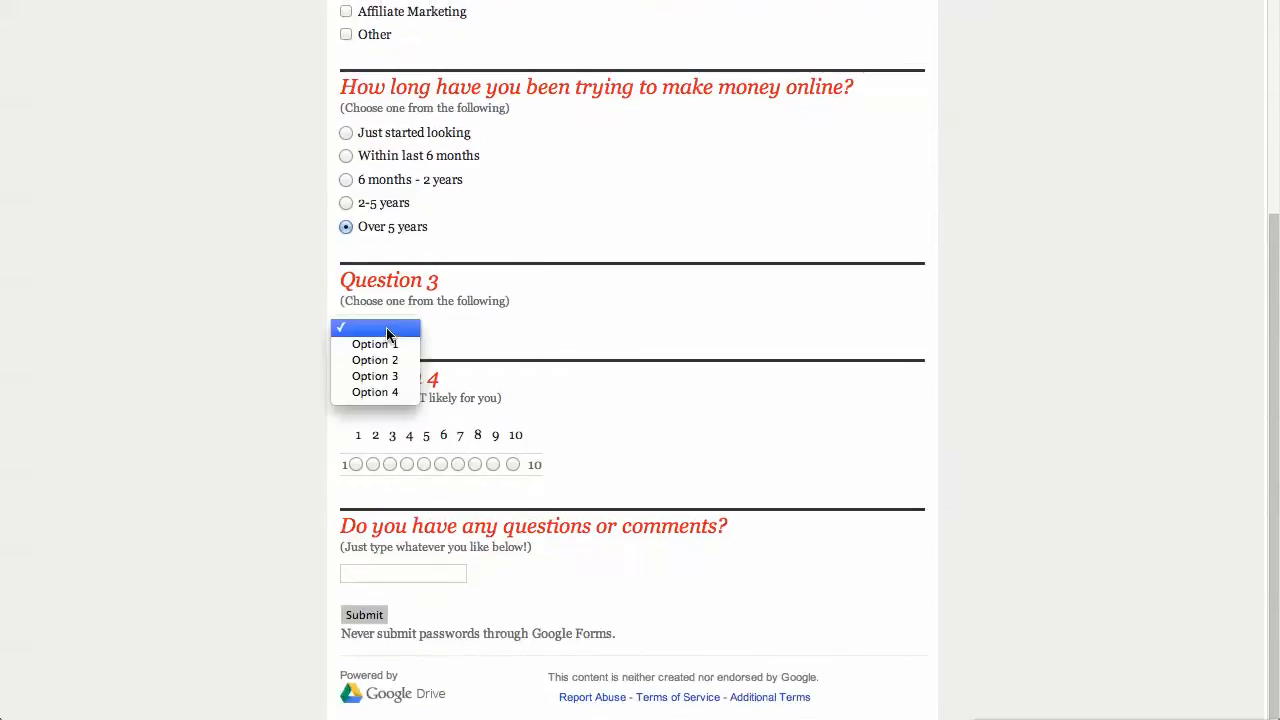
left_click(388, 378)
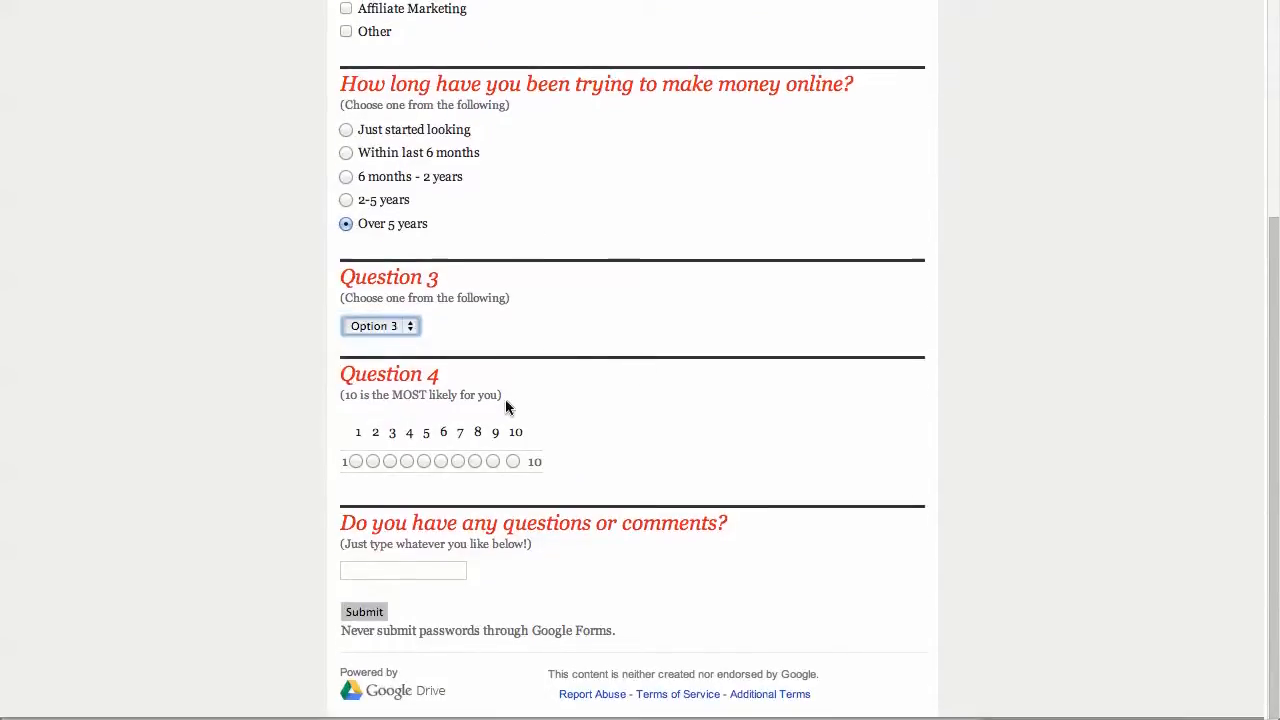
Rate Question 4 as 8, enter the comment "This is awesome!" and submit the survey response
left_click(476, 464)
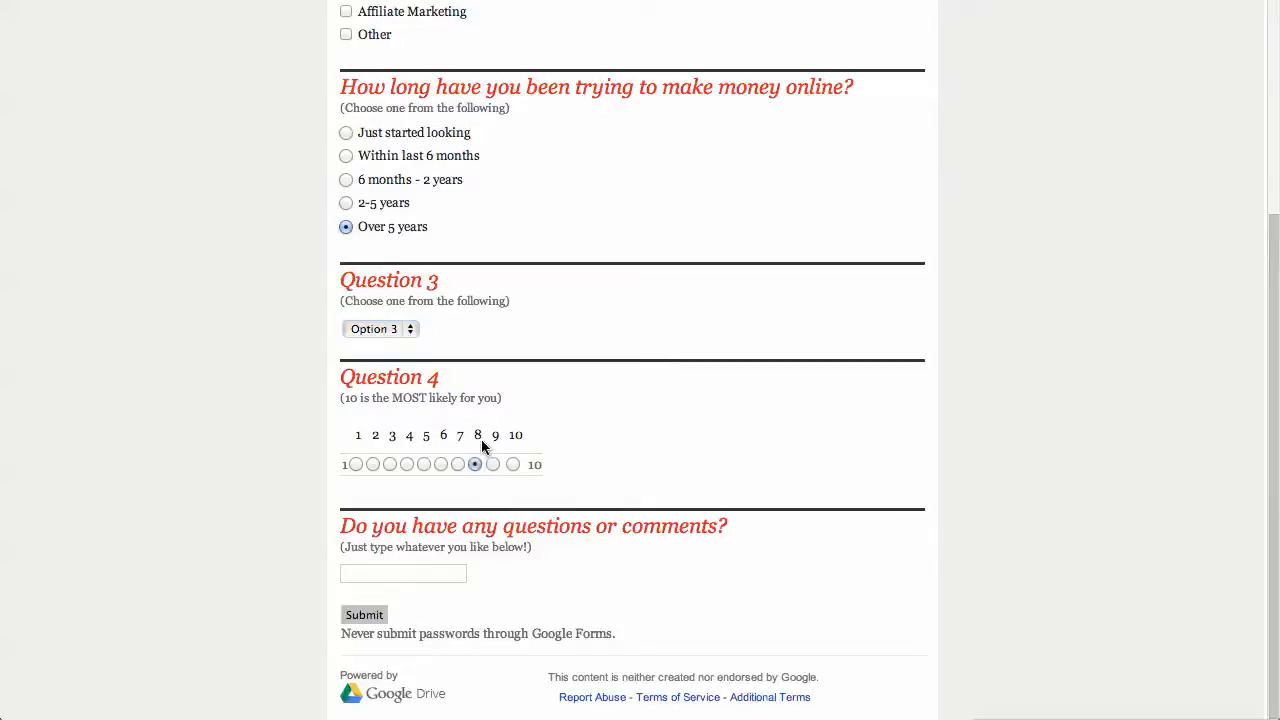
scroll(569, 417, "down", 2)
left_click(404, 574)
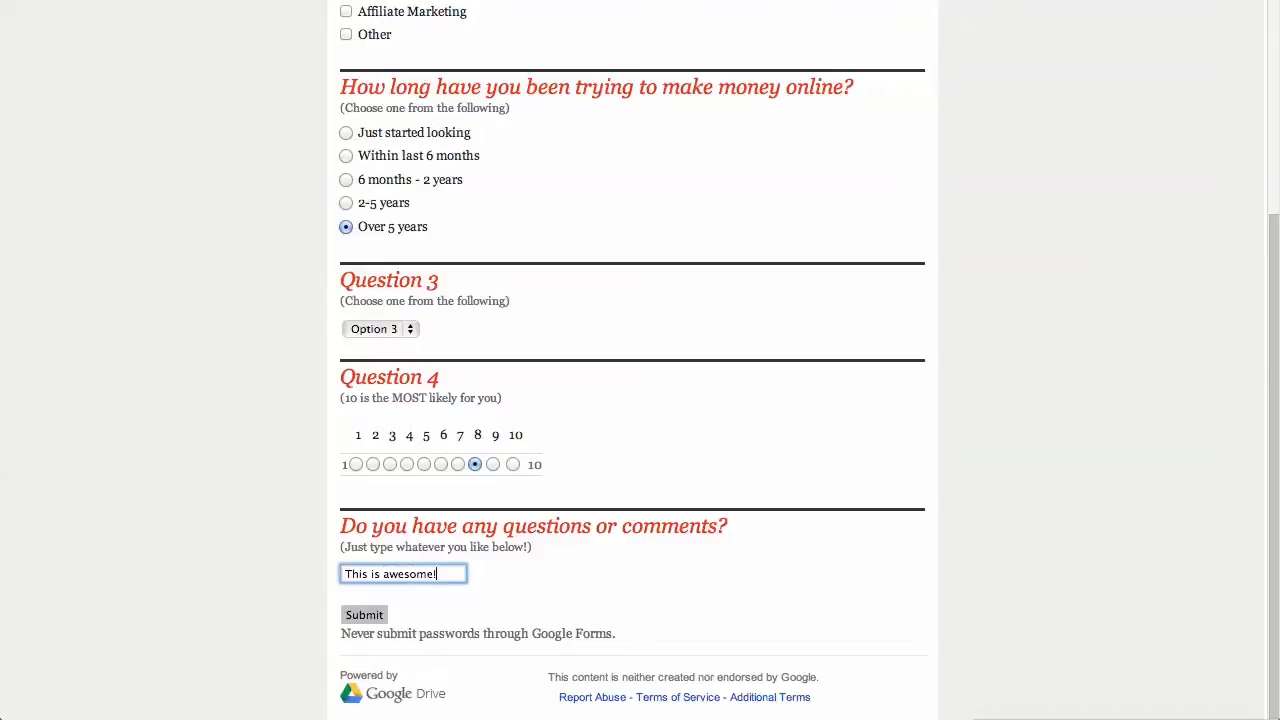
left_click(364, 614)
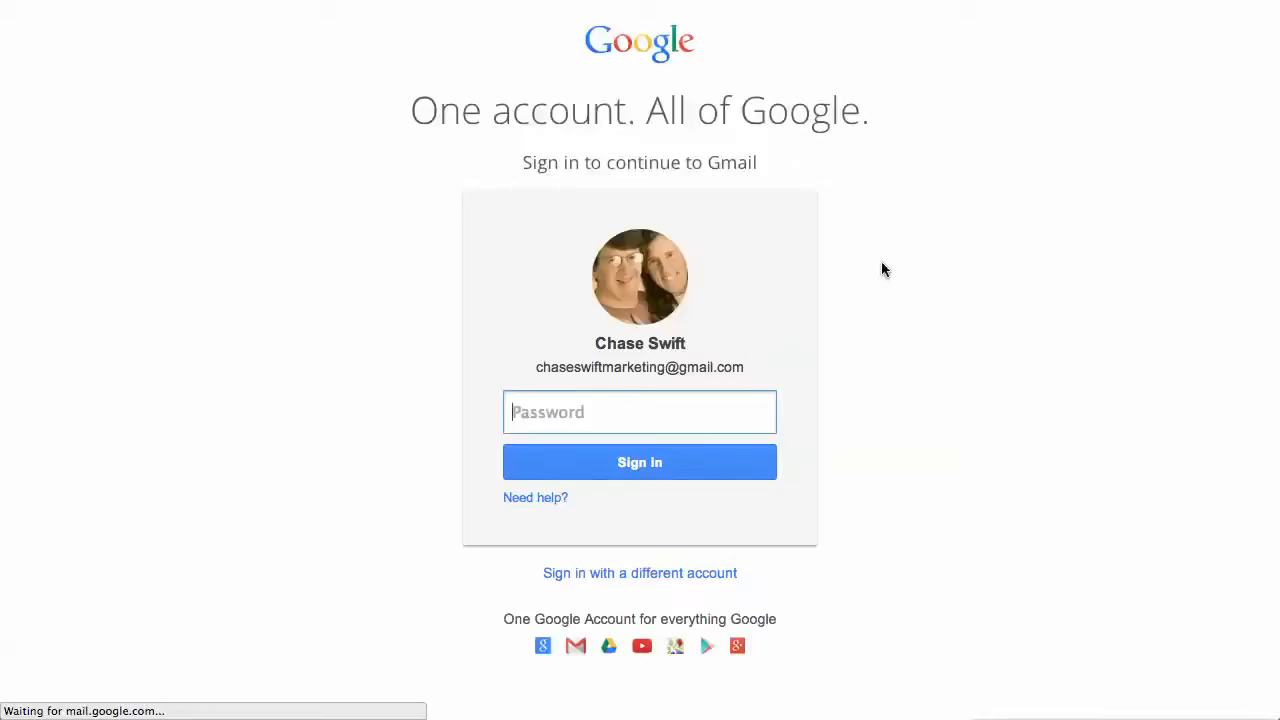
Try to sign in to Gmail with the account password
type("**")
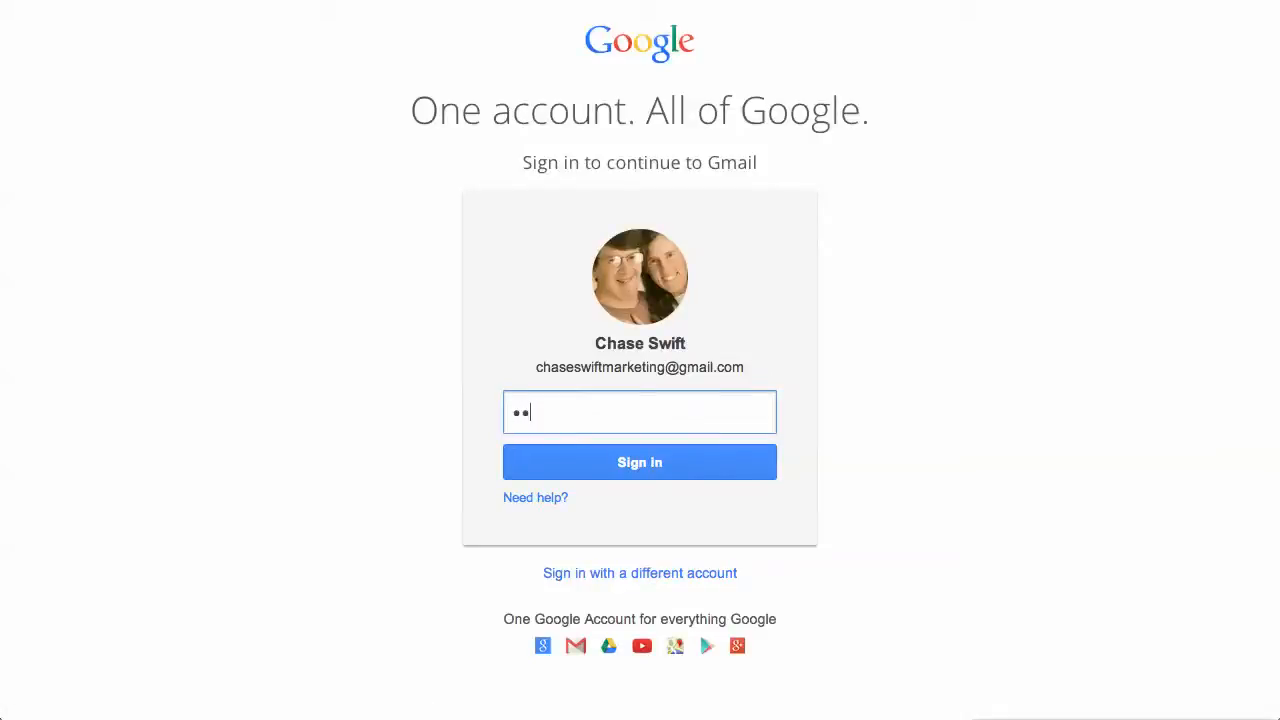
key("BackSpace")
type("**")
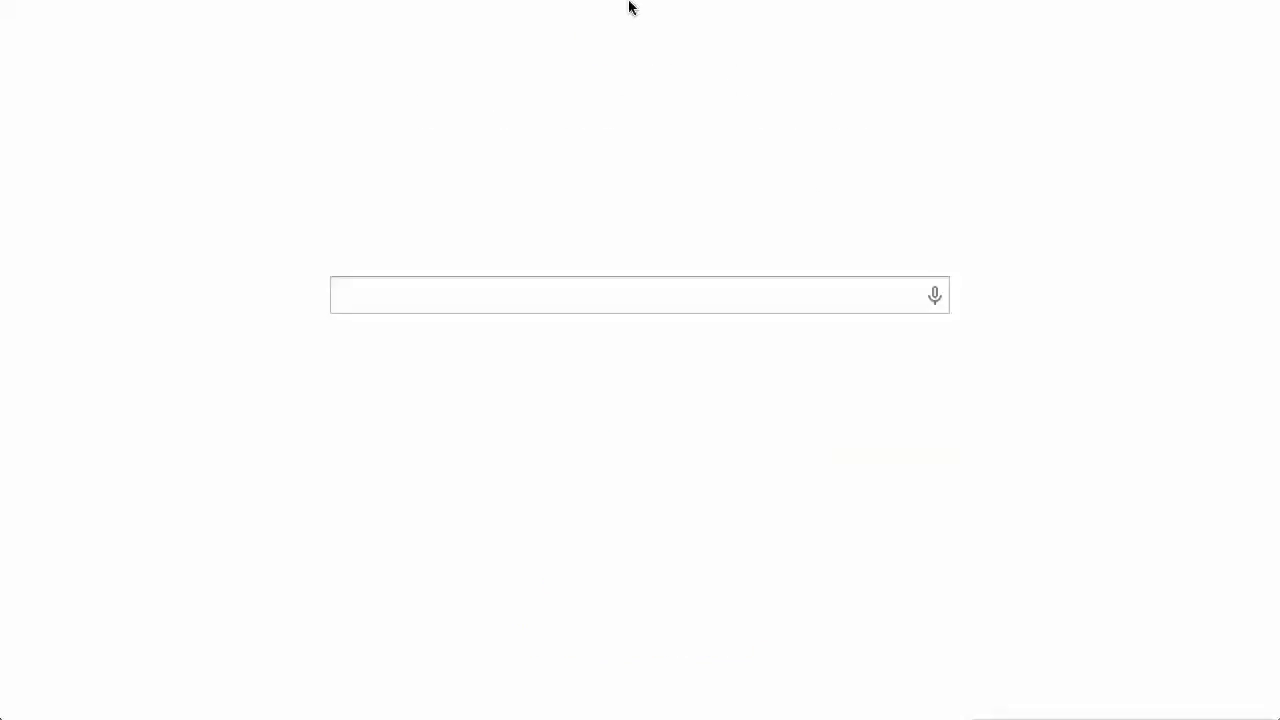
Go to Google Drive from a new browser tab and sign in with the account password
left_click(1247, 35)
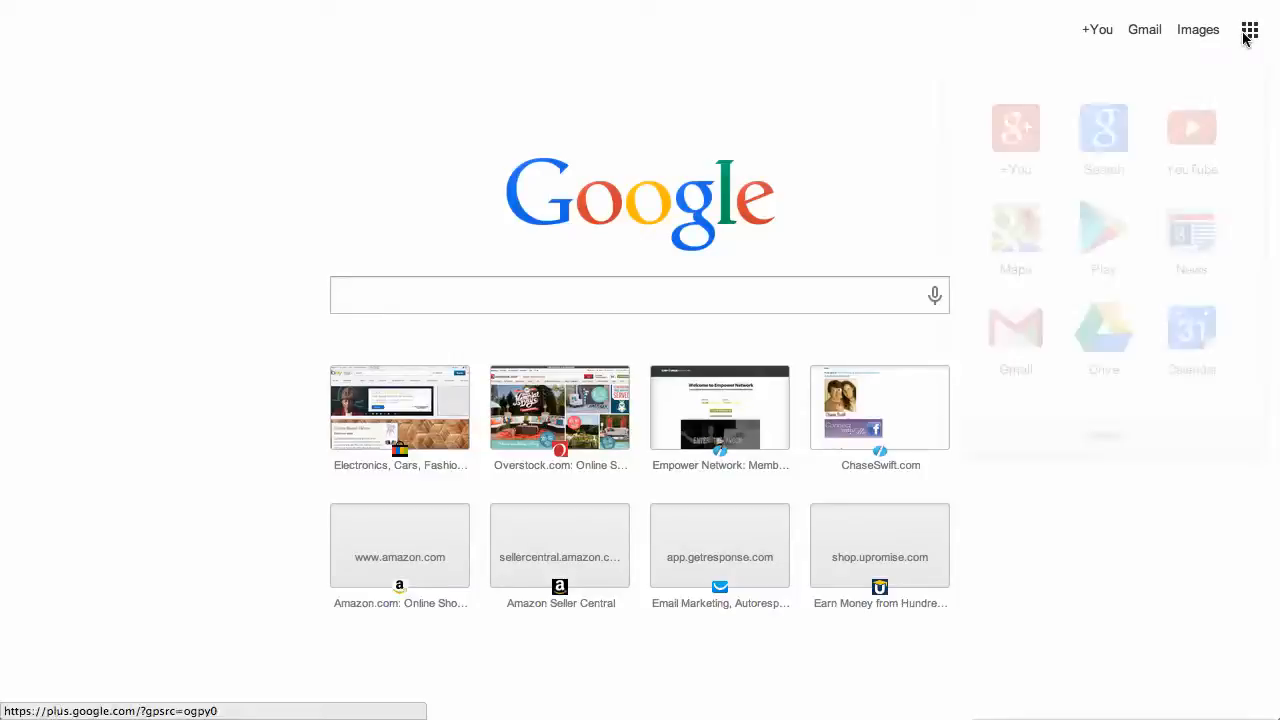
left_click(1118, 336)
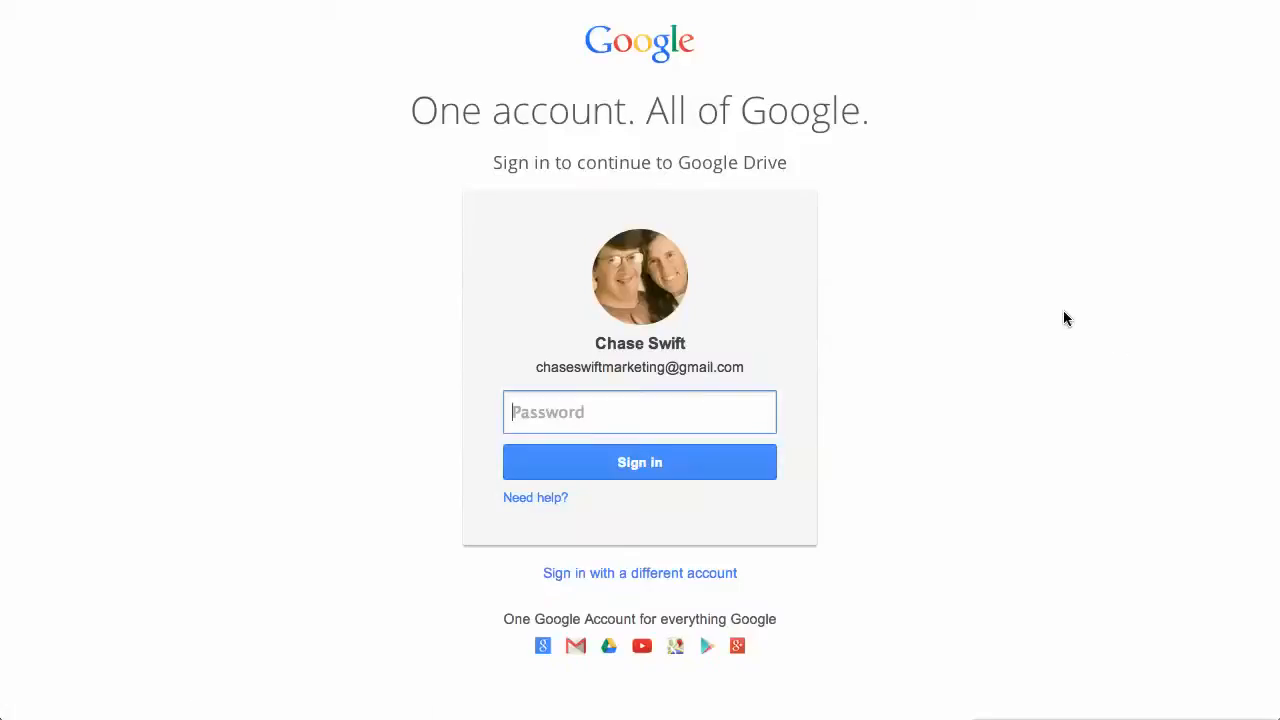
type("•••")
left_click(645, 463)
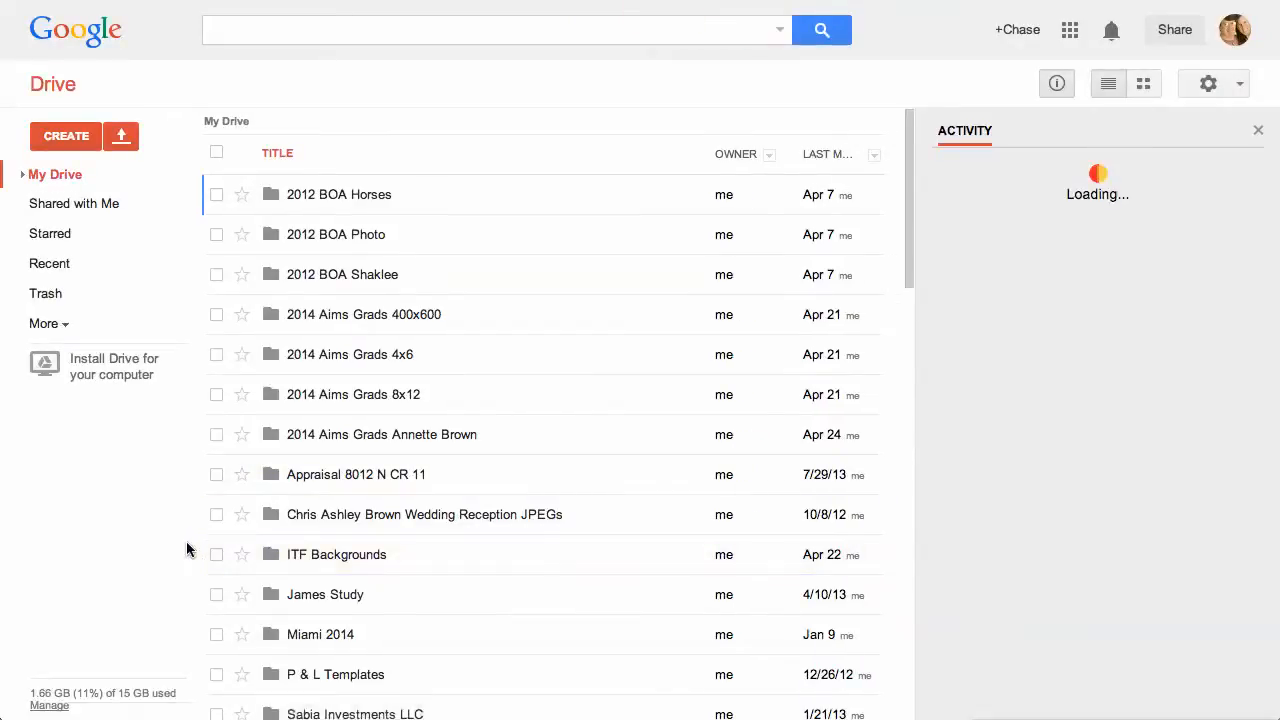
Find the Online Business Success Survey (Responses) spreadsheet in My Drive and open it to view the submitted response
scroll(186, 549, "down", 4)
scroll(350, 540, "down", 10)
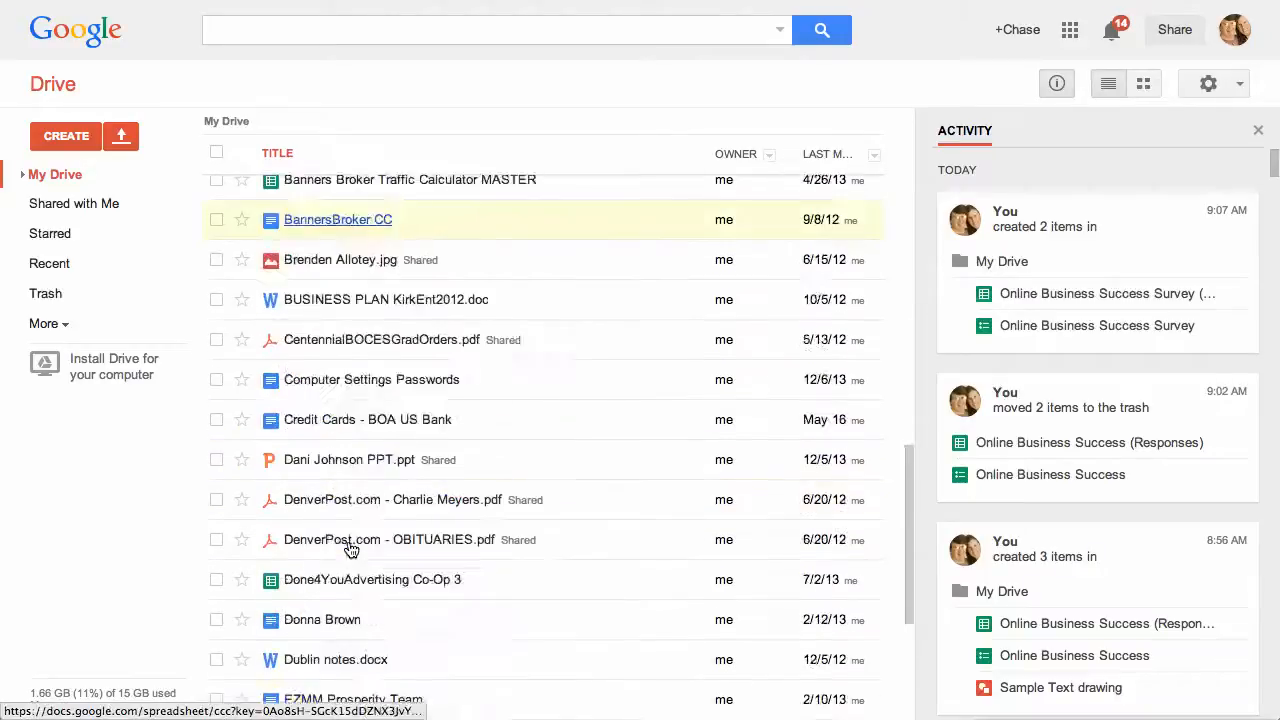
scroll(350, 545, "down", 10)
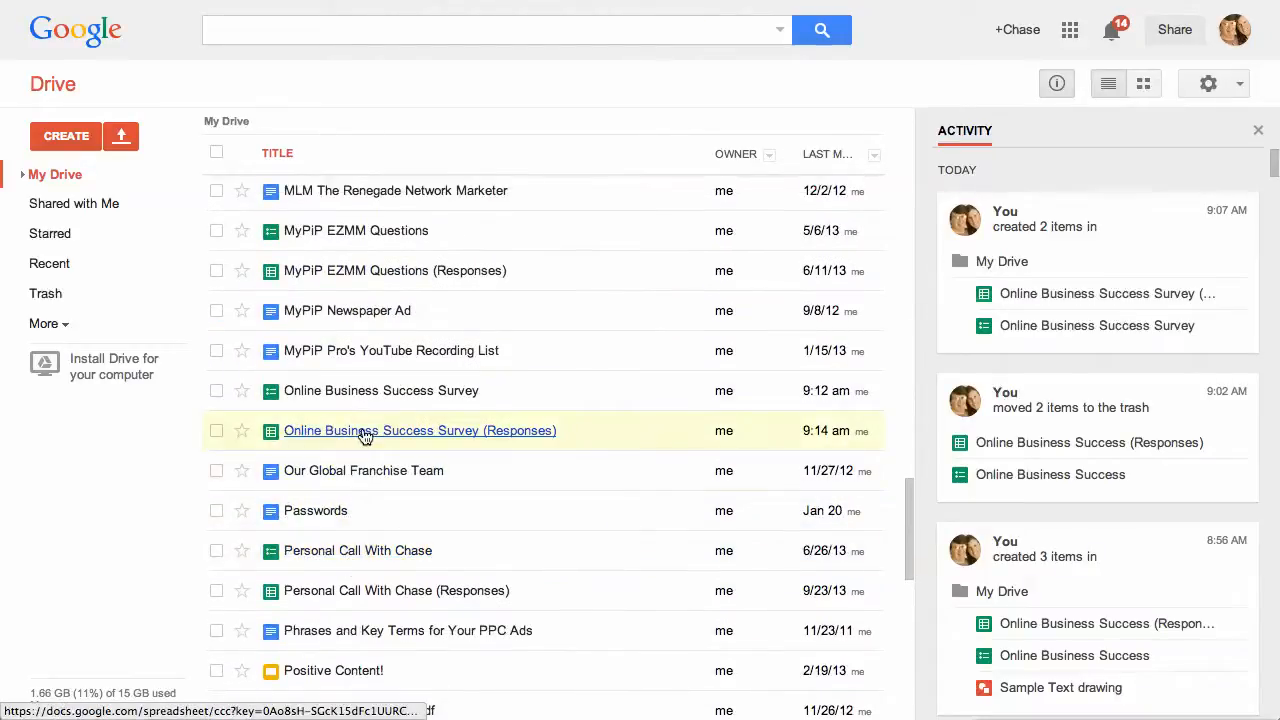
left_click(365, 434)
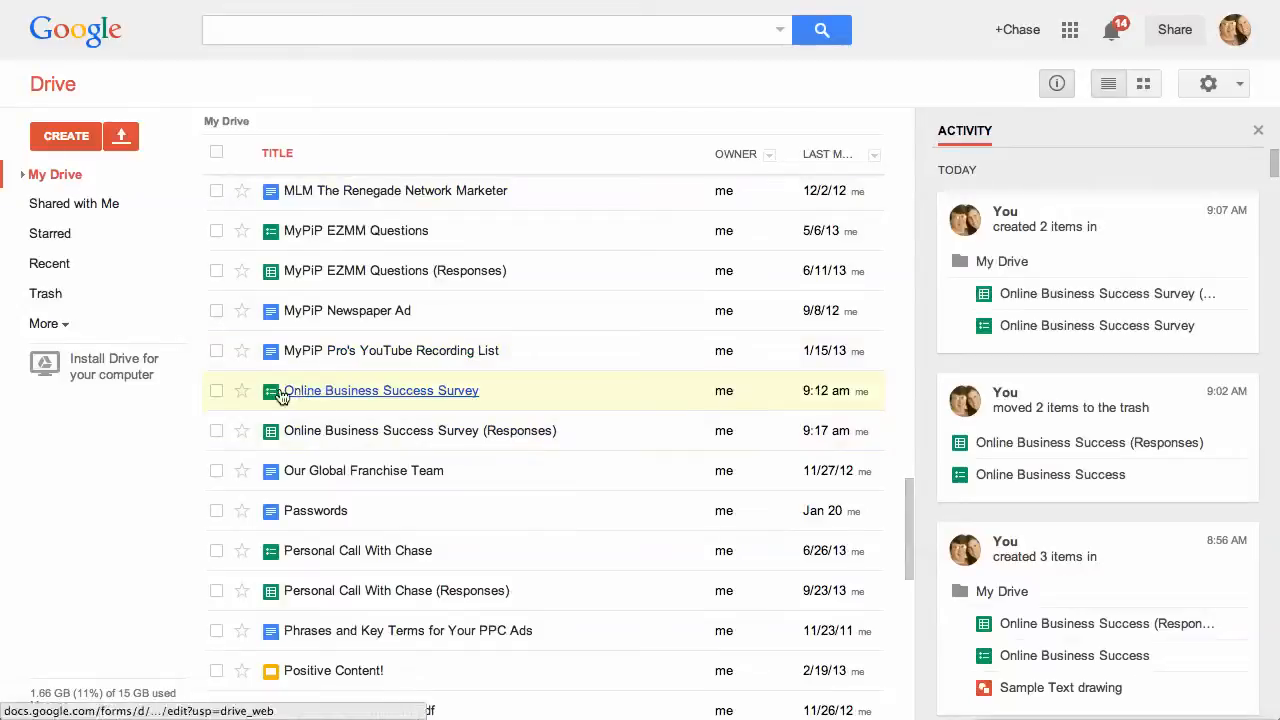
Select and open the Online Business Success Survey form in My Drive, and review its live version
left_click(212, 388)
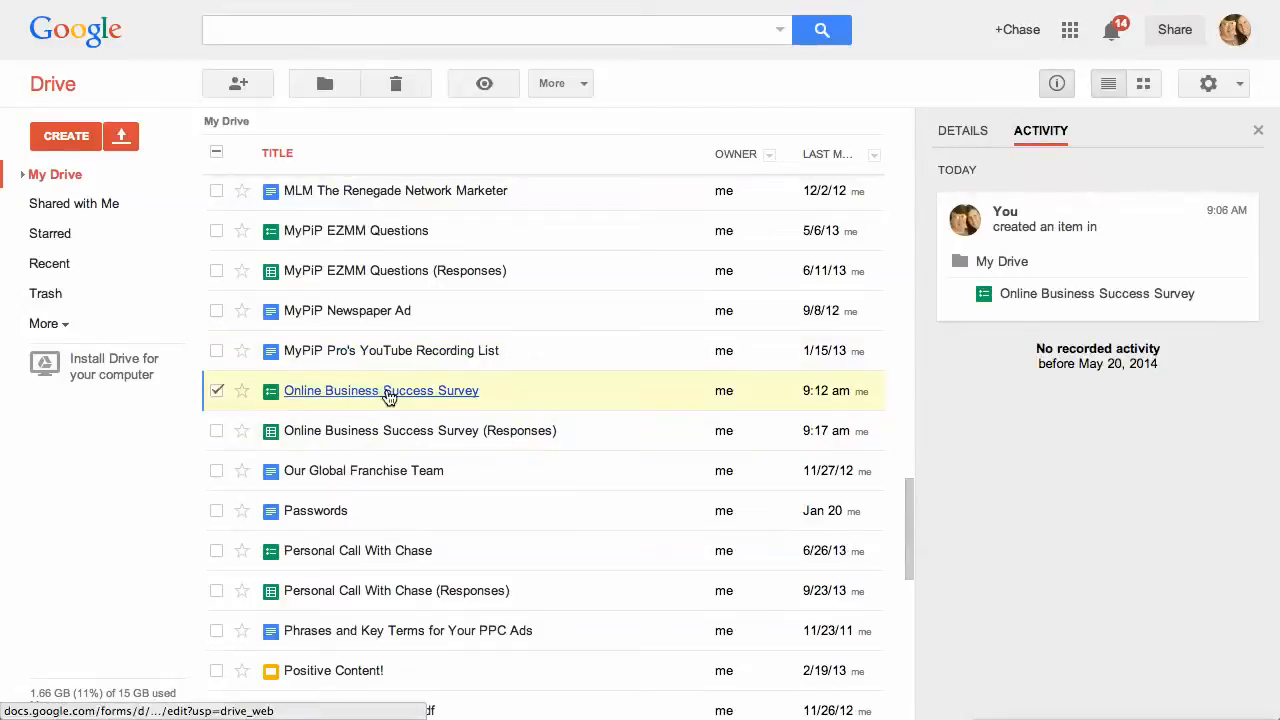
left_click(367, 395)
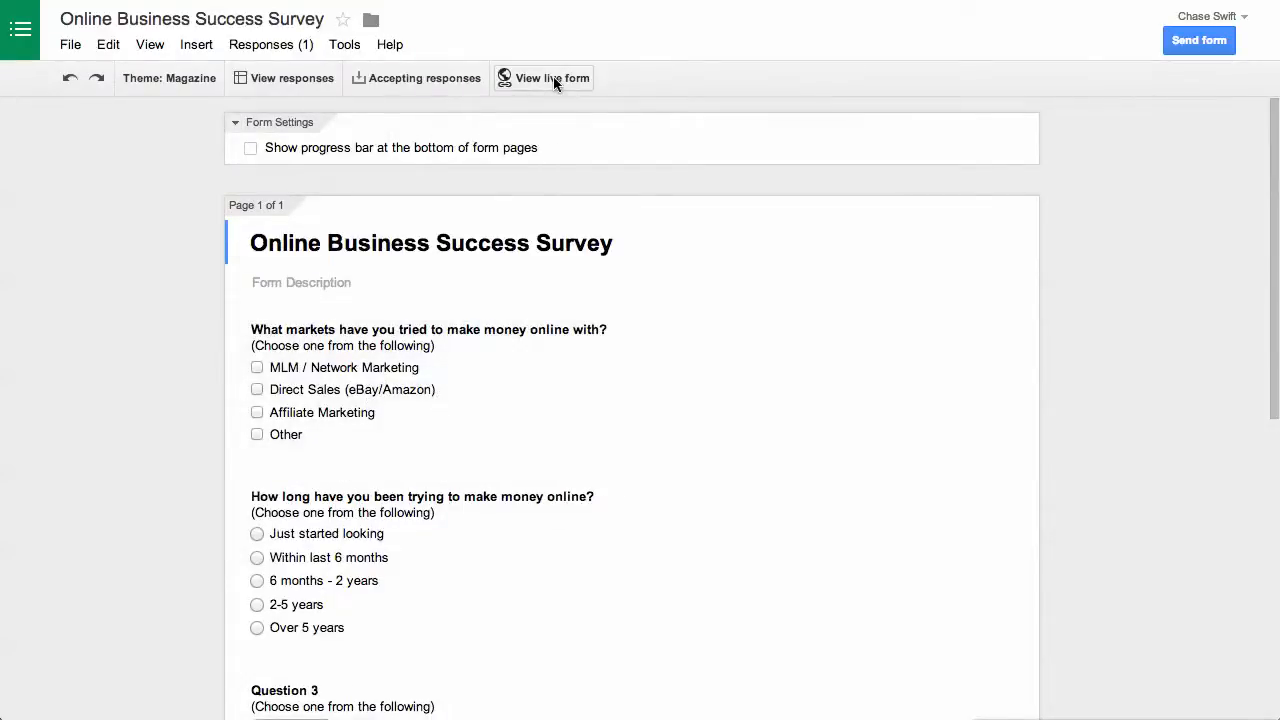
left_click(553, 78)
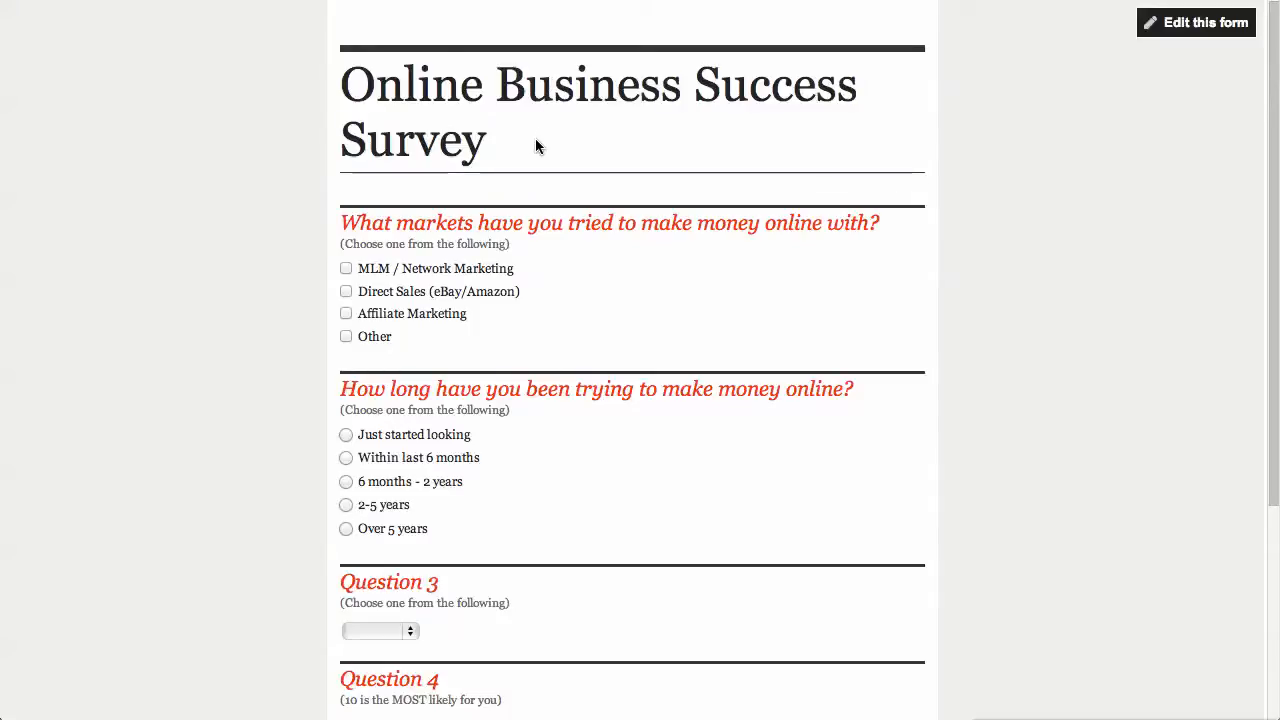
scroll(581, 300, "down", 5)
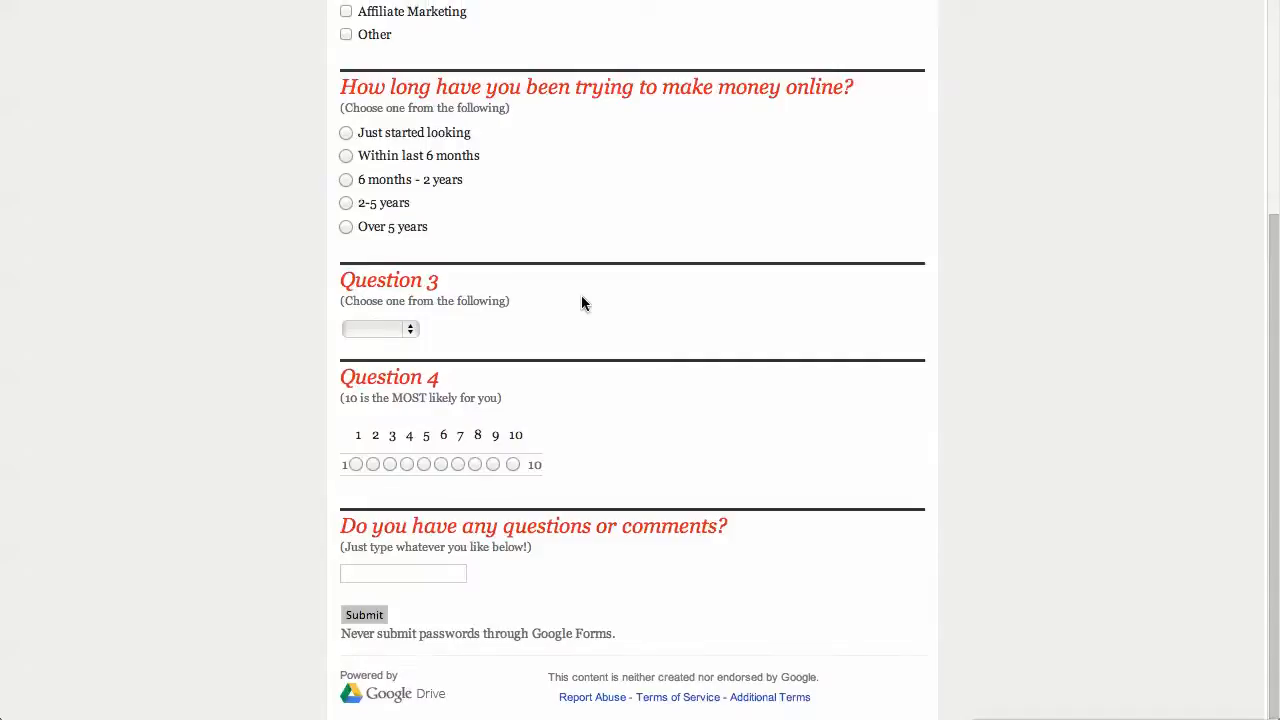
scroll(583, 300, "up", 5)
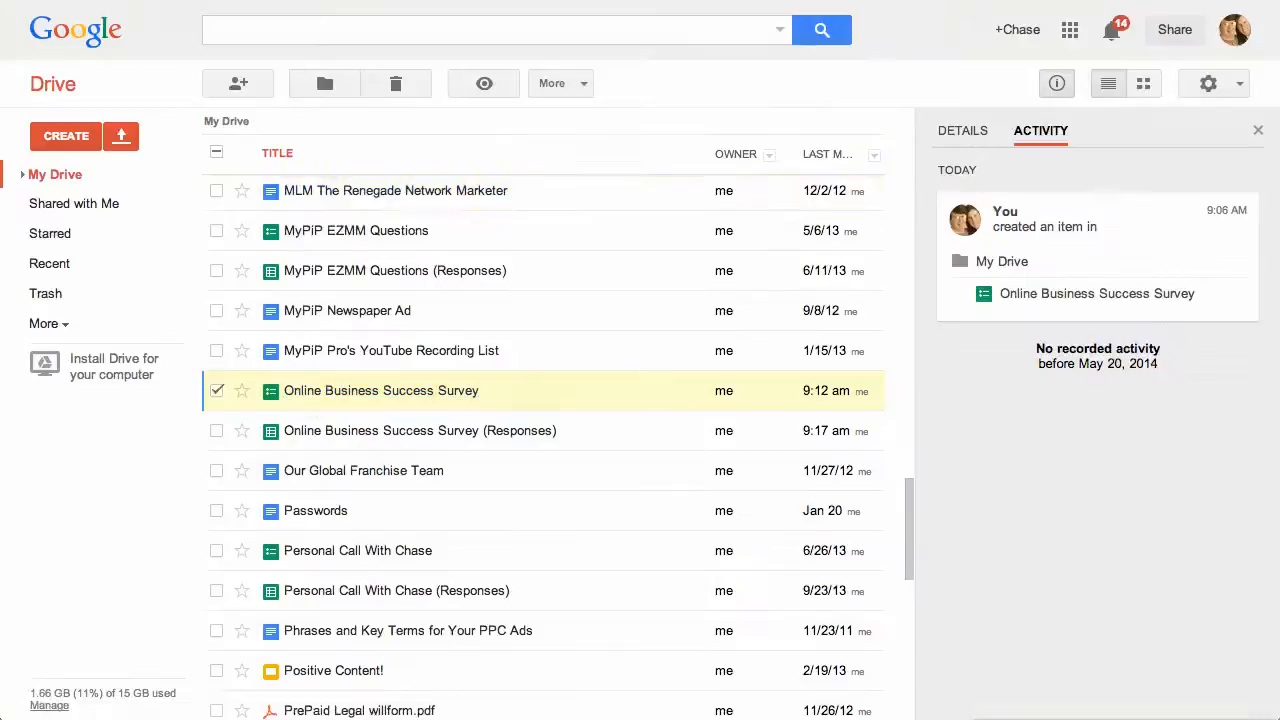
Add the Online Business Success Survey (Responses) spreadsheet to the selection and open it again for viewing
left_click(216, 431)
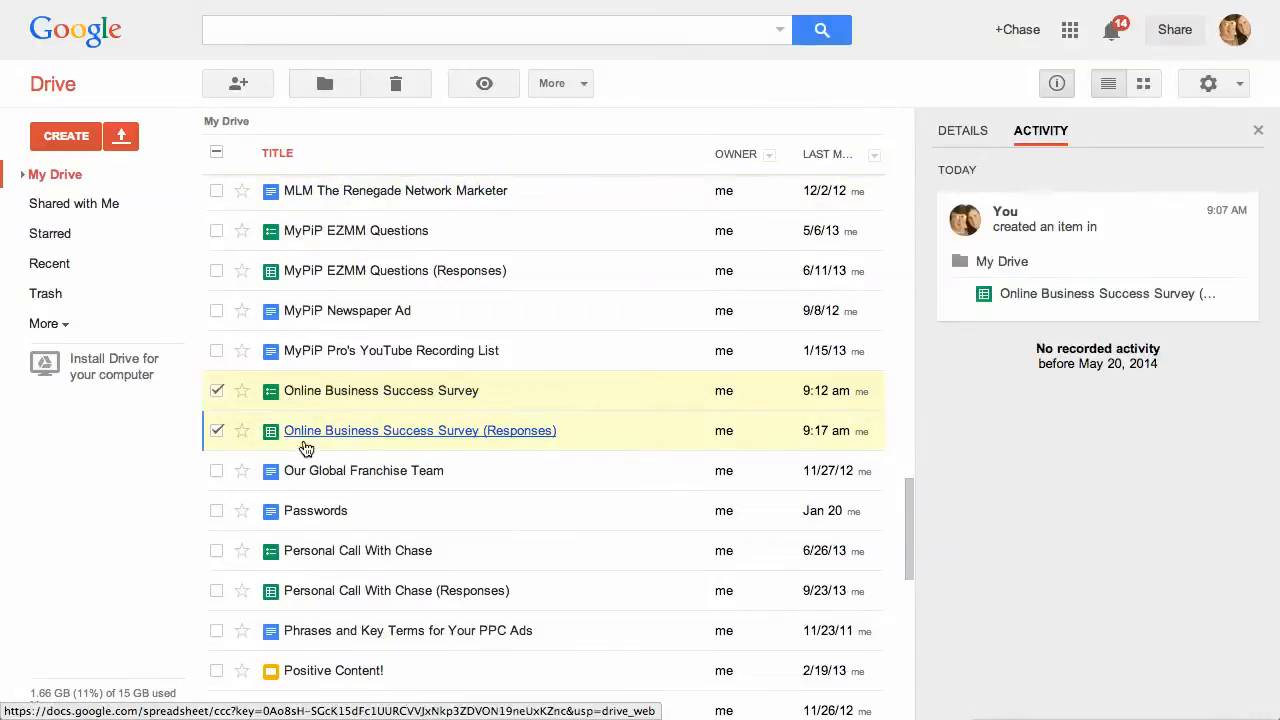
left_click(518, 438)
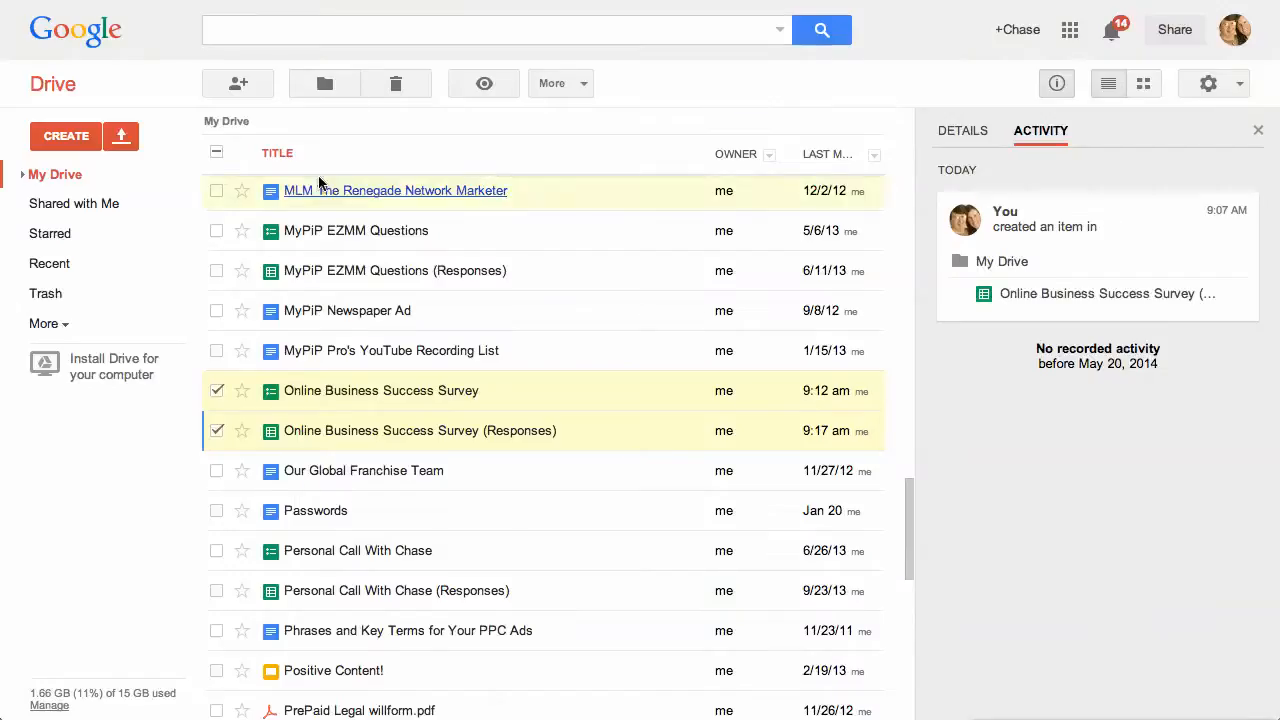
left_click(90, 147)
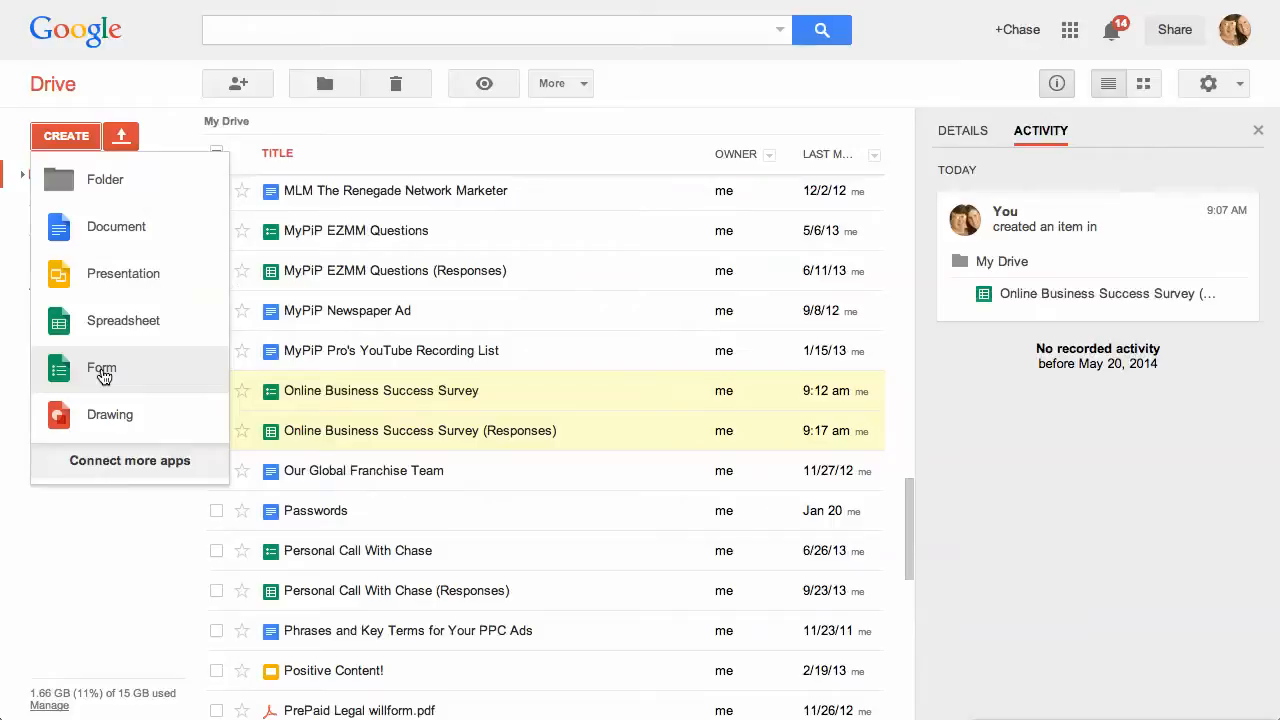
left_click(175, 541)
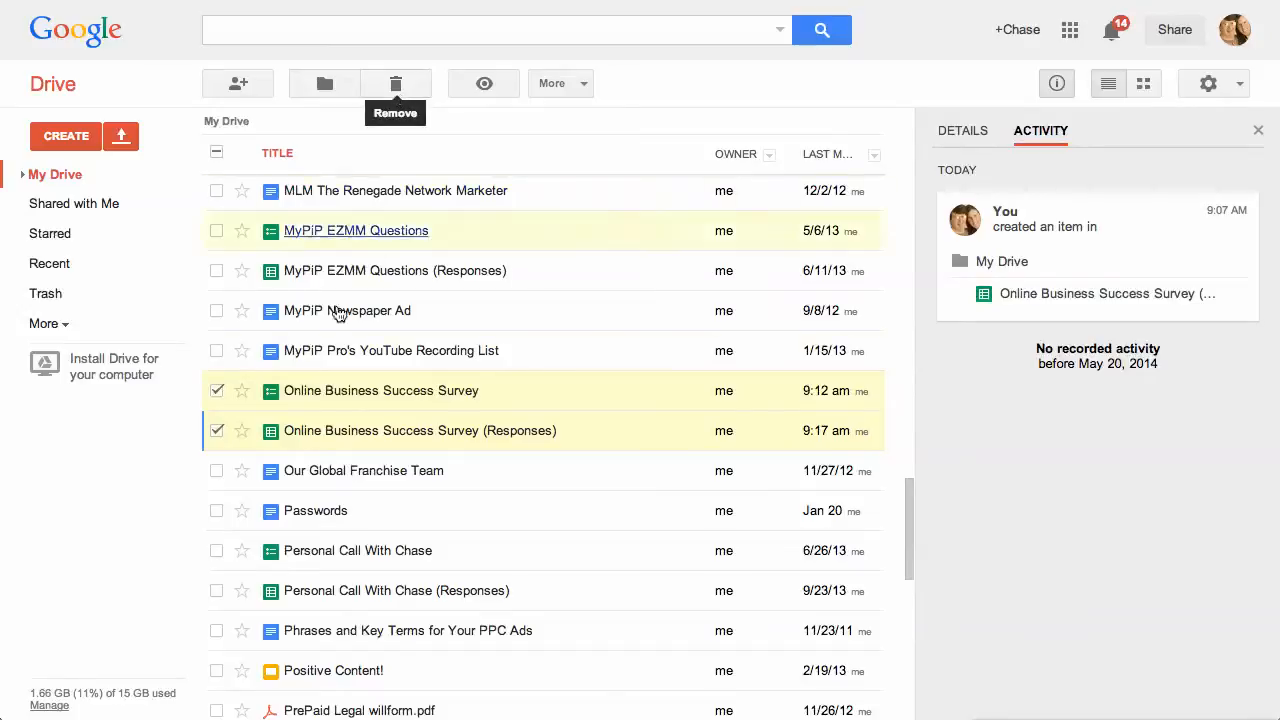
Deselect the Online Business Success Survey (Responses) spreadsheet, keeping only the survey form selected in My Drive
left_click(217, 430)
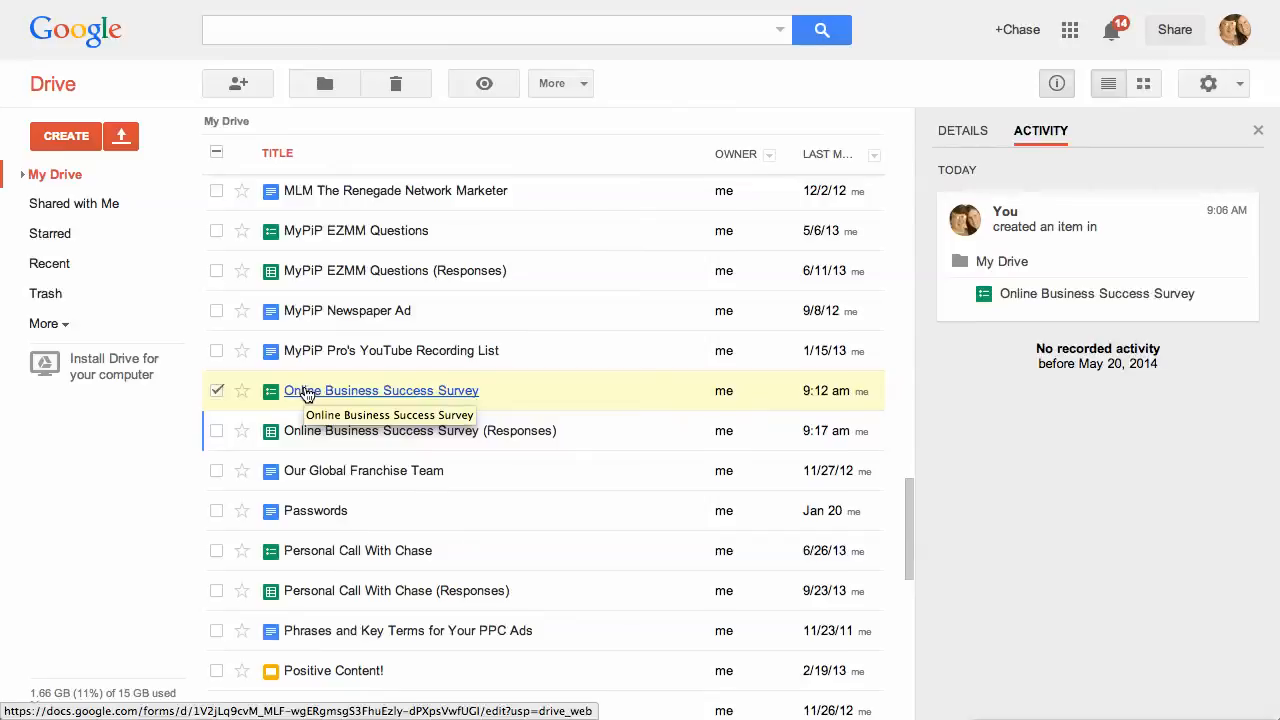
scroll(305, 398, "up", 7)
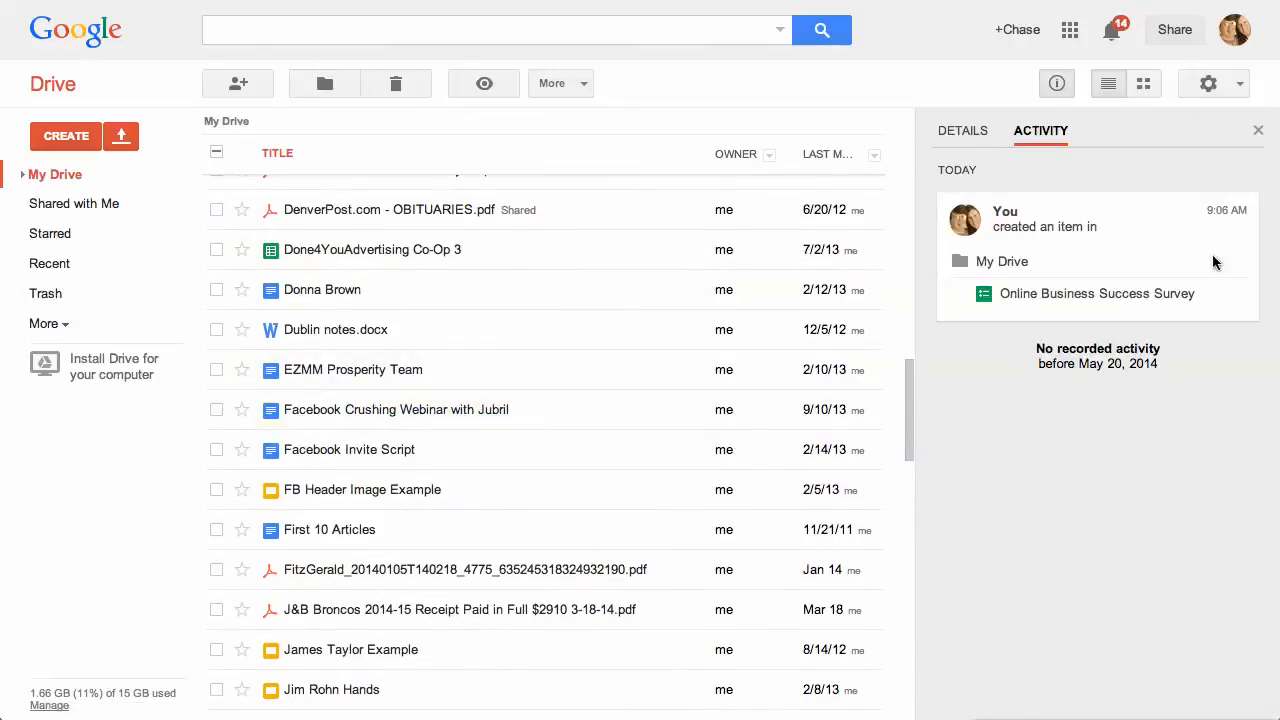